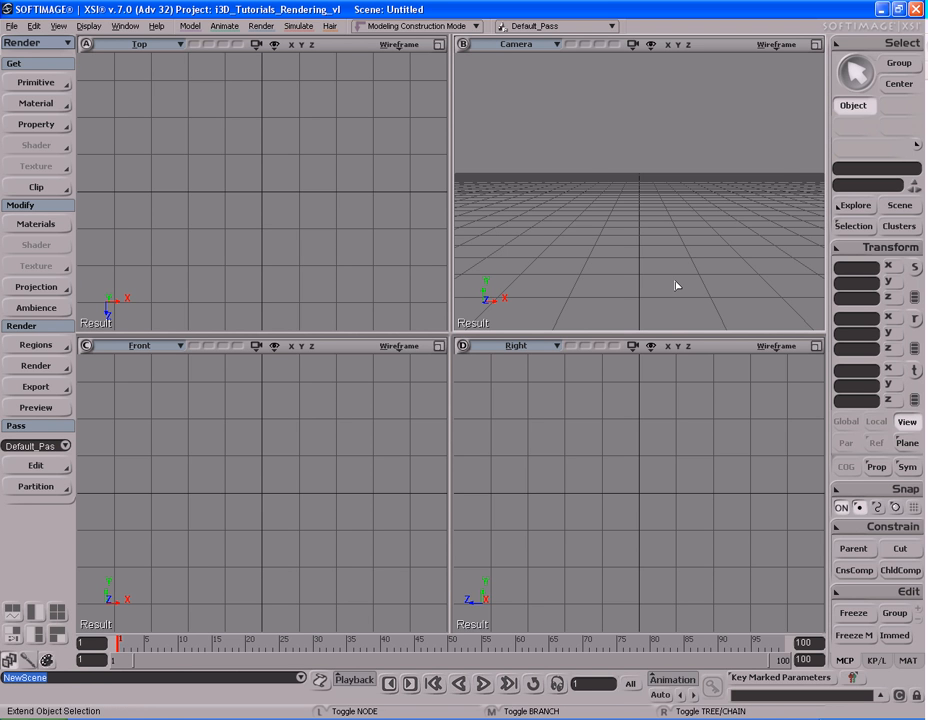
Step: Load the Importons_START scene from the project's Scenes folder
key(ctrl+o)
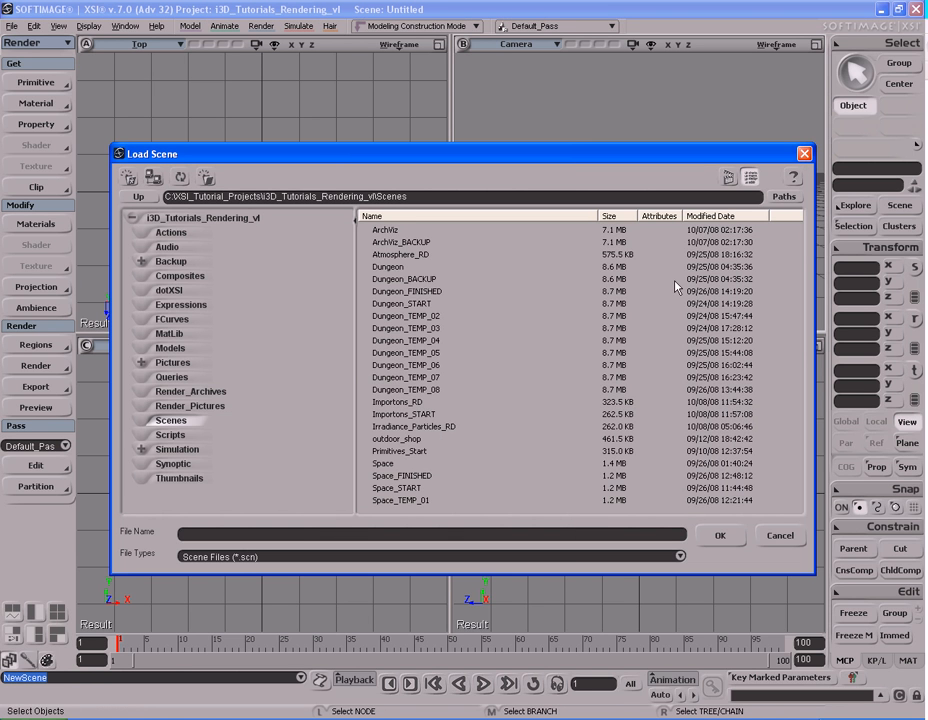
click(431, 414)
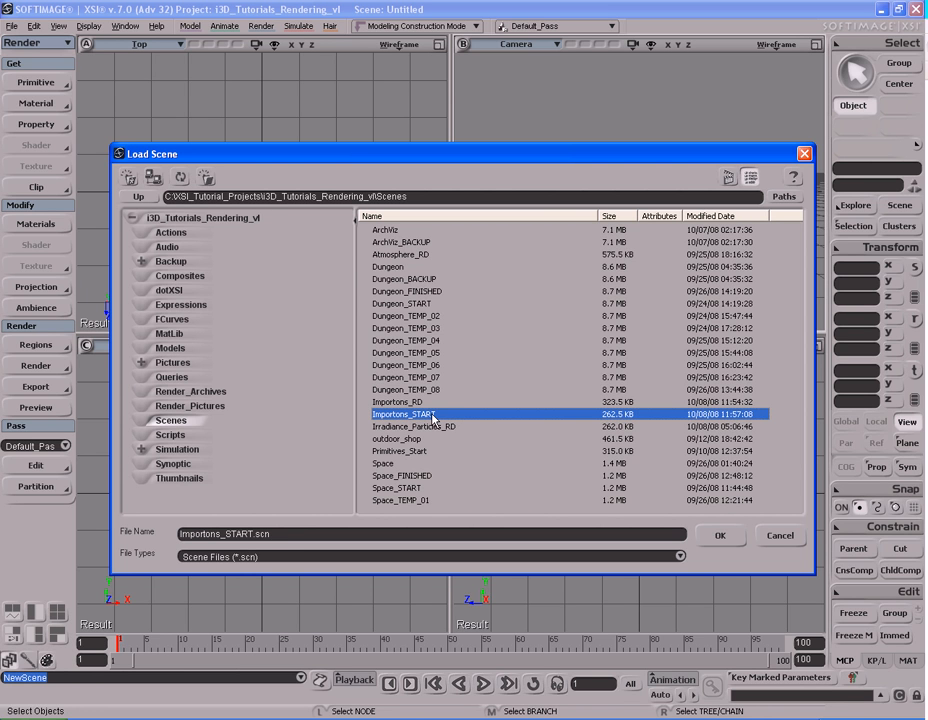
click(719, 535)
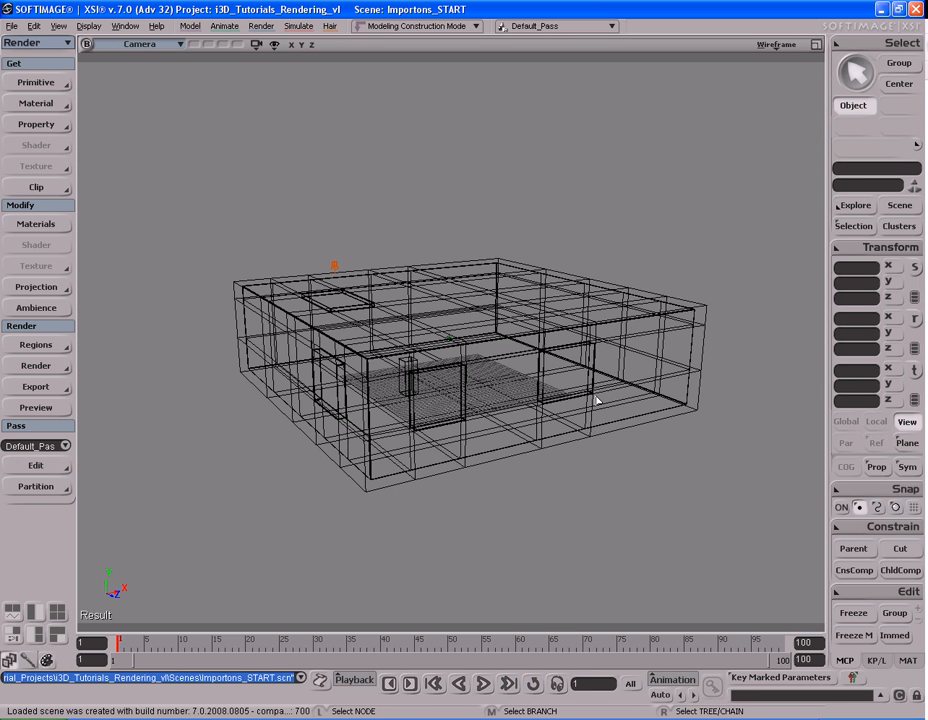
Step: Inspect the room from outside and render a preview of the current pass from that viewpoint
key(s)
drag(553, 414, 588, 400)
right_drag(588, 400, 588, 415)
drag(588, 415, 578, 412)
scroll(577, 413, up, 4)
key(s)
right_drag(576, 414, 628, 449)
scroll(630, 449, down, 4)
key(s)
drag(662, 438, 637, 433)
right_drag(637, 433, 610, 413)
key(s)
drag(610, 408, 595, 414)
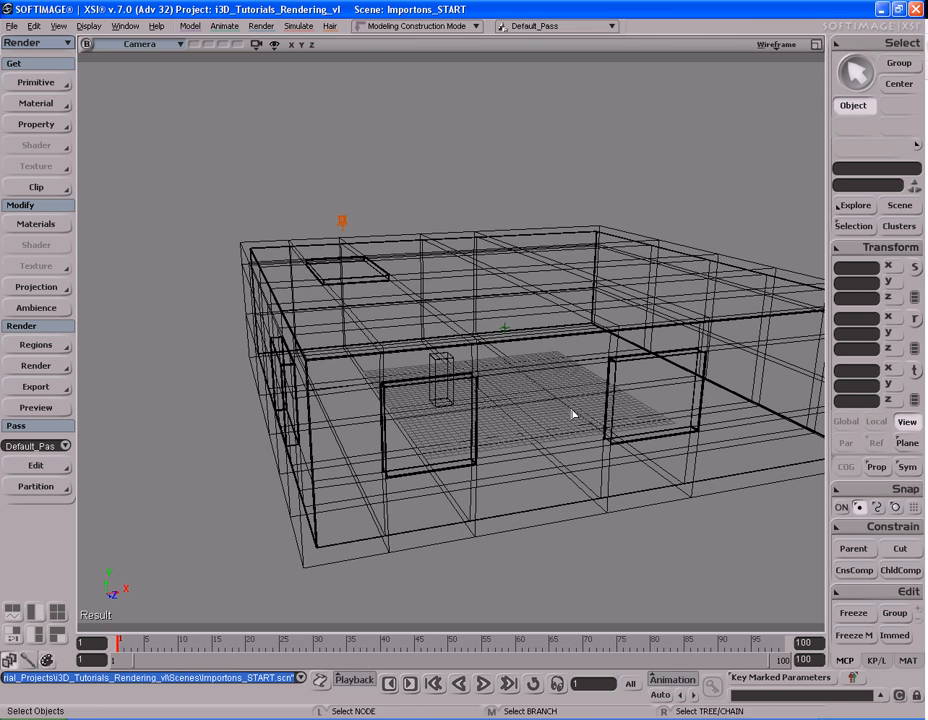
key(shift+r)
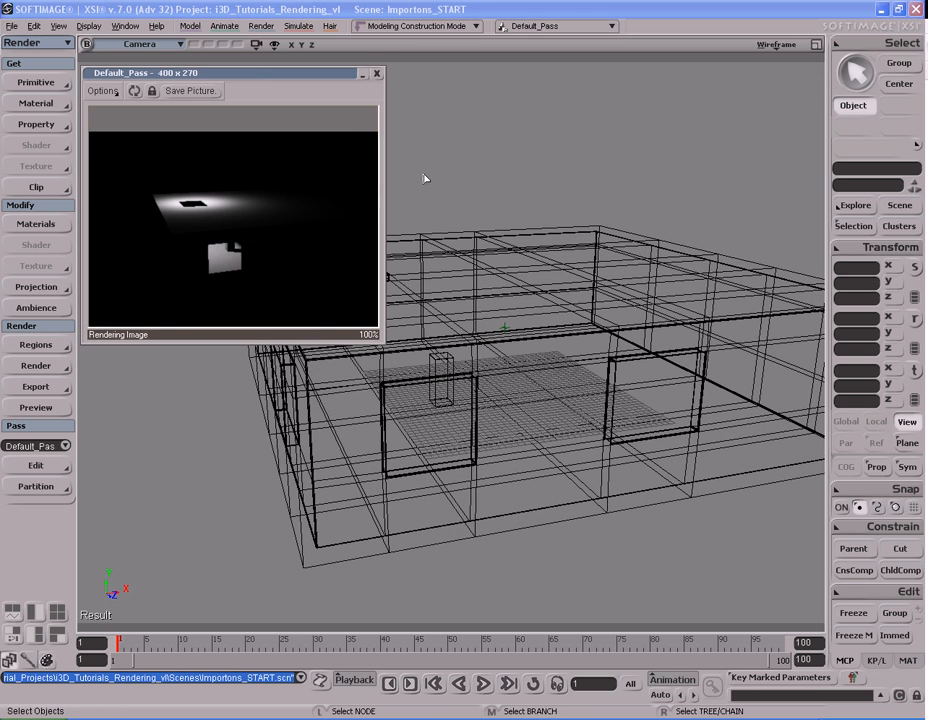
click(377, 74)
Step: Frame the tall box inside the room and render a preview of the interior from there
click(455, 396)
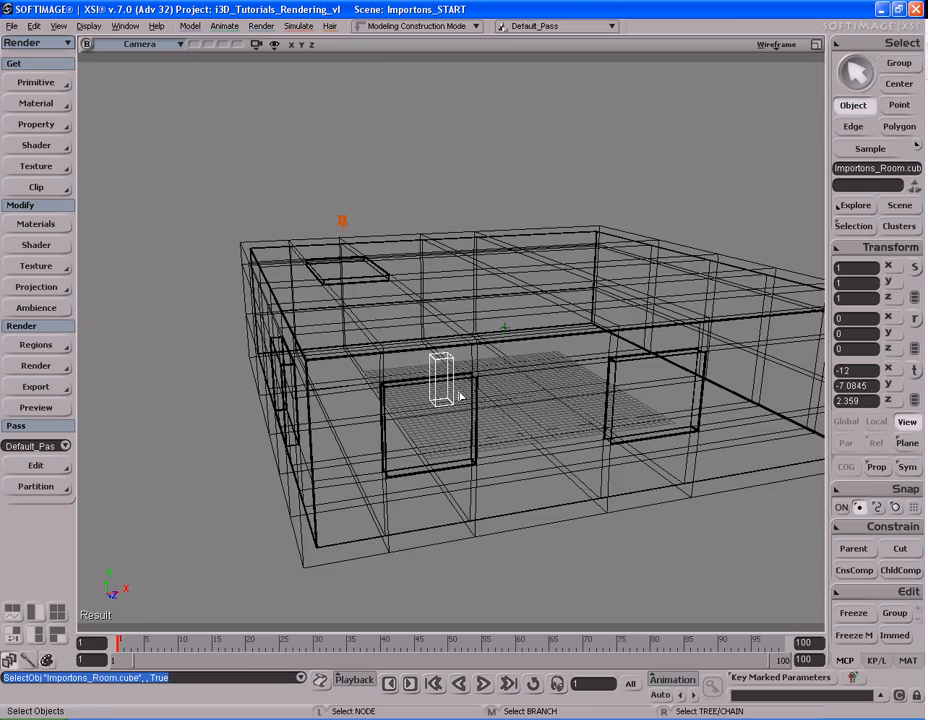
key(f)
key(s)
right_drag(507, 402, 551, 349)
key(s)
key(s)
drag(551, 350, 542, 336)
key(shift+r)
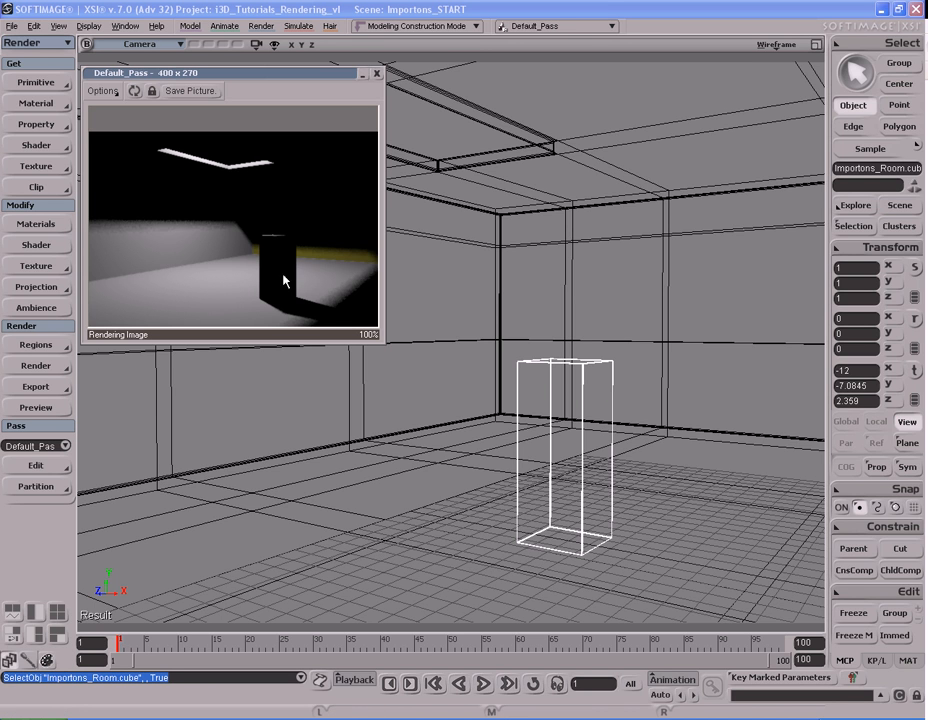
click(377, 73)
Step: Select the spot light above the roof opening and review its mia_Portal_Light properties
key(s)
drag(480, 255, 487, 387)
right_drag(487, 387, 375, 390)
click(330, 230)
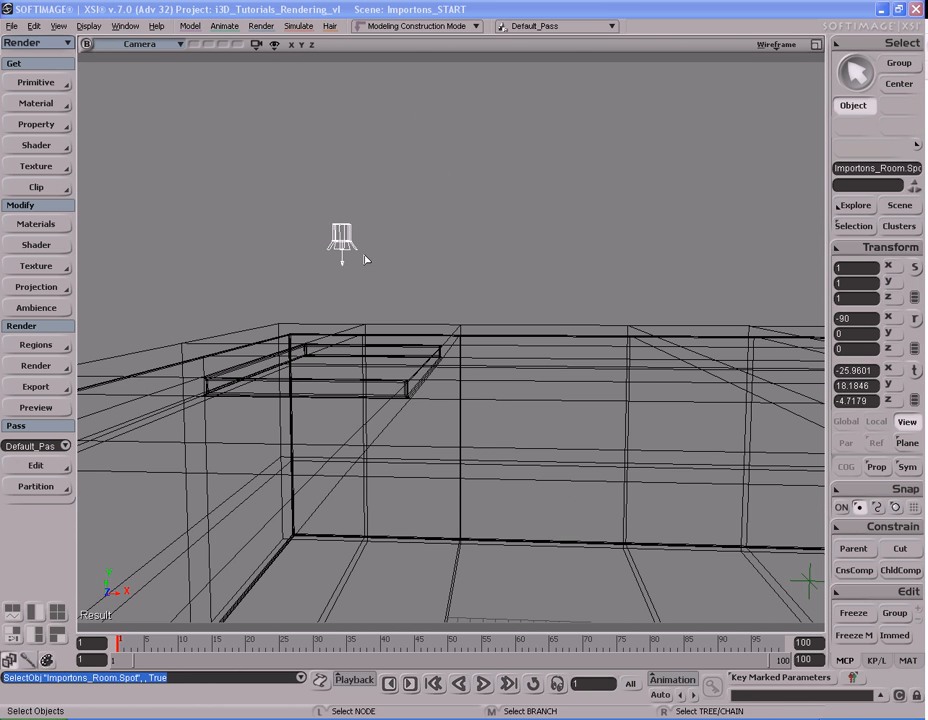
key(Return)
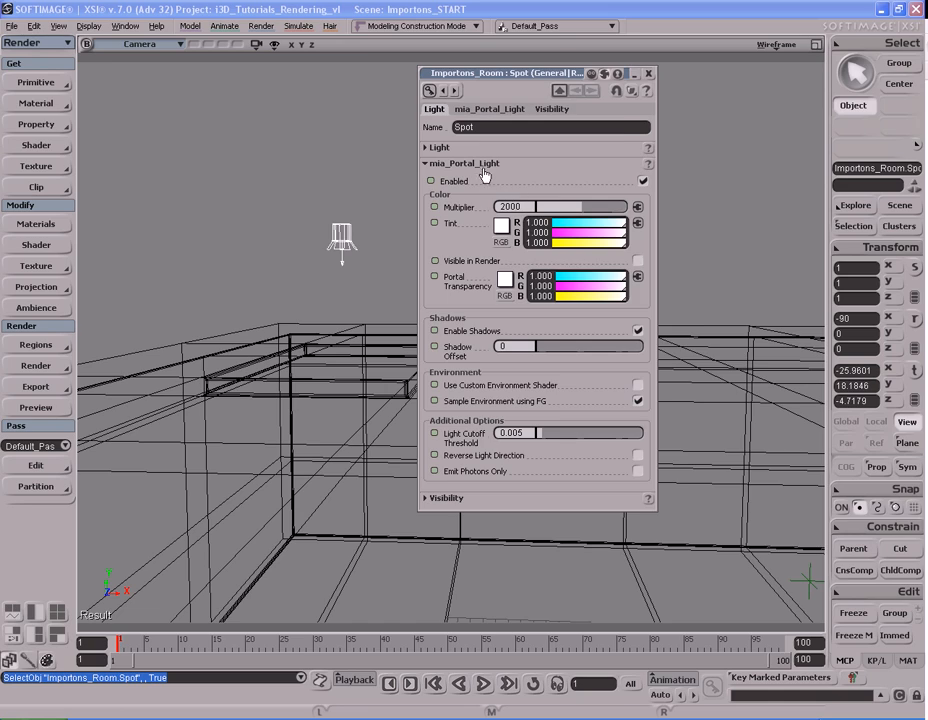
click(649, 75)
Step: Return to the interior viewpoint facing the box and the ceiling opening, and render another preview
key(s)
drag(645, 436, 624, 273)
right_drag(655, 327, 640, 342)
drag(640, 342, 639, 326)
right_drag(638, 325, 452, 314)
drag(540, 342, 509, 313)
key(shift+r)
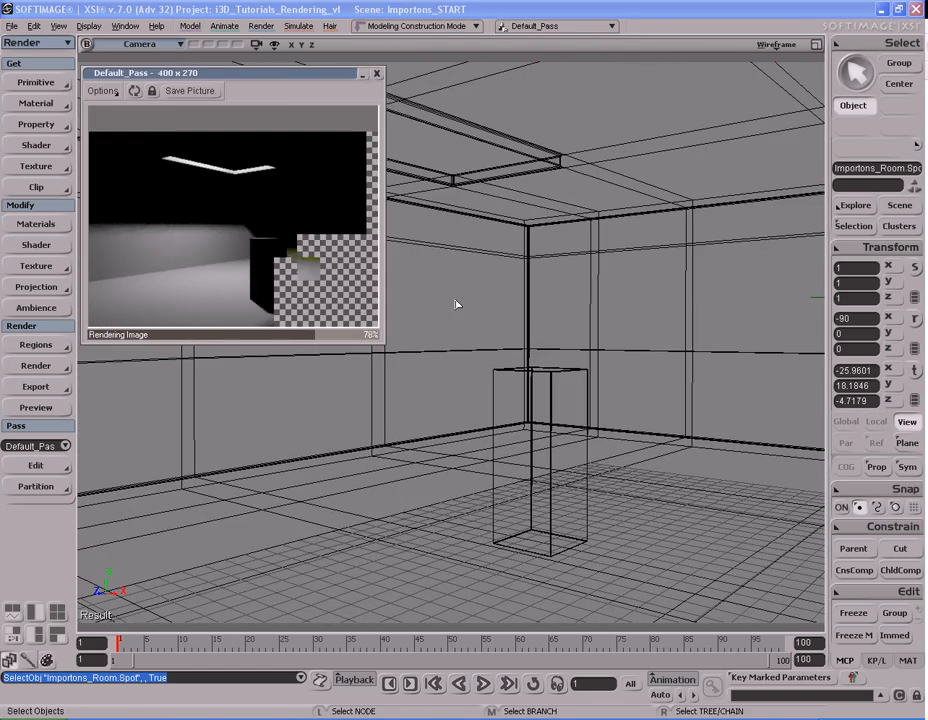
click(377, 74)
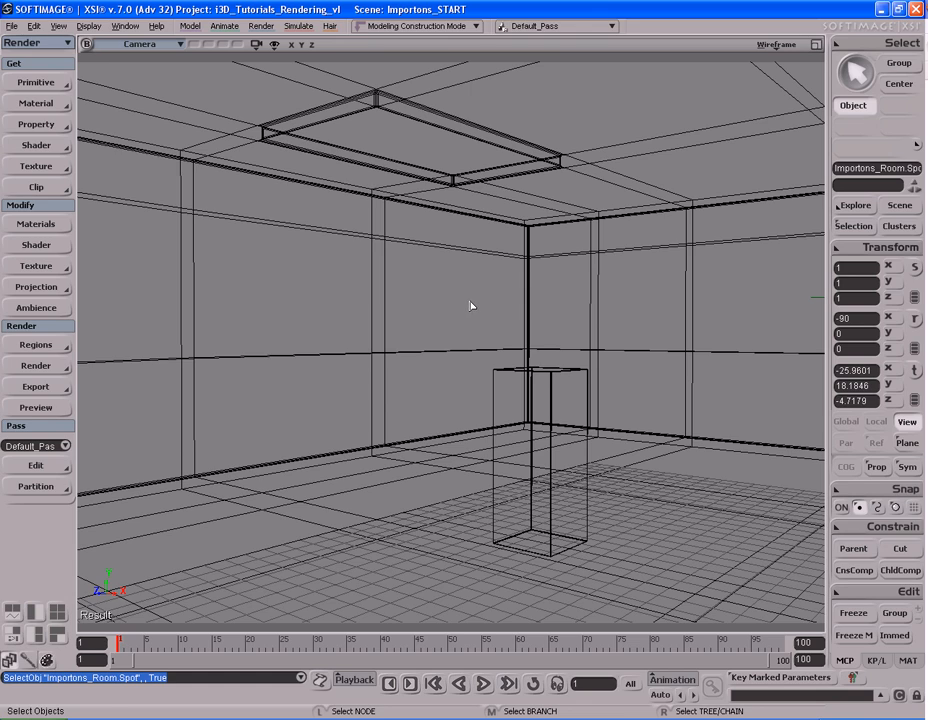
Step: Examine how the spot light sits above the ceiling opening and aims down into the room
key(s)
right_drag(489, 358, 478, 310)
drag(478, 304, 484, 488)
key(s)
drag(431, 261, 409, 199)
key(s)
drag(431, 352, 435, 329)
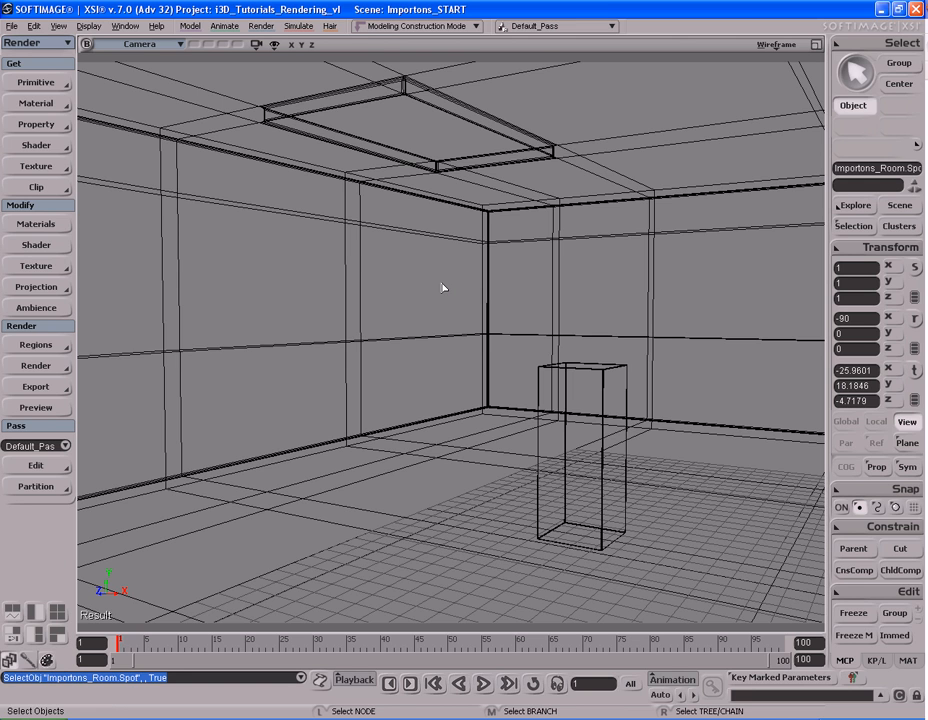
key(s)
drag(480, 348, 483, 377)
right_drag(456, 333, 456, 341)
drag(449, 258, 456, 408)
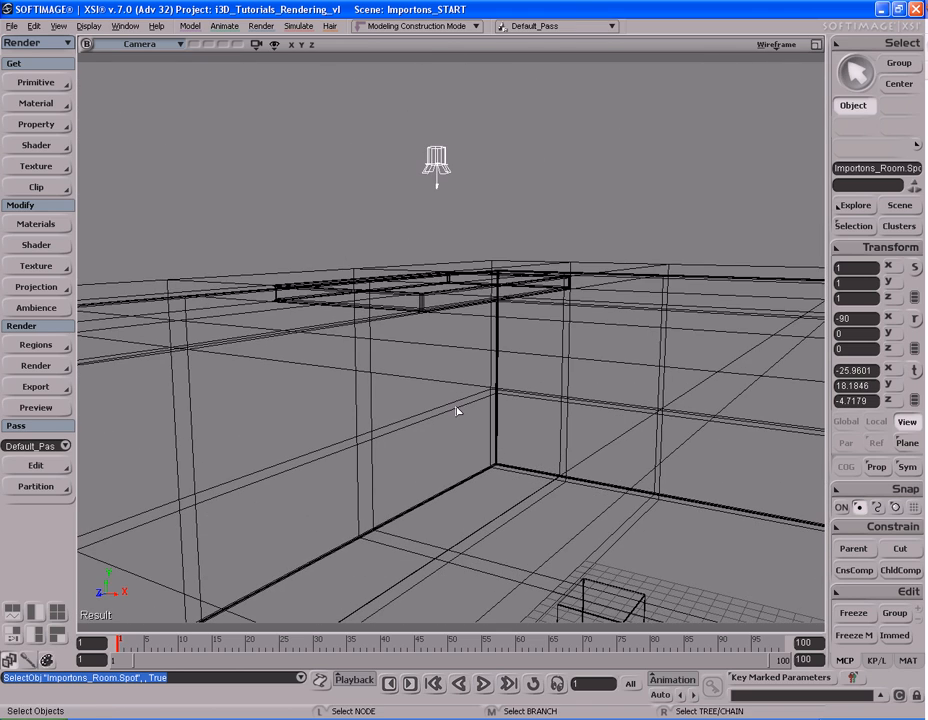
key(s)
mouse_move(464, 451)
mouse_down()
mouse_move(466, 358)
mouse_move(469, 453)
mouse_up()
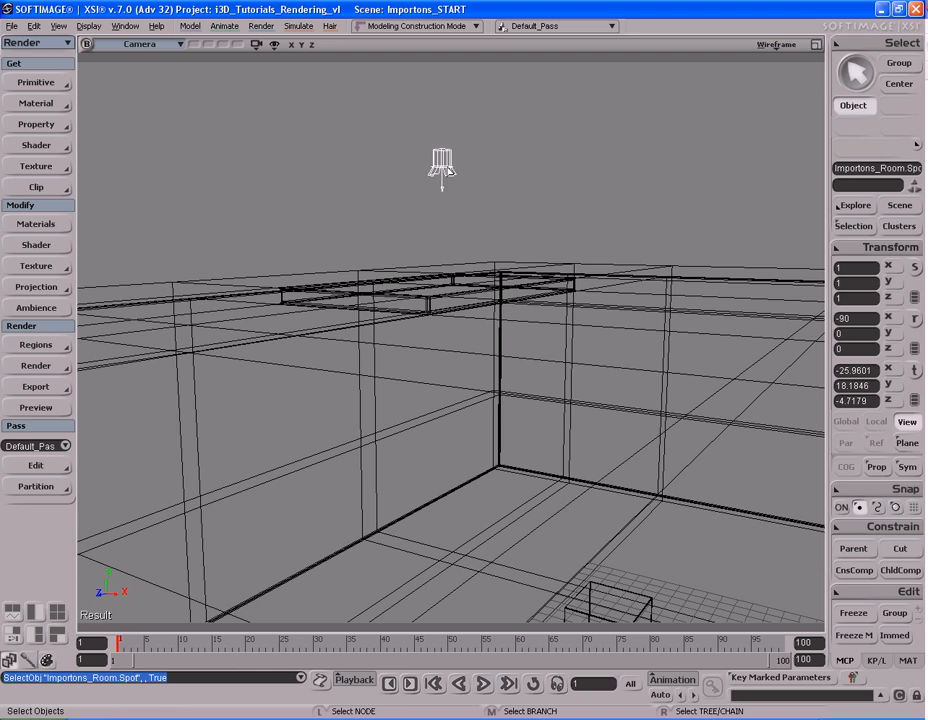
key(s)
drag(466, 238, 471, 360)
right_drag(471, 360, 463, 292)
key(space)
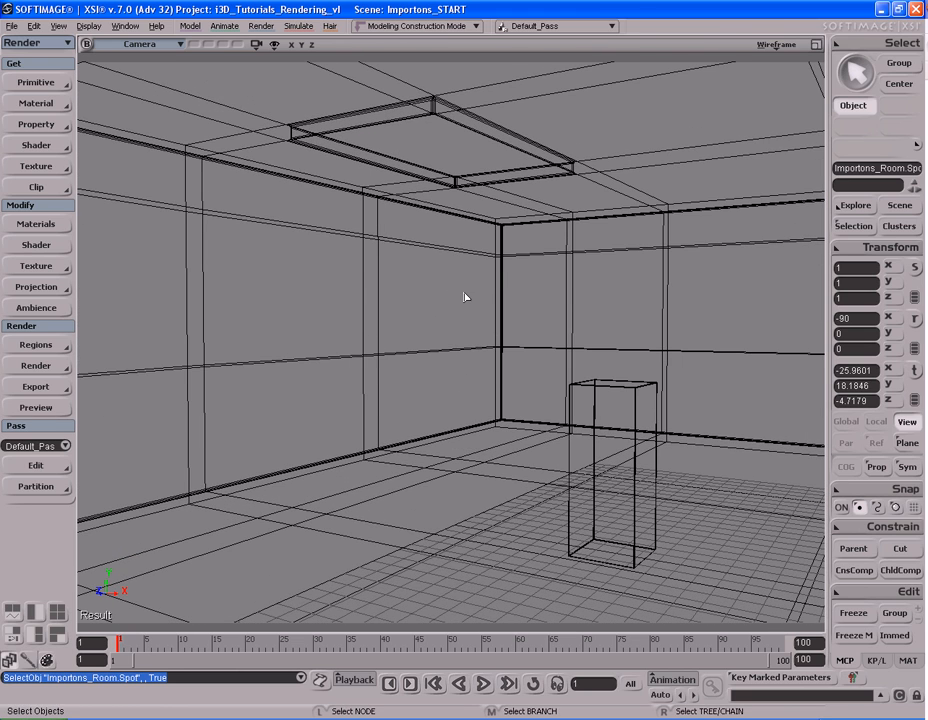
key(s)
drag(453, 217, 468, 259)
key(s)
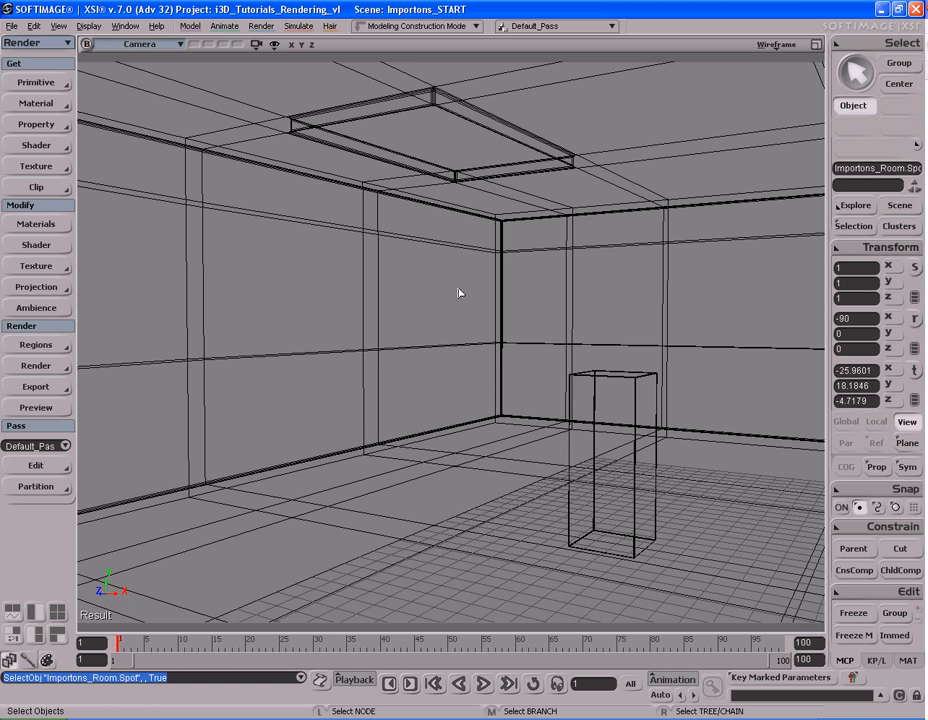
key(s)
drag(441, 306, 437, 299)
key(space)
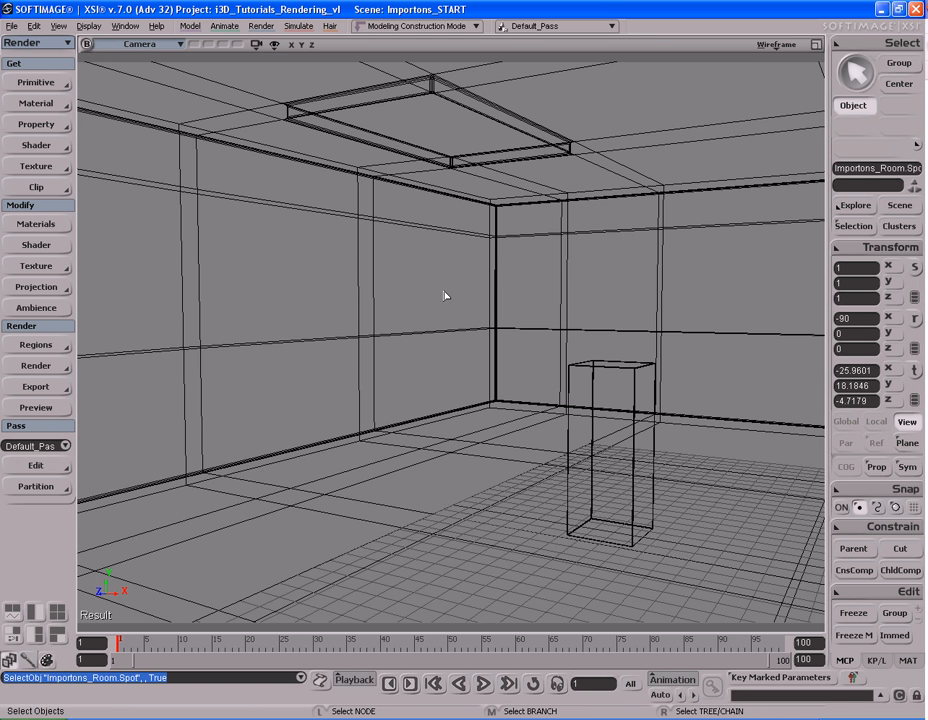
key(s)
right_drag(441, 280, 444, 312)
drag(449, 327, 451, 300)
key(space)
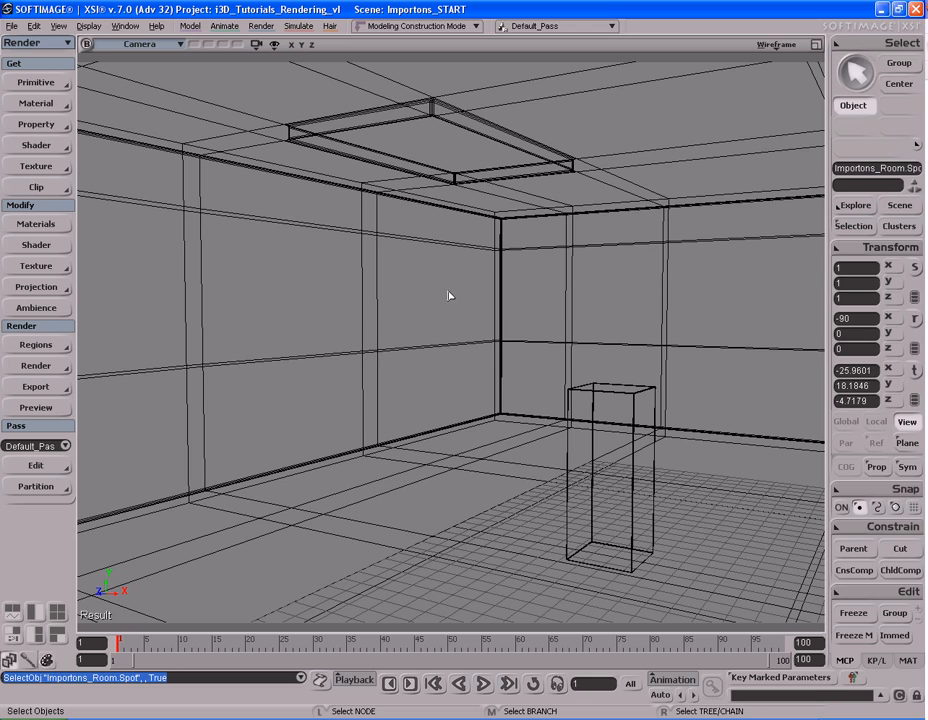
Step: Examine the whole room from outside, including its windows, roof opening and the box inside
key(s)
right_drag(449, 293, 532, 306)
scroll(509, 316, down, 5)
key(s)
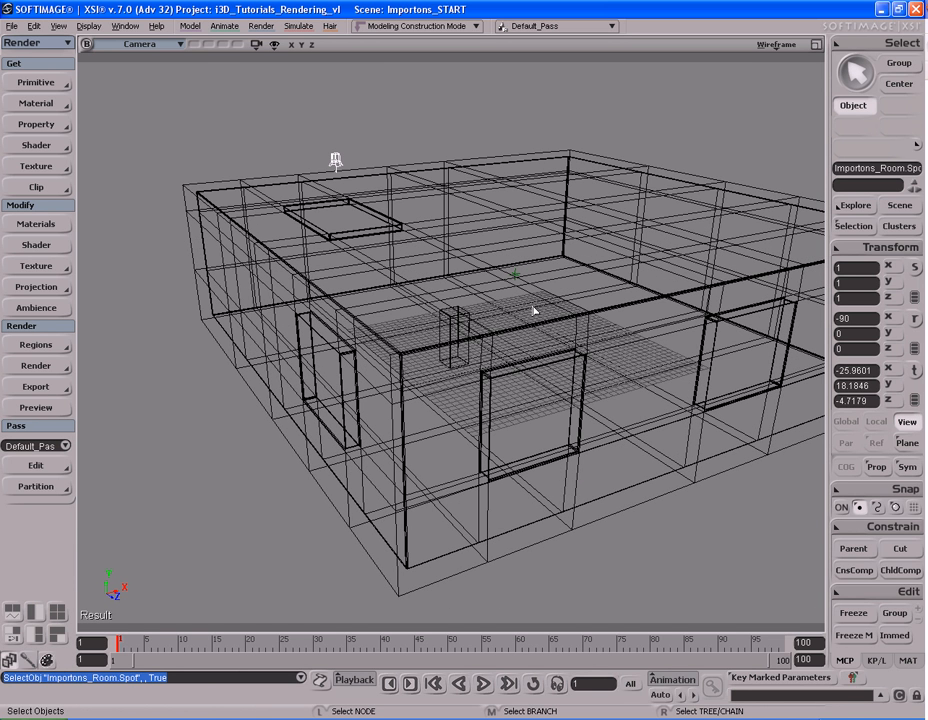
key(s)
right_drag(474, 306, 528, 287)
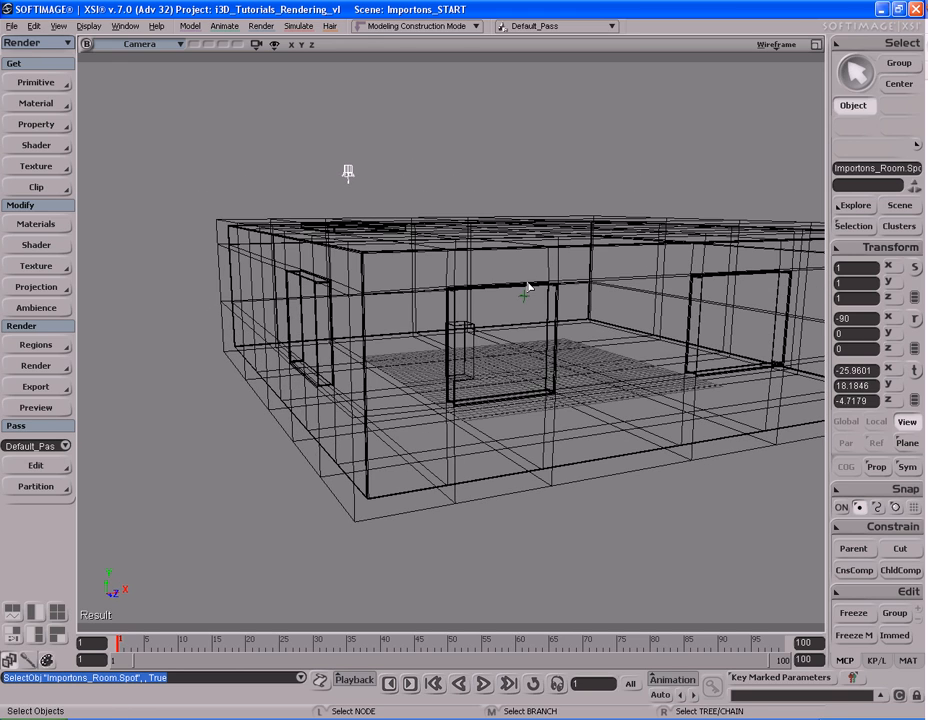
mouse_move(528, 288)
right_down()
mouse_move(528, 269)
mouse_move(528, 294)
right_up()
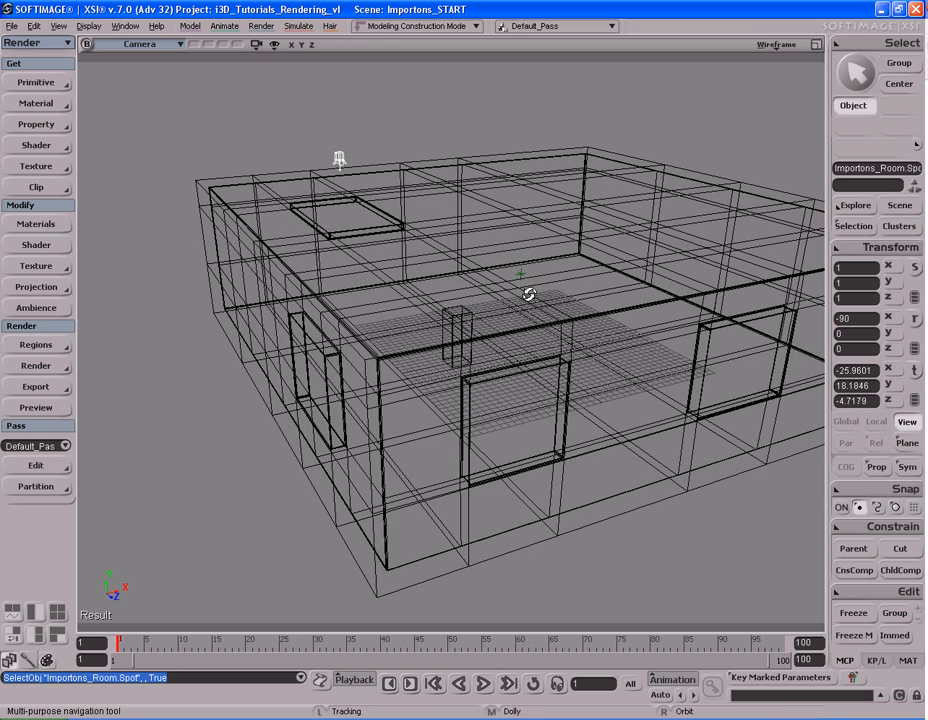
key(space)
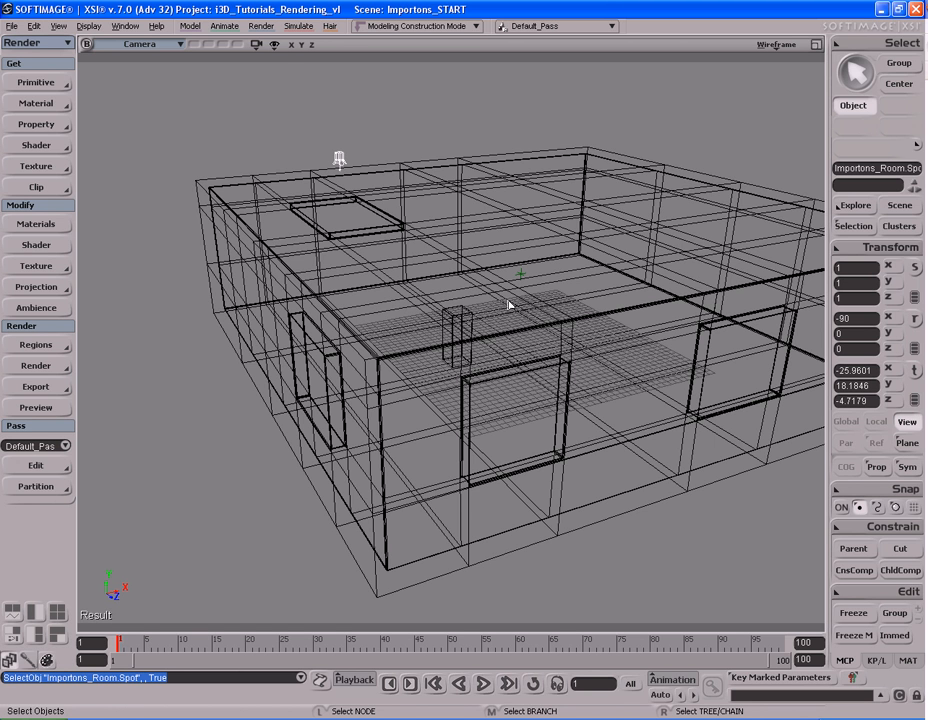
key(s)
mouse_move(537, 348)
right_down()
mouse_move(543, 362)
mouse_move(532, 338)
mouse_move(530, 358)
mouse_move(537, 354)
right_up()
scroll(532, 338, up, 5)
key(s)
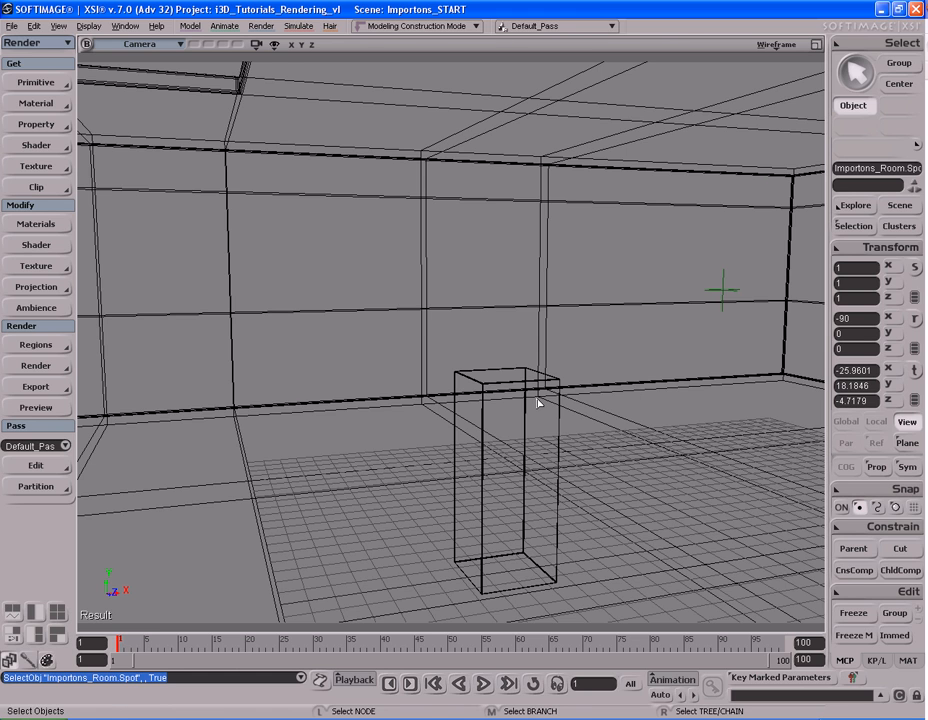
Step: Examine the window openings from inside the room, followed by the overall layout from above
key(s)
right_drag(553, 408, 485, 323)
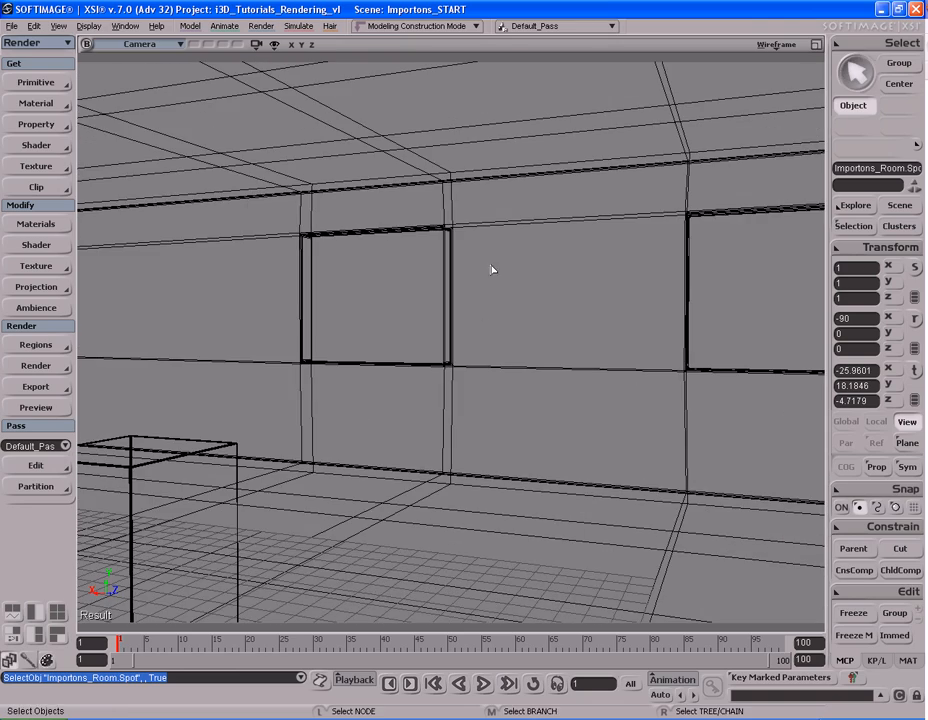
key(s)
right_drag(539, 257, 489, 305)
scroll(416, 280, down, 3)
key(s)
scroll(560, 296, down, 5)
key(s)
scroll(538, 310, up, 3)
key(s)
drag(534, 277, 528, 290)
right_drag(528, 290, 543, 296)
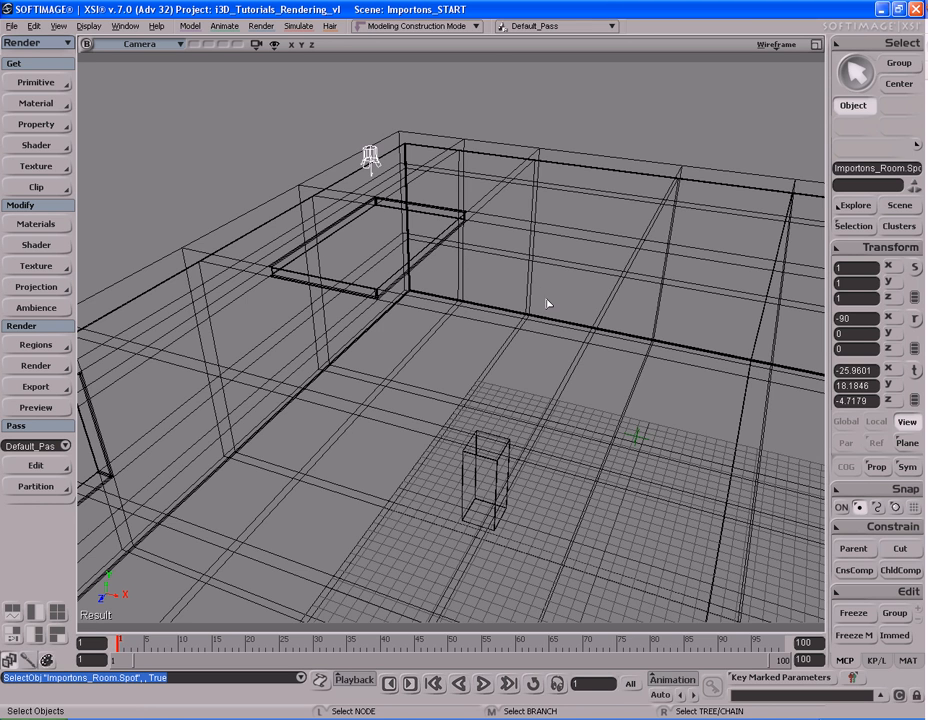
Step: Examine the room corner, the ceiling opening and the box together from above and from inside
scroll(540, 292, up, 1)
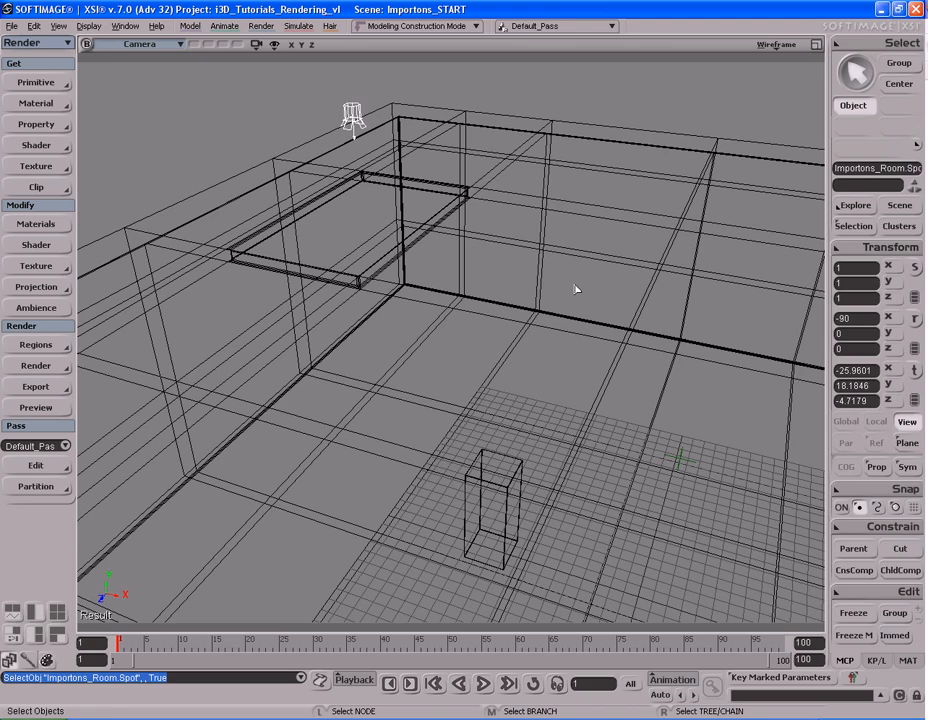
key(s)
right_drag(545, 352, 545, 278)
drag(531, 341, 578, 306)
key(s)
scroll(544, 275, up, 3)
right_drag(578, 306, 568, 342)
drag(568, 342, 562, 314)
scroll(561, 325, down, 1)
key(s)
right_drag(562, 315, 566, 343)
drag(566, 343, 567, 327)
scroll(567, 326, down, 1)
key(s)
right_drag(566, 324, 568, 321)
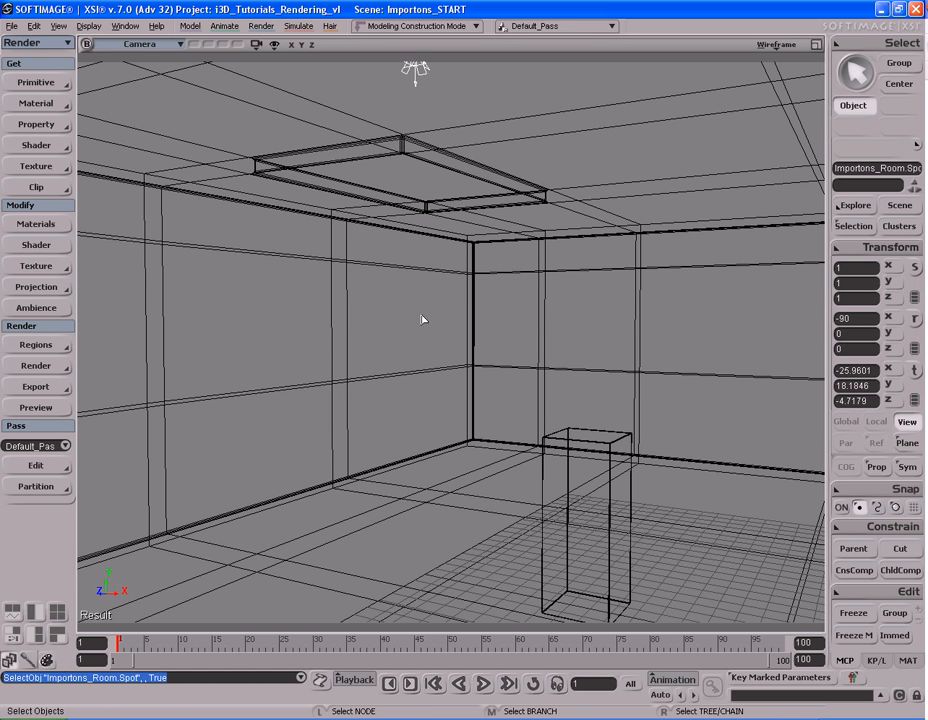
key(s)
right_drag(497, 352, 426, 316)
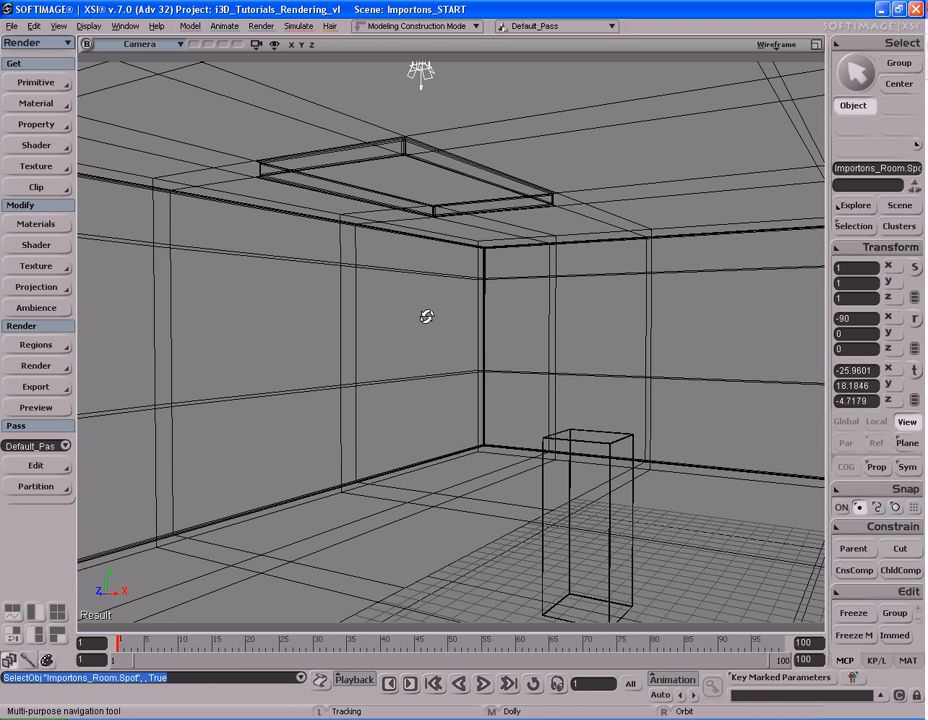
key(space)
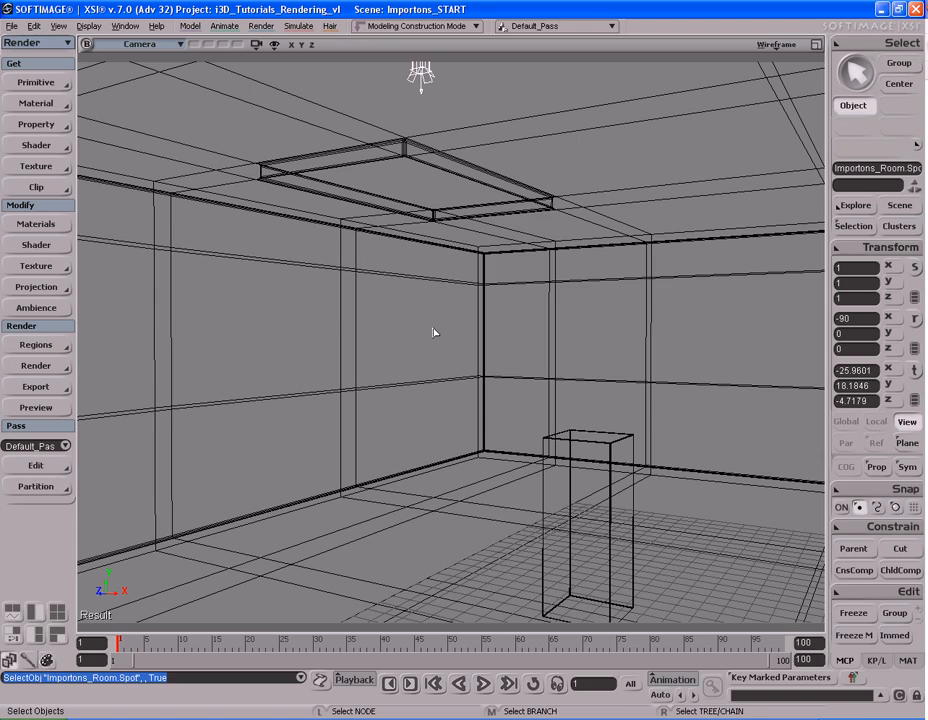
Step: Review the spot light's photon settings, checking the energy intensity and the number of emitted Global Illumination photons
key(s)
right_drag(433, 328, 507, 353)
scroll(507, 353, down, 5)
key(s)
drag(507, 353, 509, 328)
right_drag(509, 328, 452, 327)
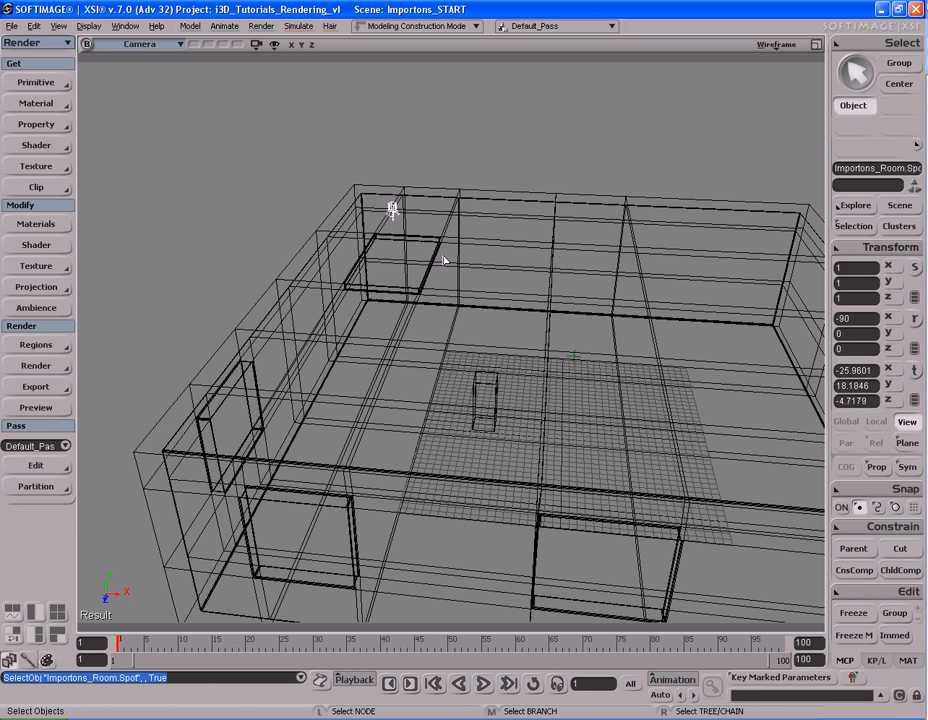
key(Return)
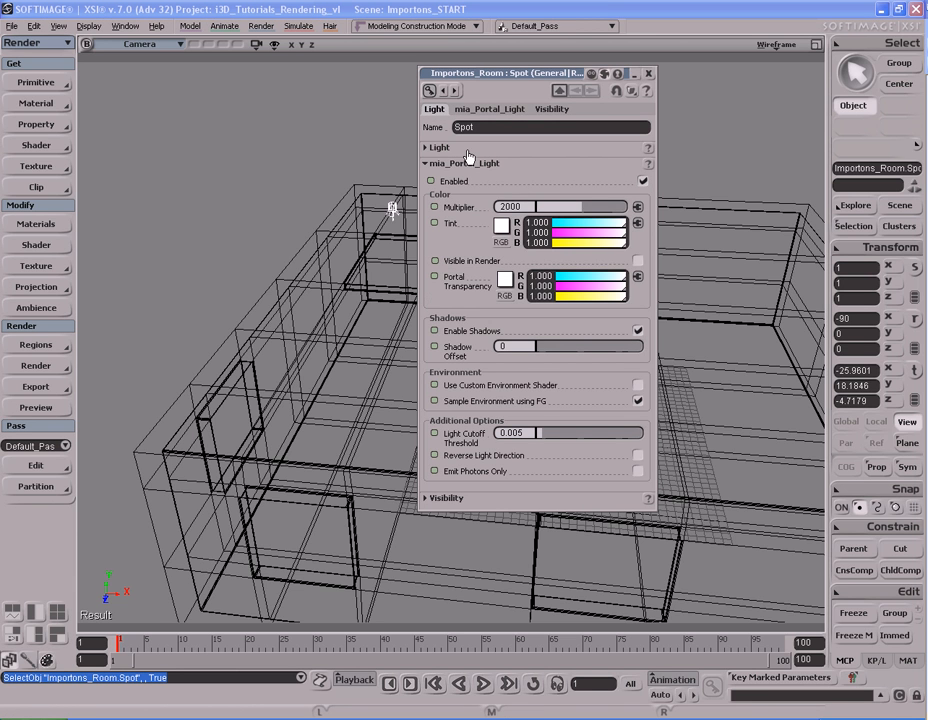
click(527, 148)
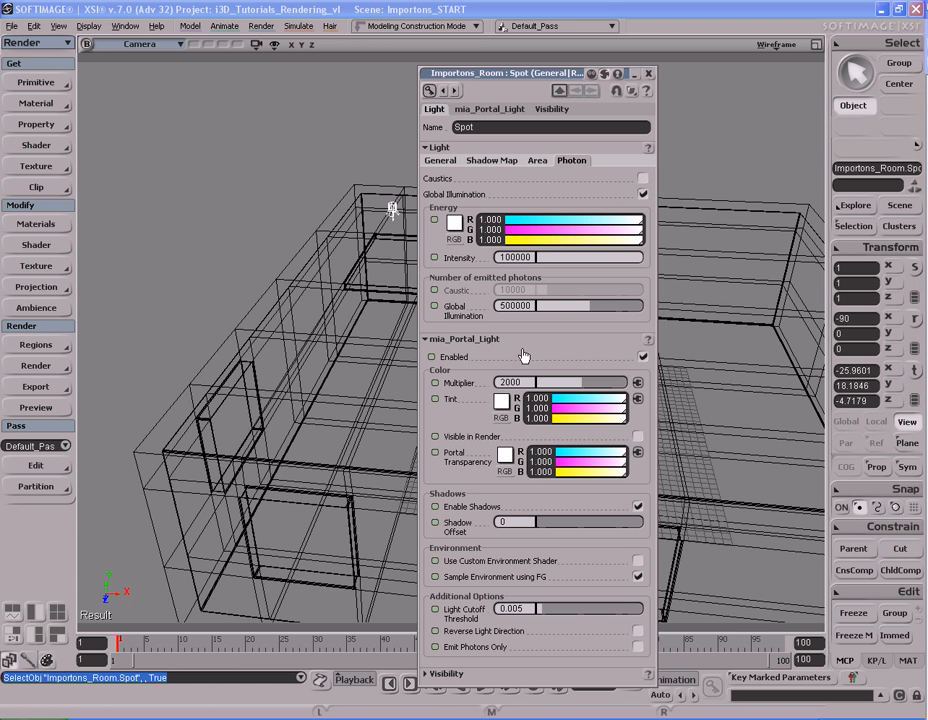
click(516, 305)
click(533, 259)
click(648, 73)
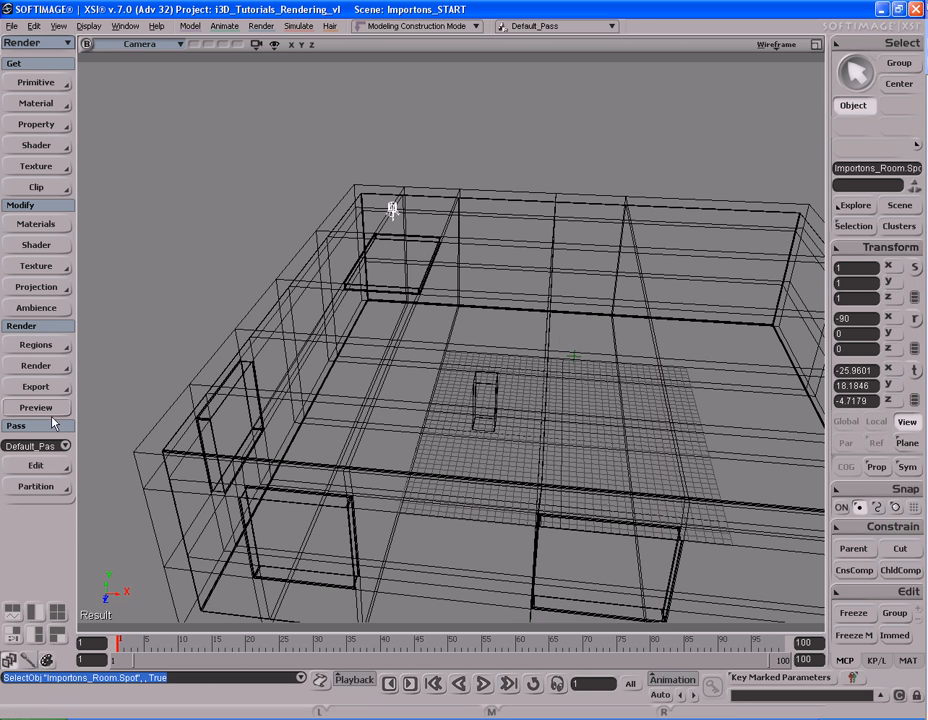
Step: Open the mental ray renderer options for the pass and place them clear of the room geometry
click(38, 366)
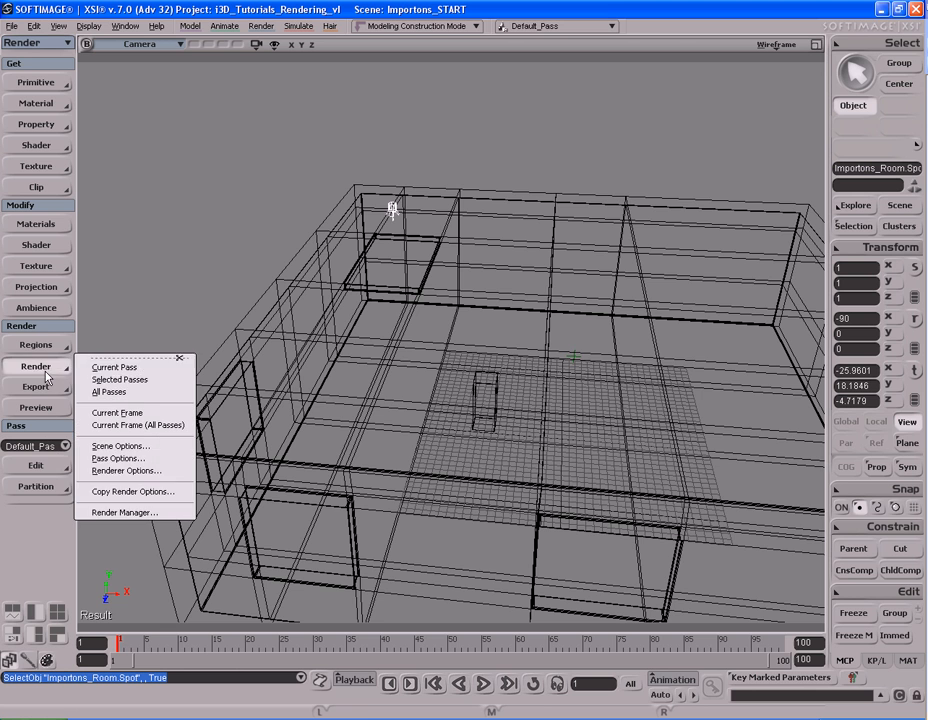
click(150, 470)
drag(540, 68, 205, 73)
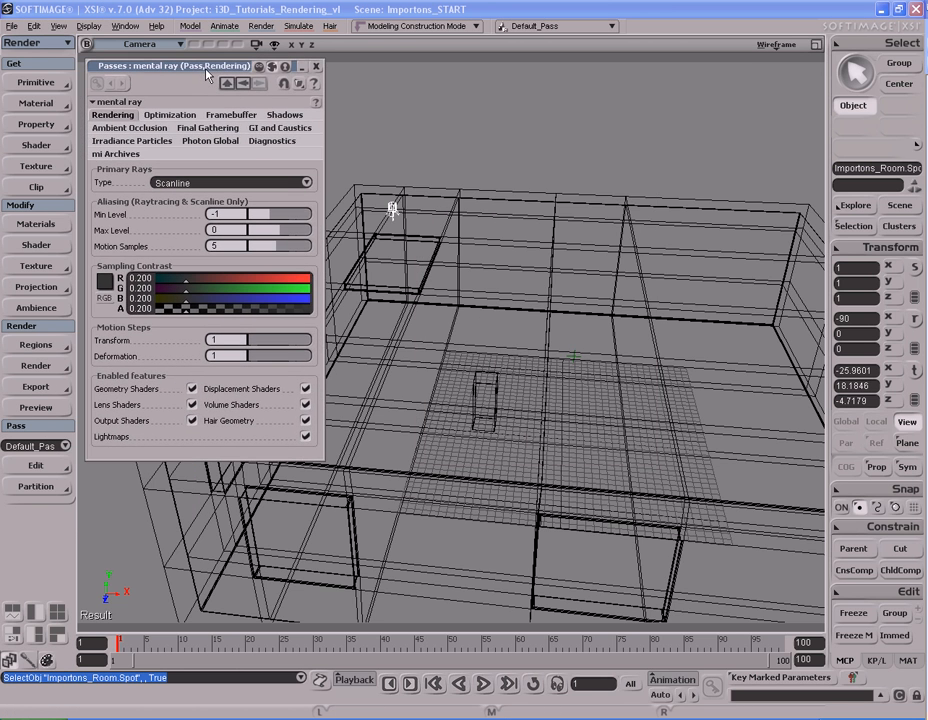
Step: Enable Global Illumination for the pass and review its accuracy, photon search radius and merge factor settings
click(282, 129)
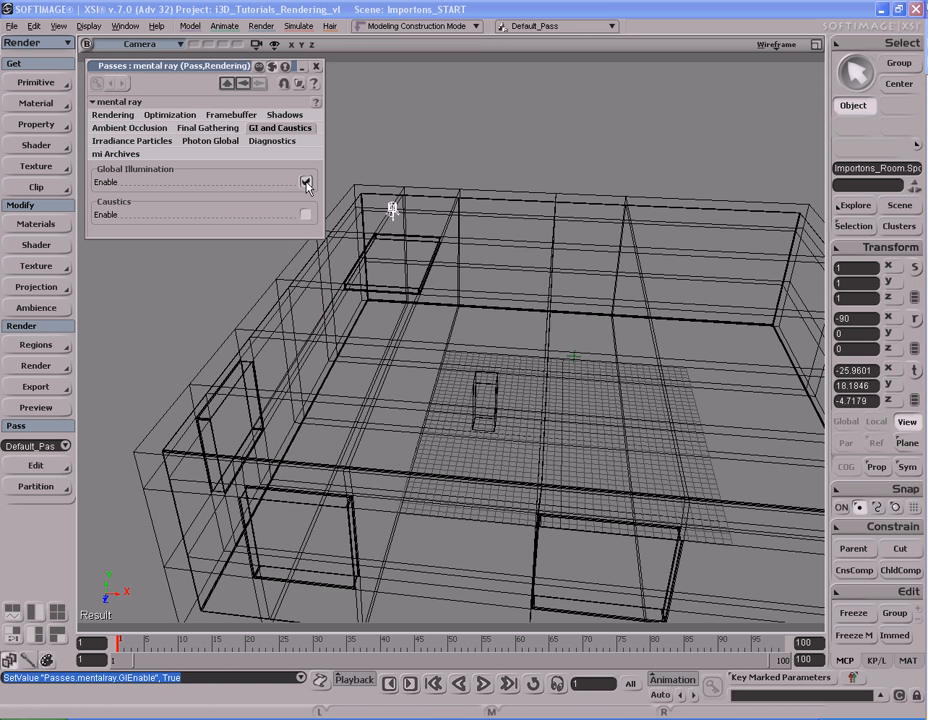
click(306, 183)
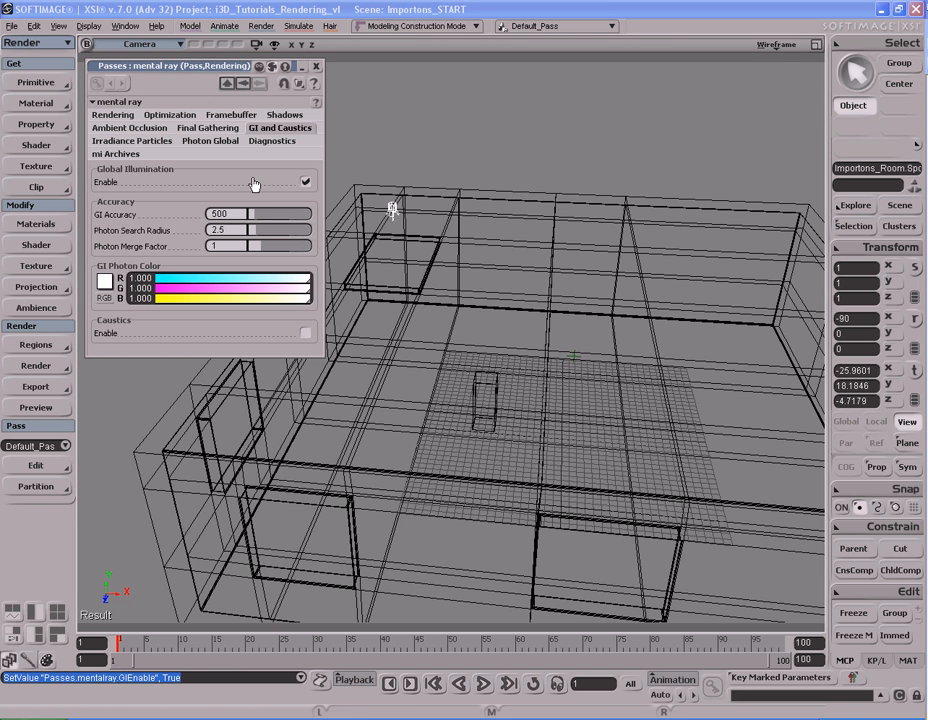
click(220, 213)
key(Tab)
key(Tab)
Step: Review the global photon options and choose Global Illumination / Final Gather as the indirect illumination algorithm
click(213, 142)
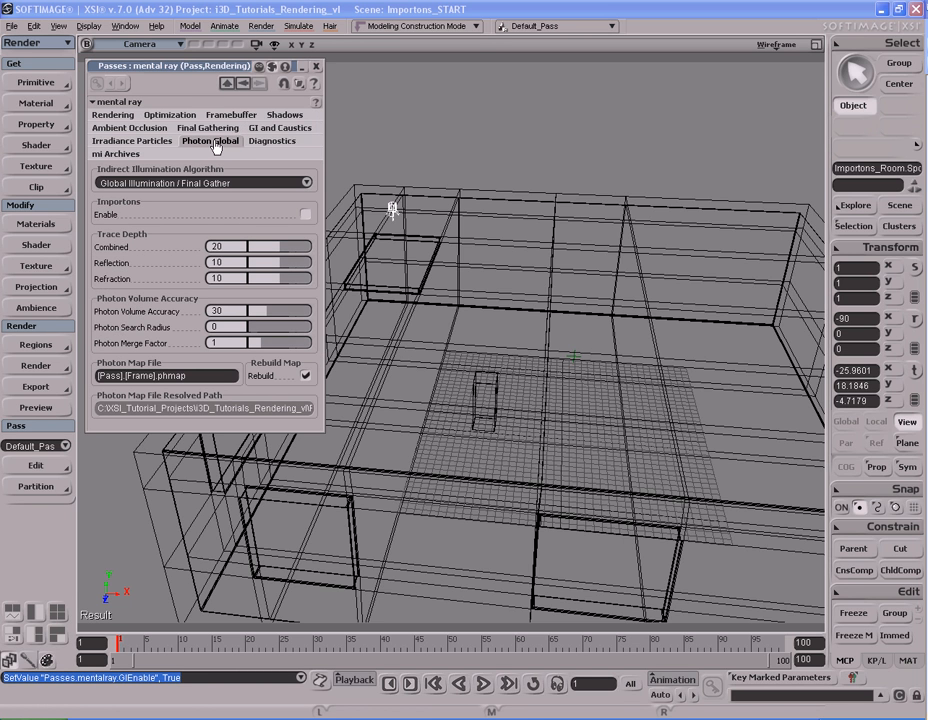
click(251, 183)
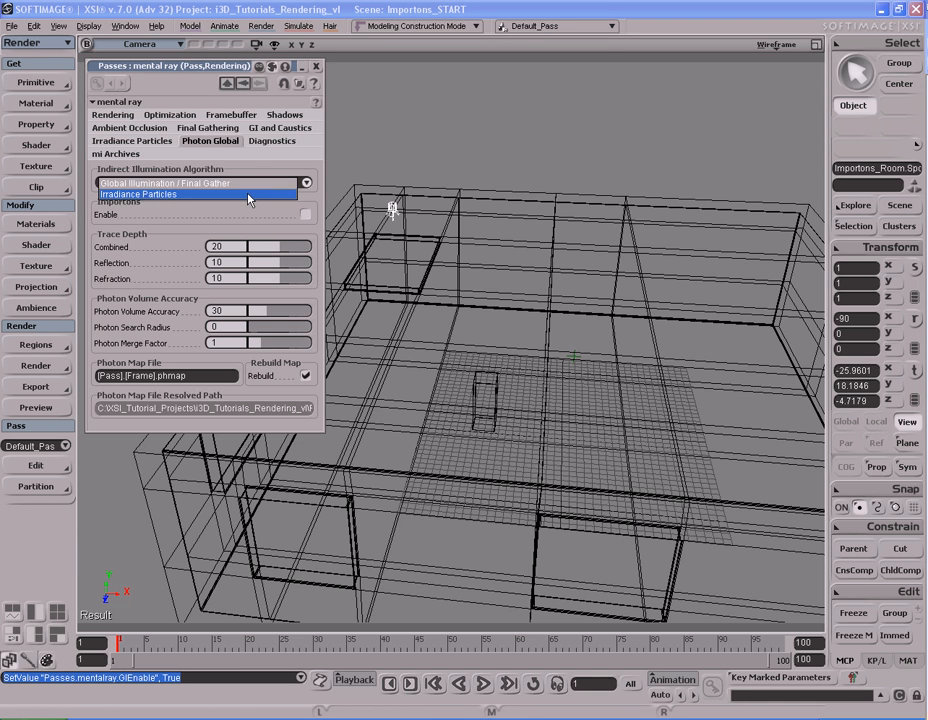
click(240, 184)
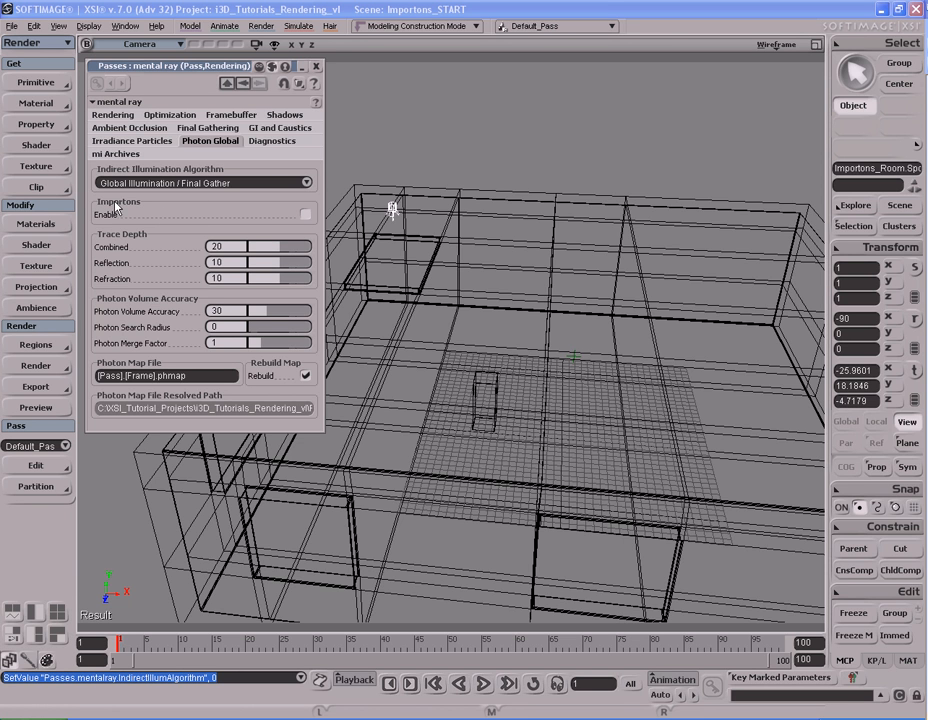
Step: Enable importons briefly to review their density, merge distance and diffuse bounces, and disable them again
click(306, 215)
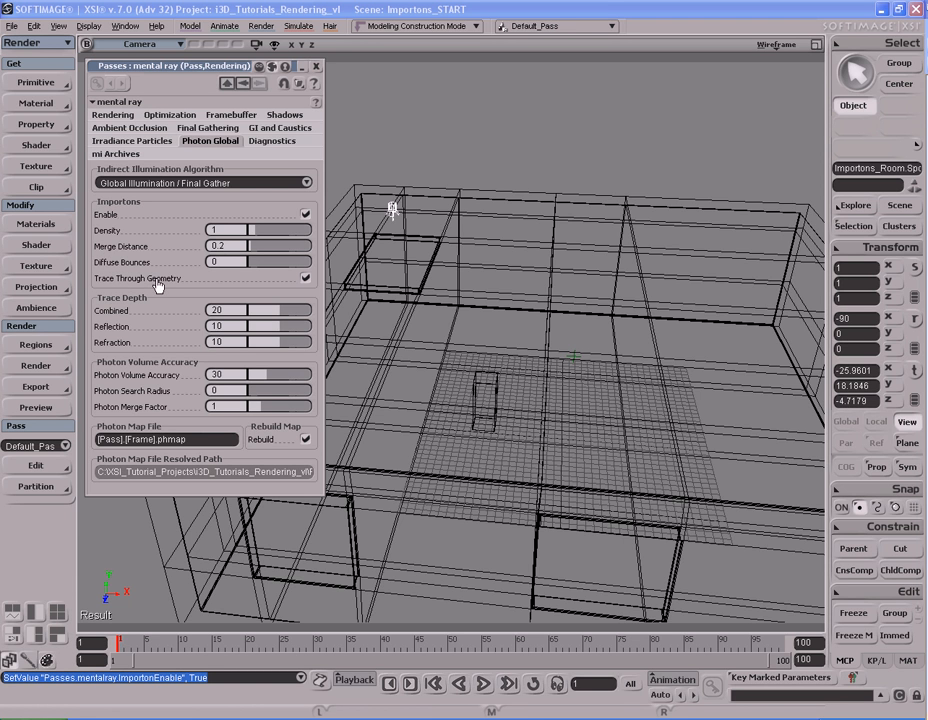
click(236, 230)
click(239, 246)
click(240, 262)
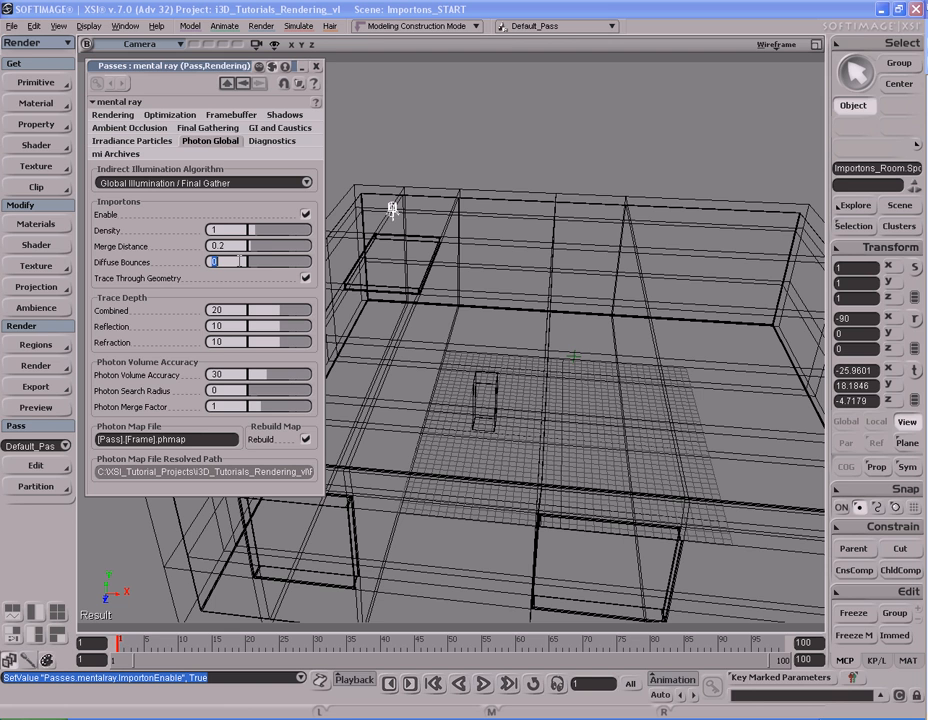
click(306, 215)
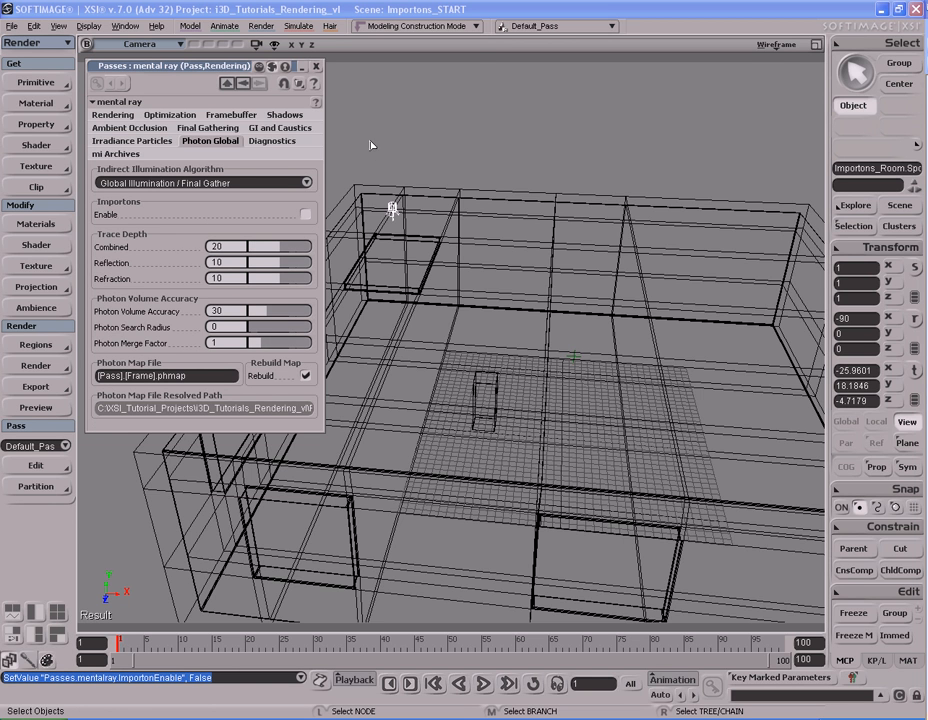
Step: Recheck the Global Illumination accuracy settings and name the photon map file Big_GI_.phmap
click(289, 131)
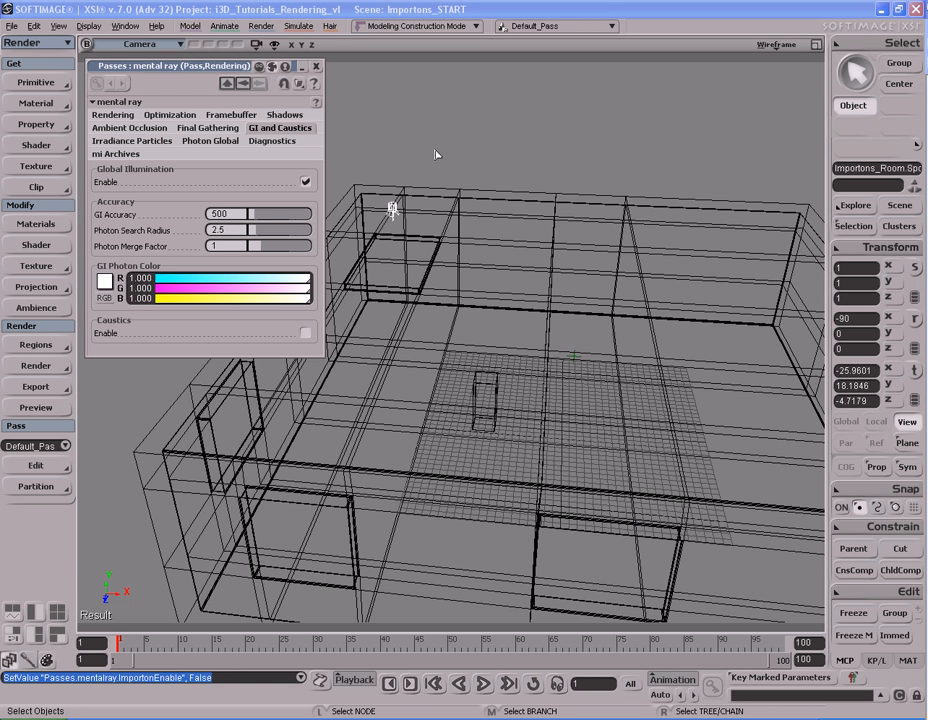
click(227, 141)
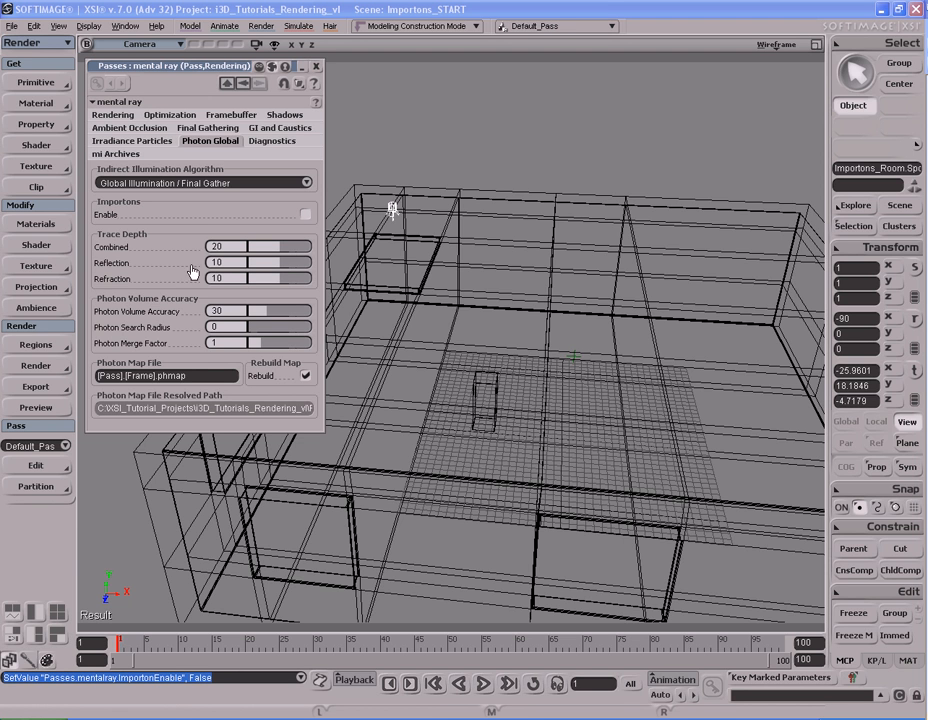
click(198, 376)
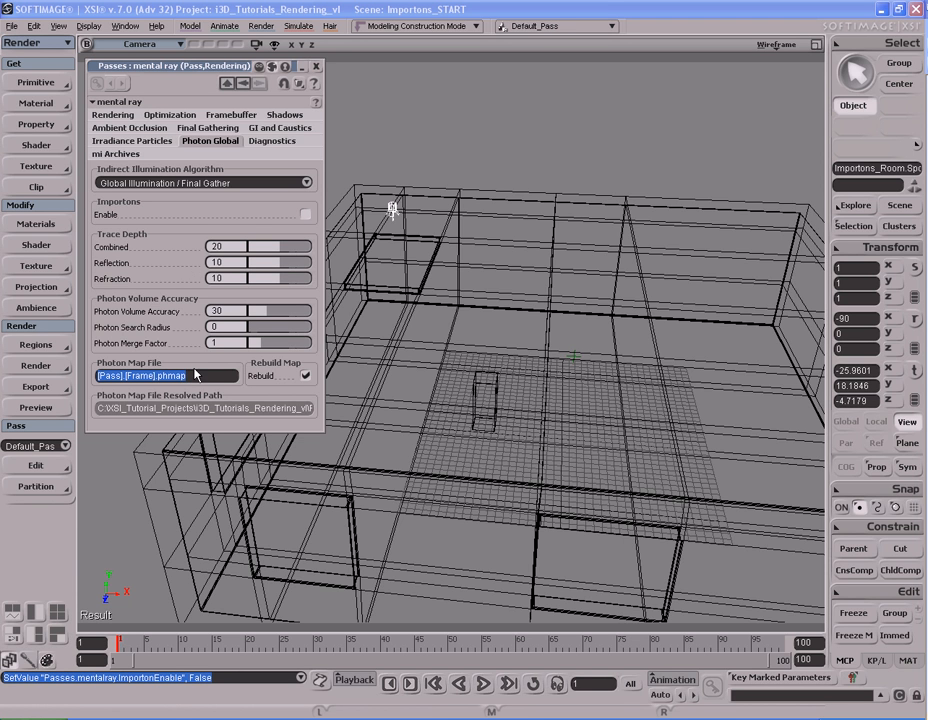
click(157, 376)
drag(157, 376, 99, 376)
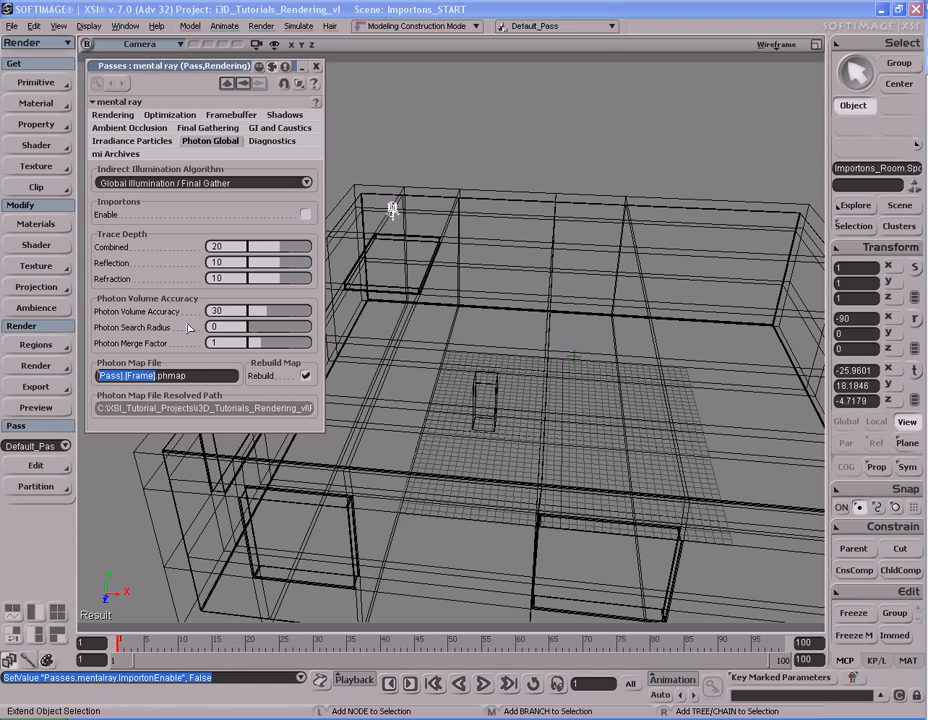
text(Big)
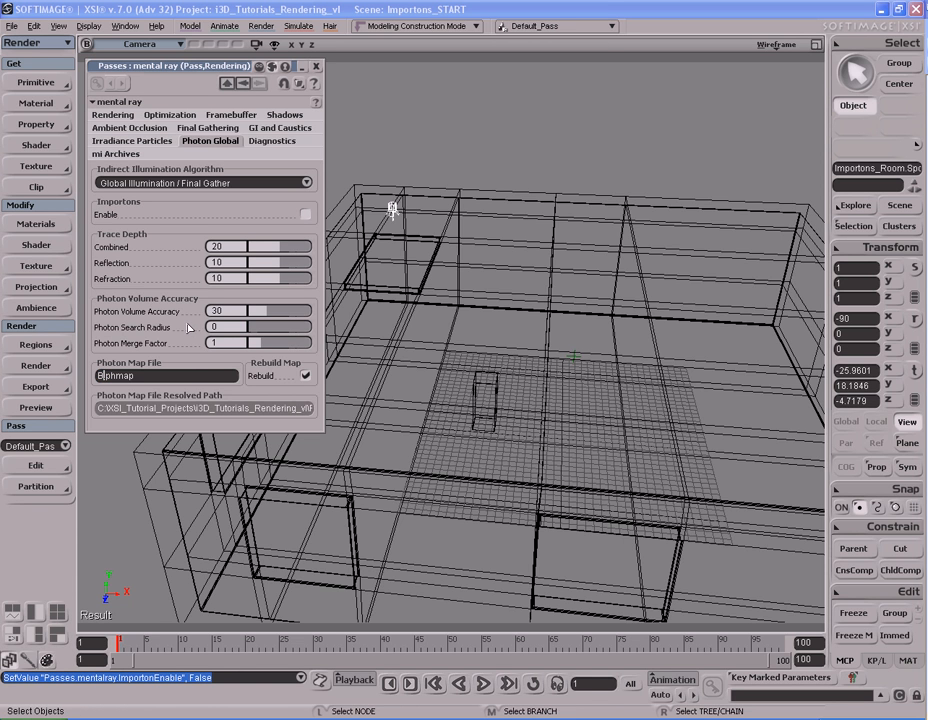
text(_G)
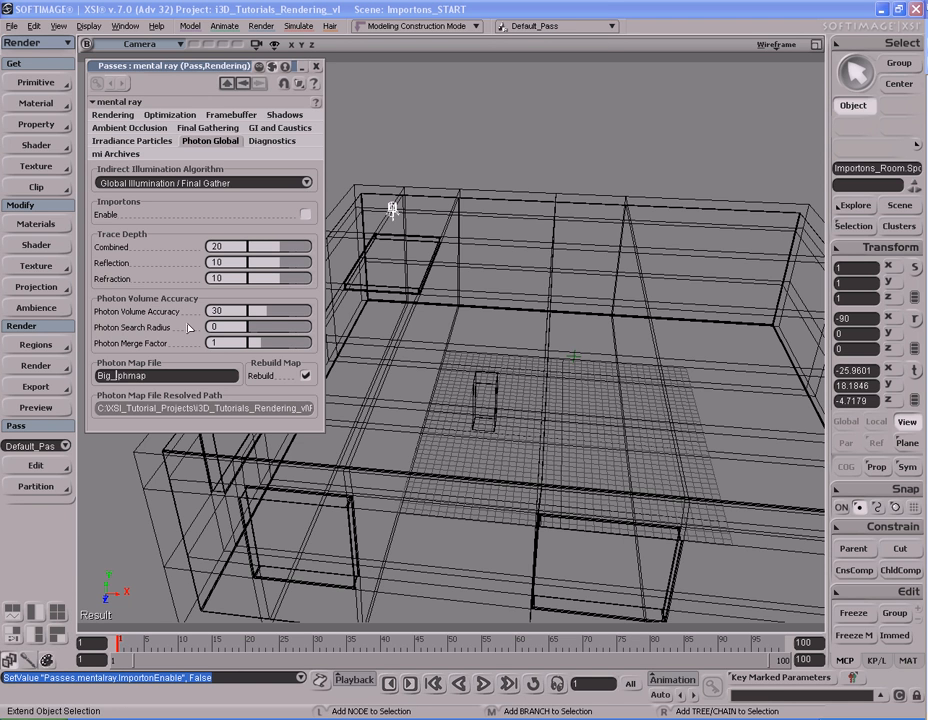
text(I_)
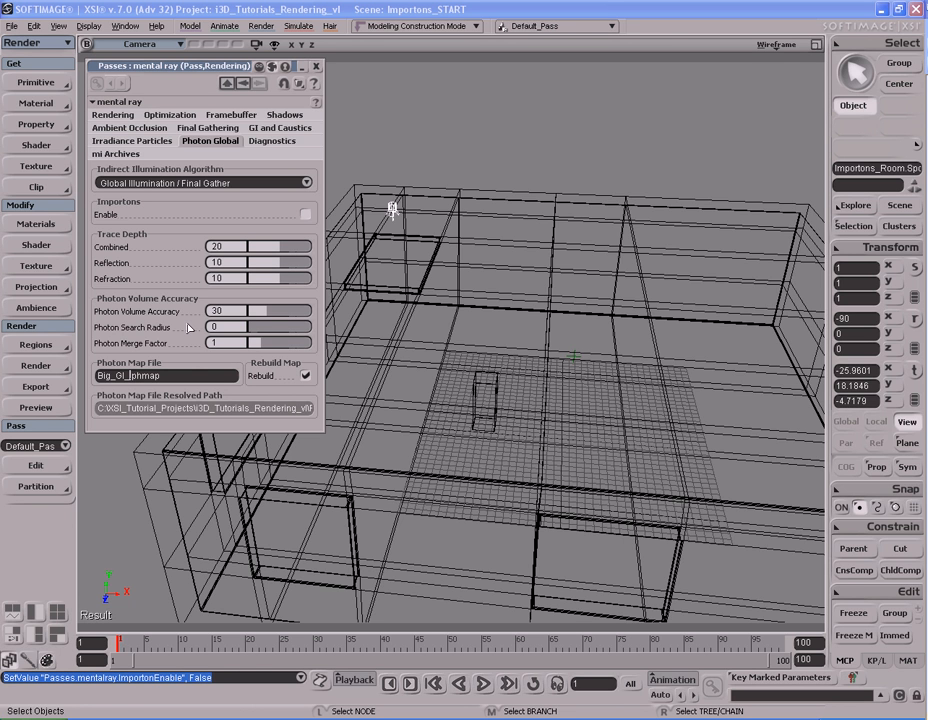
text(.)
key(Return)
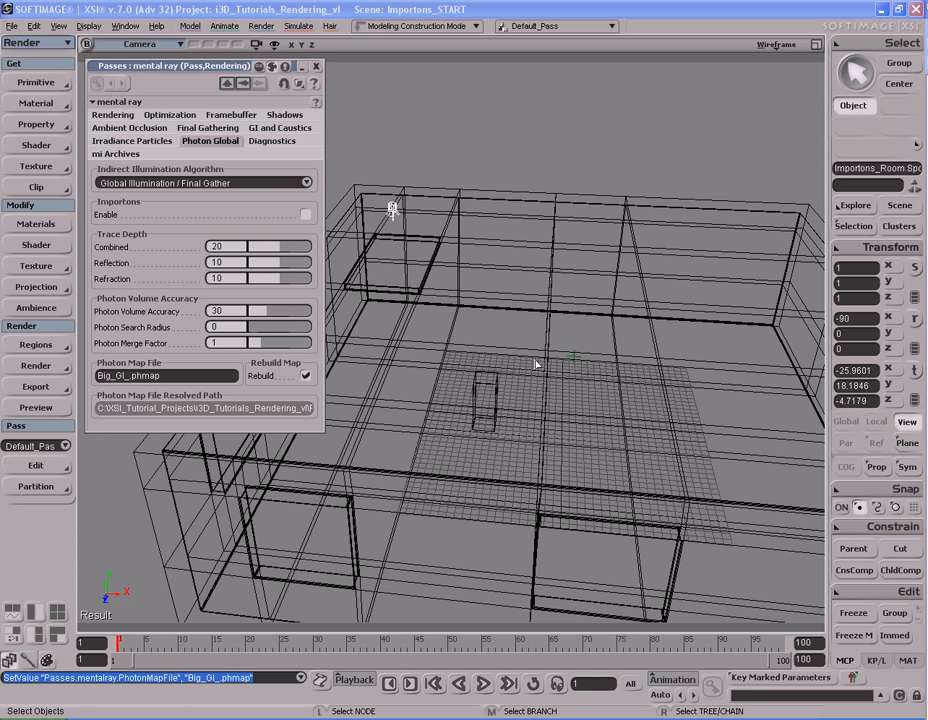
Step: Frame the box and the room corner from inside the room and render a preview of the current frame
key(s)
right_drag(500, 405, 528, 360)
key(s)
middle_drag(528, 360, 543, 387)
drag(543, 387, 552, 350)
right_drag(552, 350, 565, 360)
middle_drag(565, 360, 568, 375)
drag(568, 375, 558, 345)
mouse_move(558, 345)
right_down()
mouse_move(535, 361)
mouse_move(553, 360)
right_up()
drag(553, 360, 549, 358)
right_drag(549, 358, 545, 354)
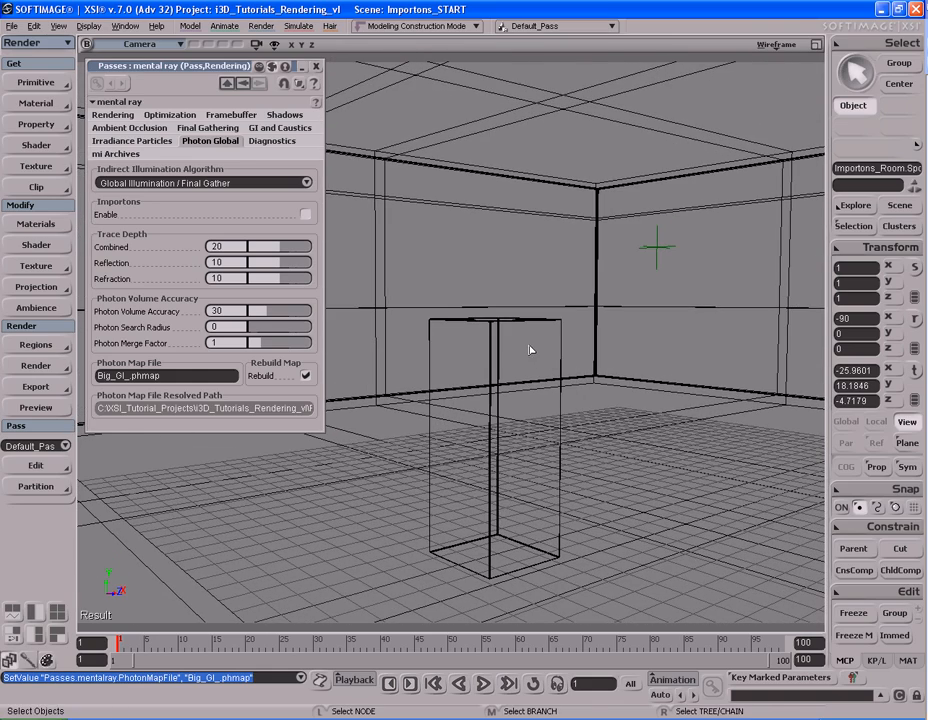
key(shift+r)
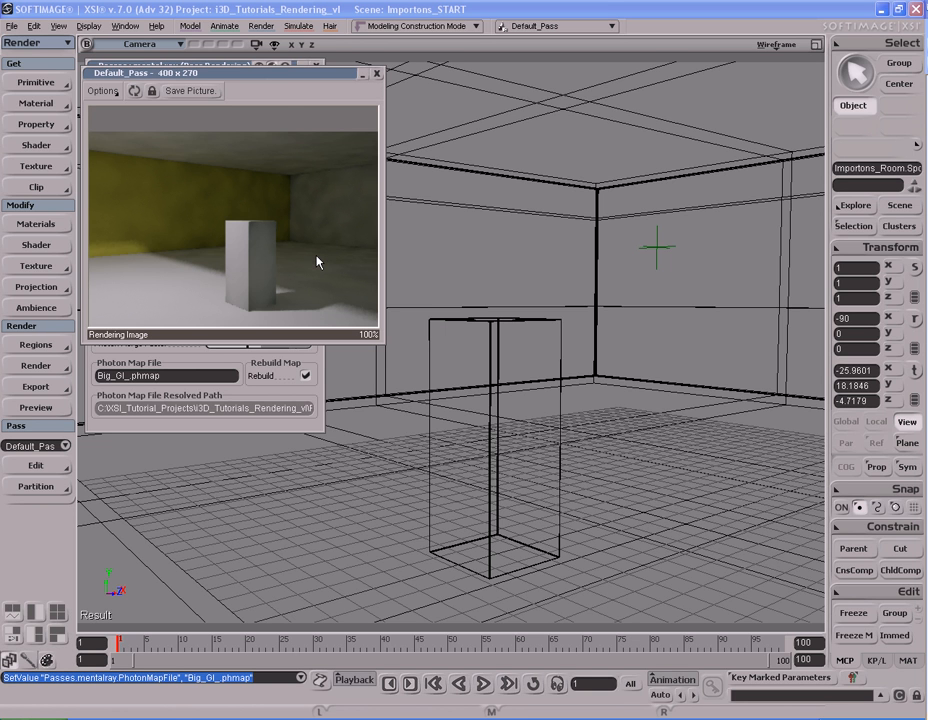
Step: Turn off photon map rebuilding and re-render the preview beside the options using the stored photon map
drag(267, 75, 538, 75)
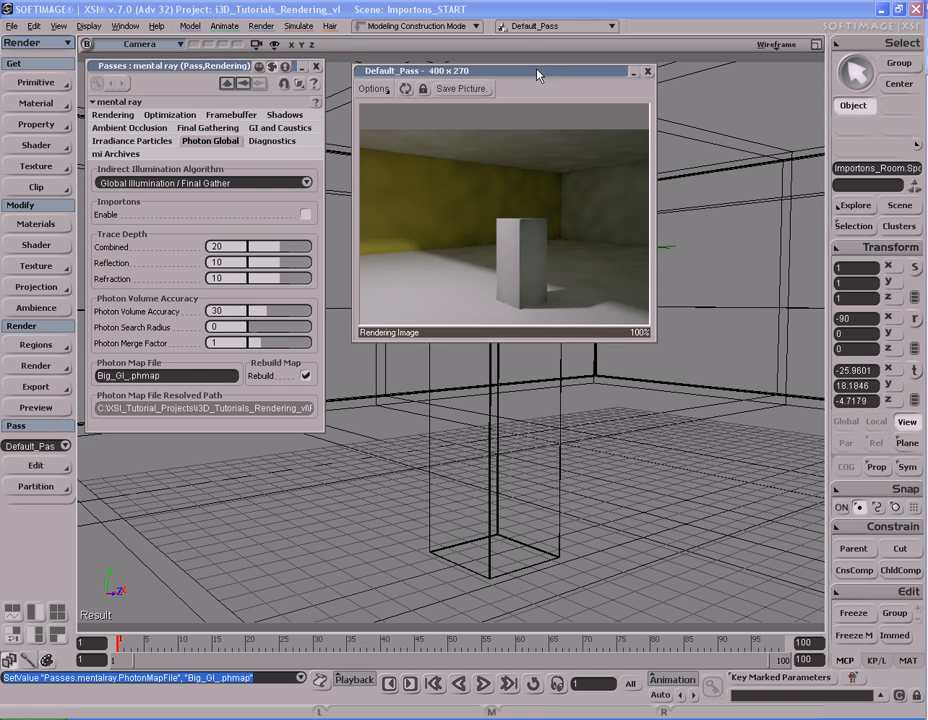
click(306, 377)
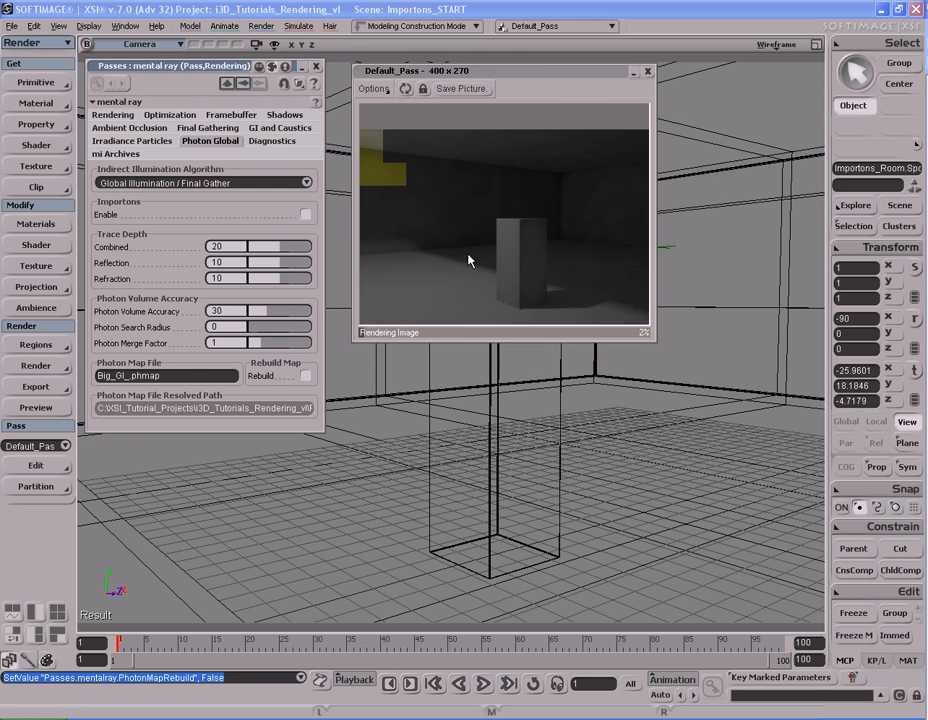
click(649, 71)
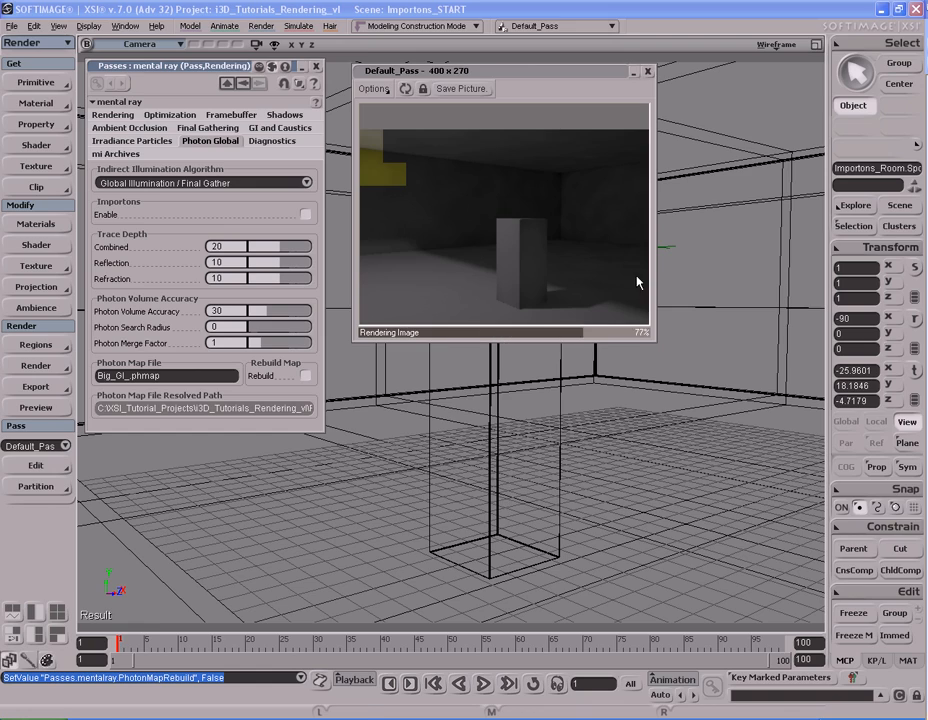
Step: Frame the opposite corner with the window opening and the box, and check a preview rendered from the stored photon map
key(s)
right_drag(641, 369, 480, 386)
drag(480, 386, 706, 373)
right_drag(706, 373, 643, 377)
middle_drag(643, 377, 580, 381)
right_drag(580, 381, 608, 379)
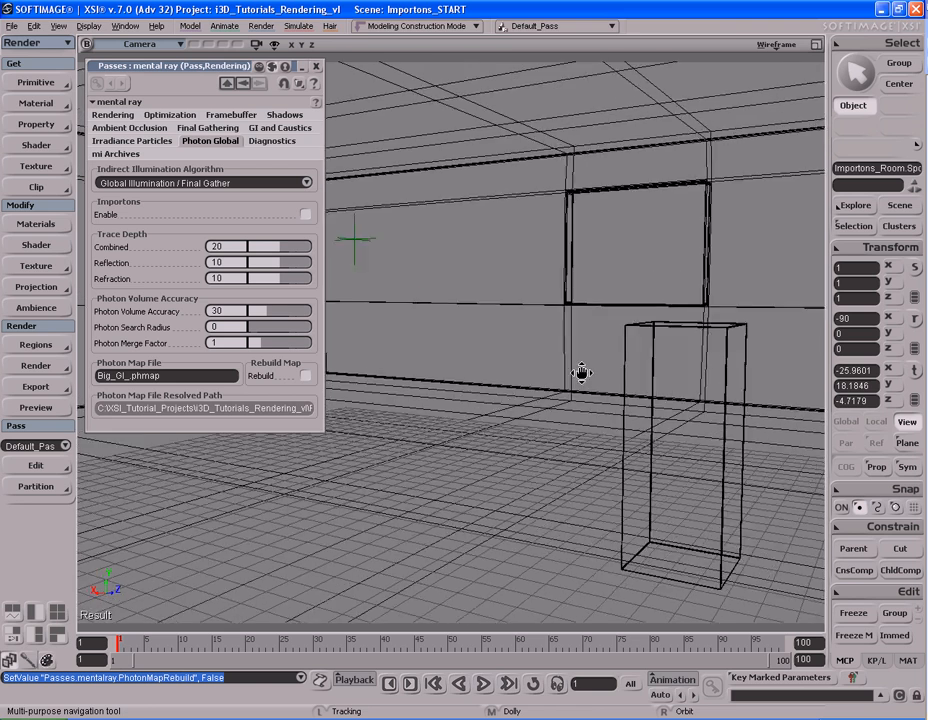
drag(576, 370, 648, 378)
right_drag(648, 378, 609, 389)
key(shift+r)
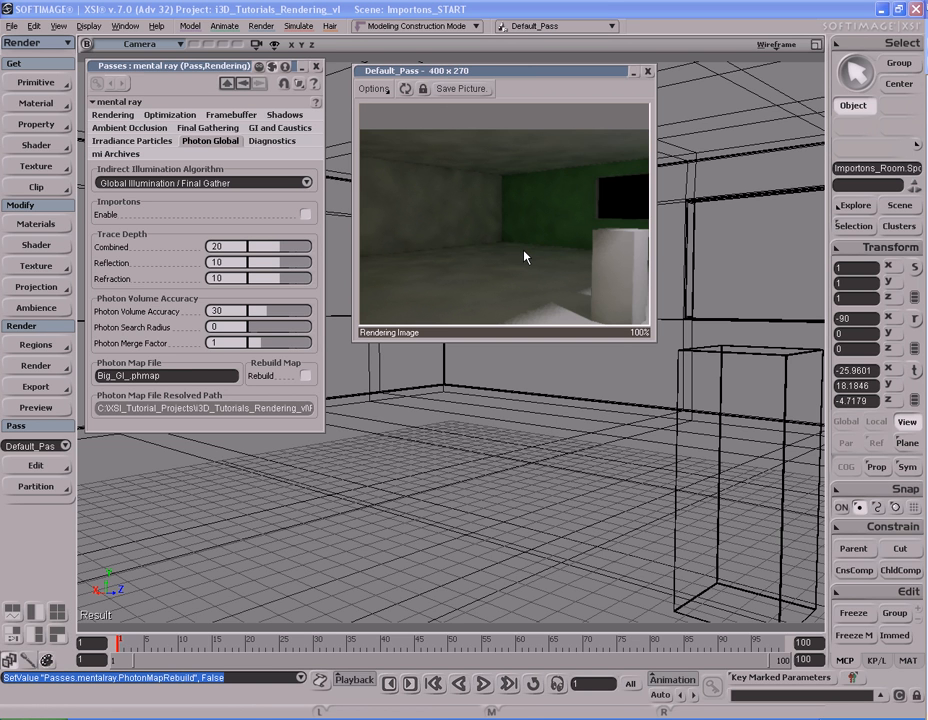
click(648, 73)
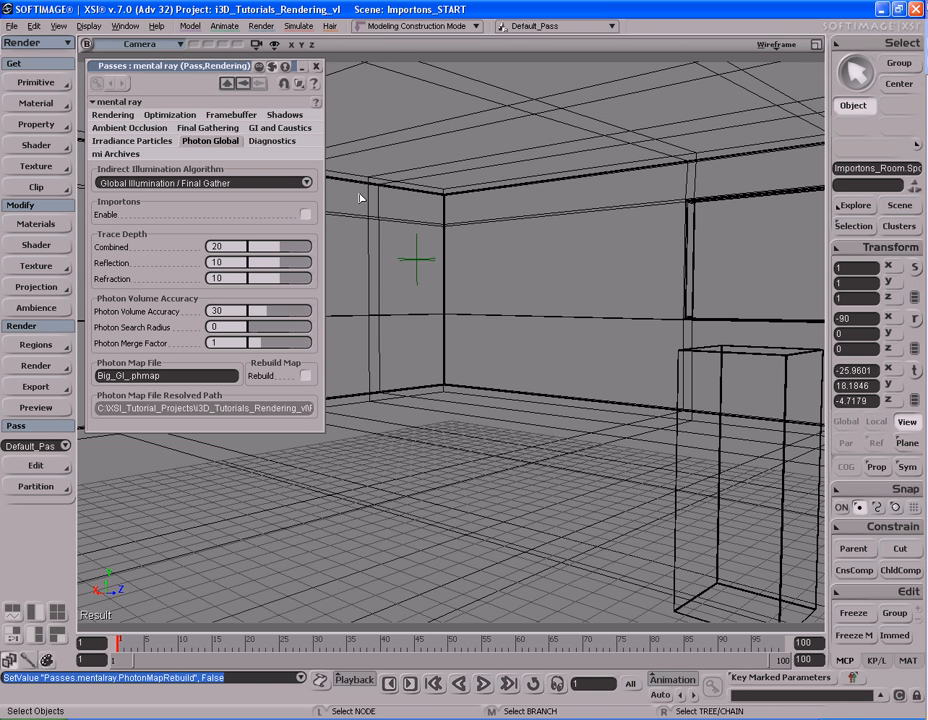
Step: Set the spot light's number of emitted Global Illumination photons to 1000000
key(8)
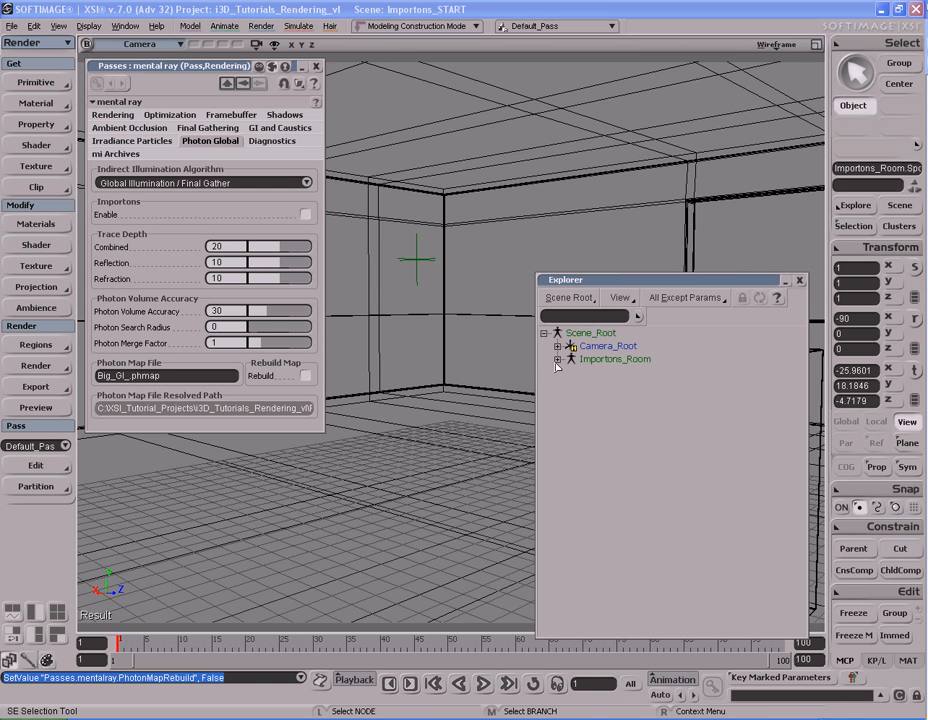
click(586, 424)
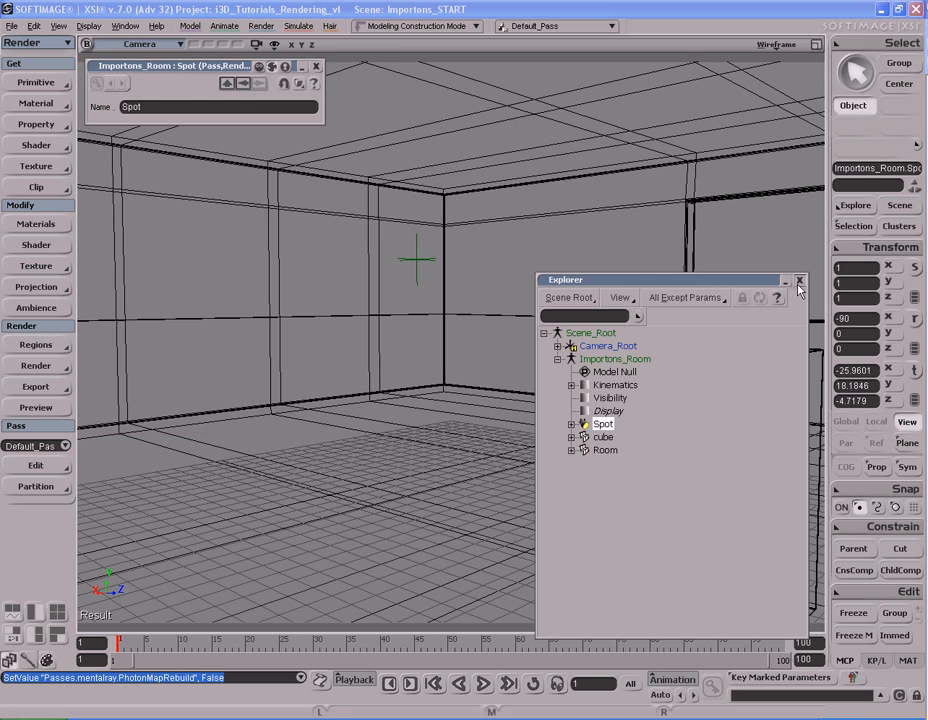
click(600, 425)
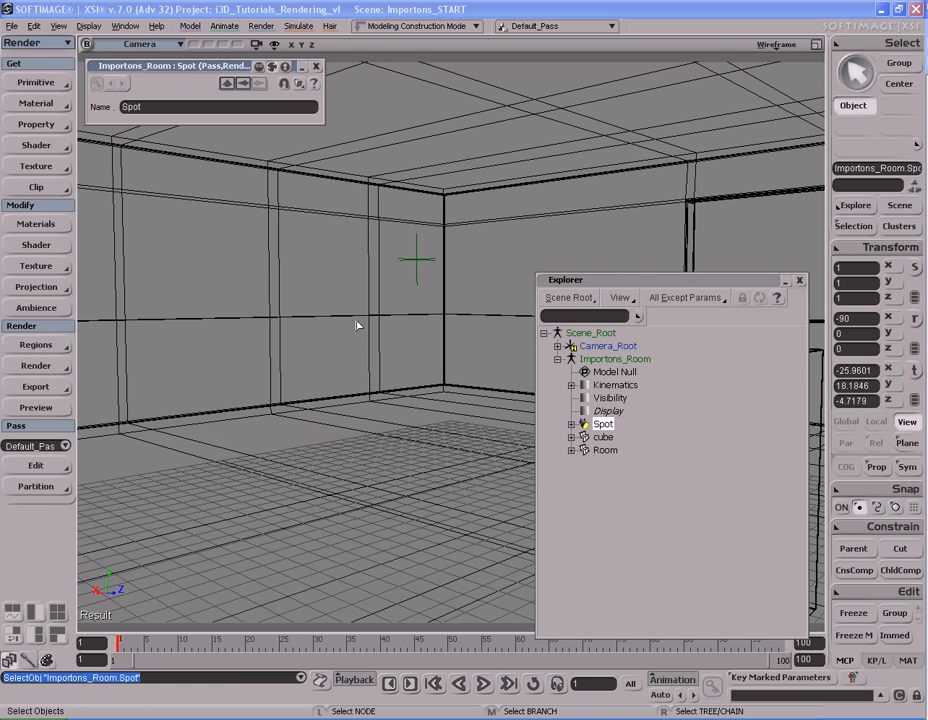
click(316, 67)
key(Return)
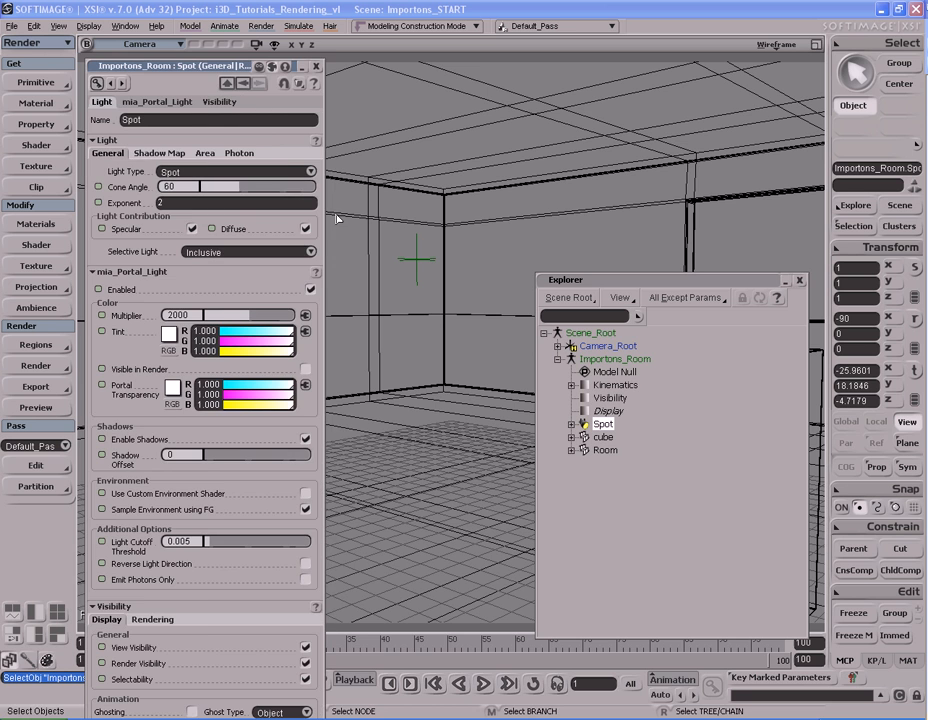
click(239, 153)
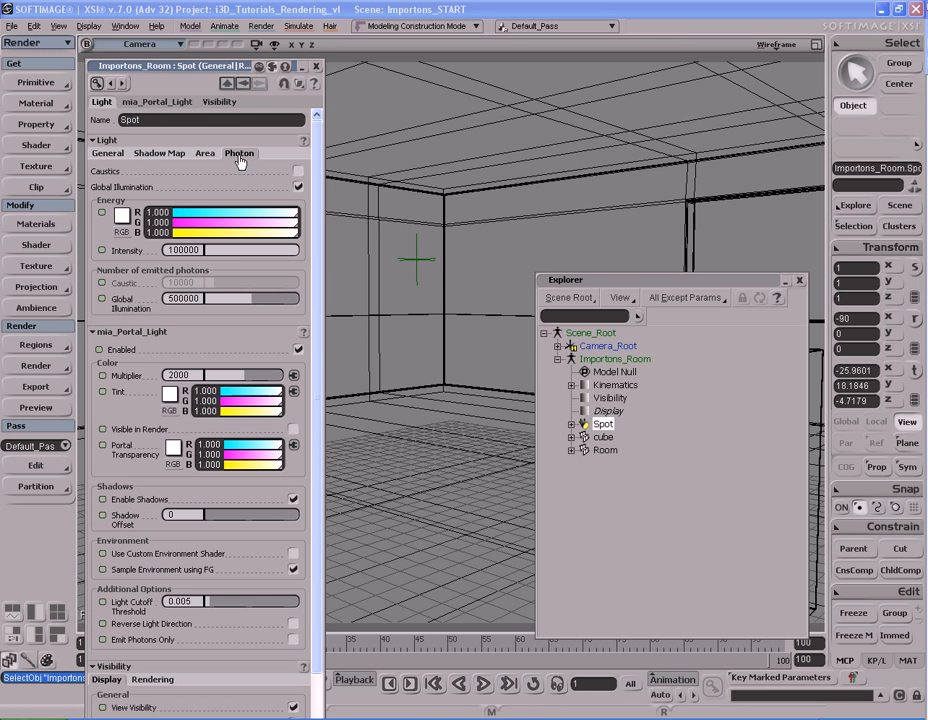
click(201, 300)
text(1000000)
key(Return)
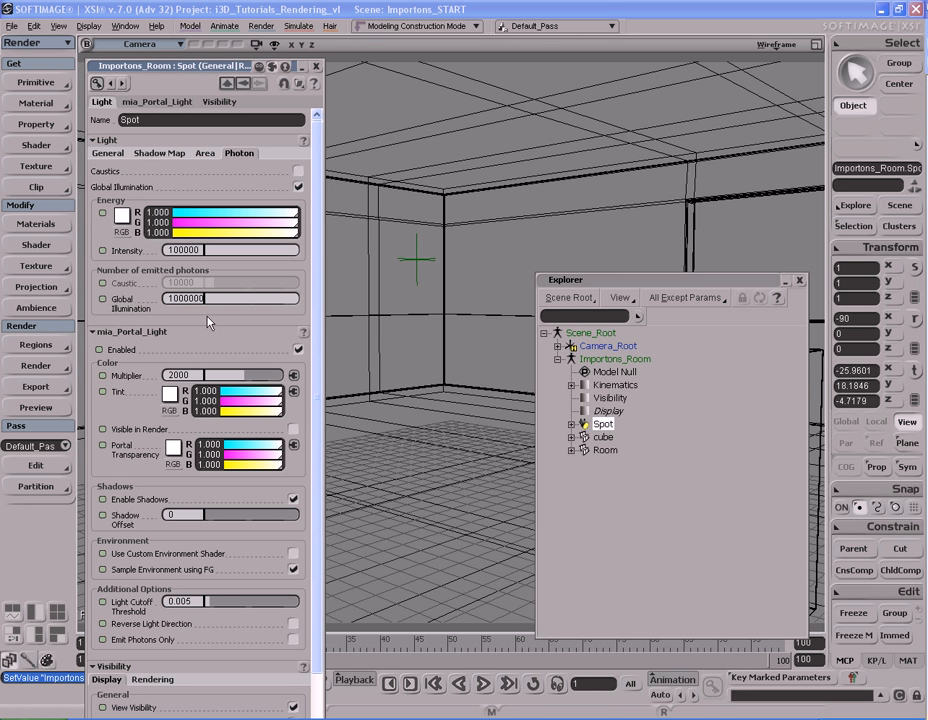
click(316, 66)
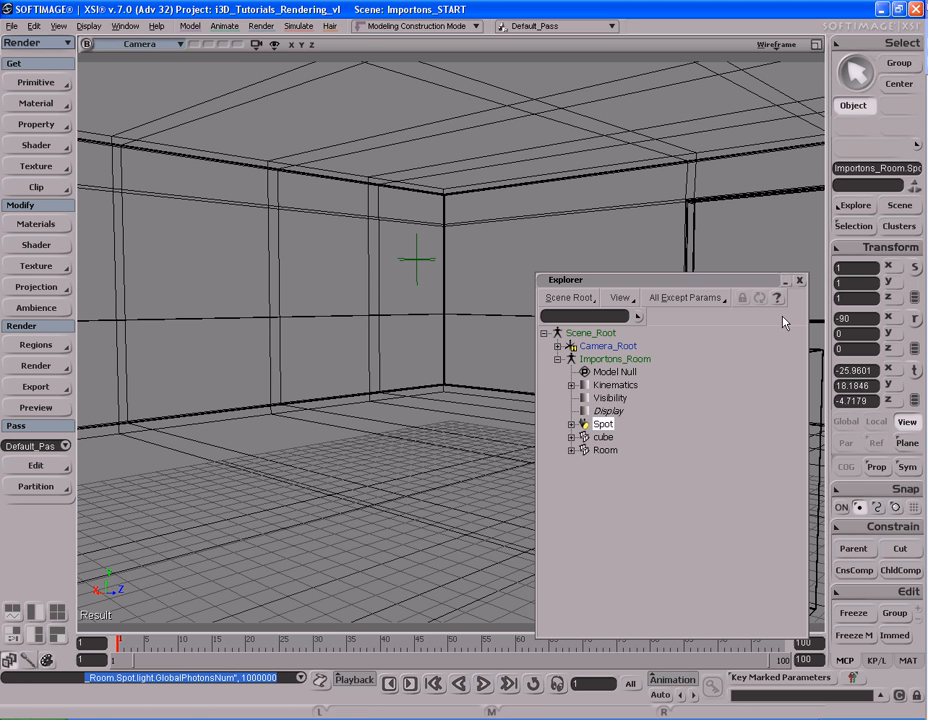
click(800, 280)
Step: Turn photon map rebuilding back on in the mental ray renderer options and render a new preview
click(36, 366)
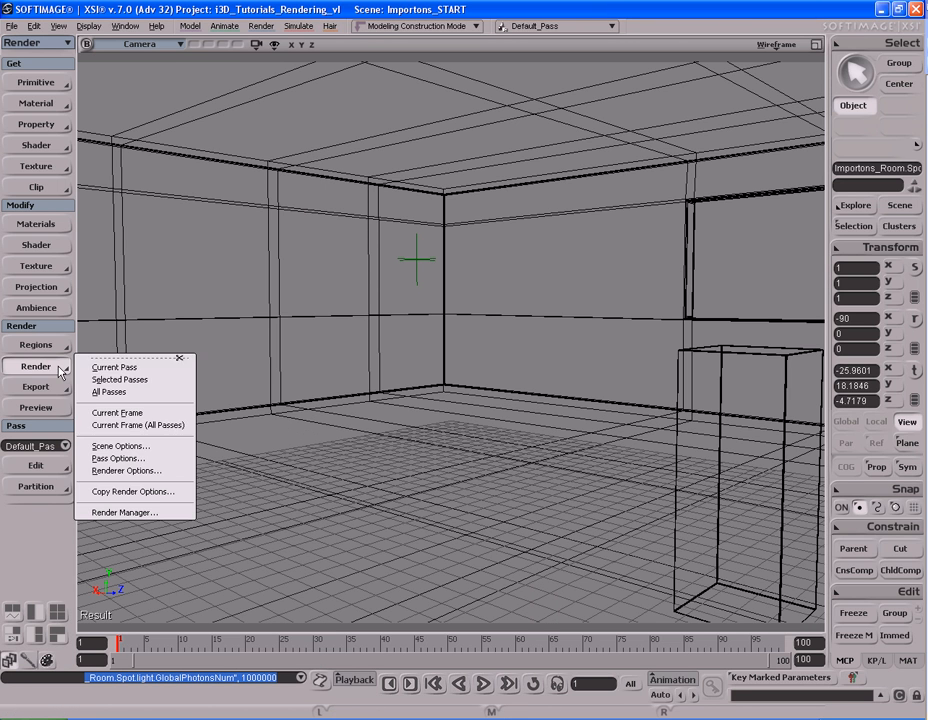
click(123, 471)
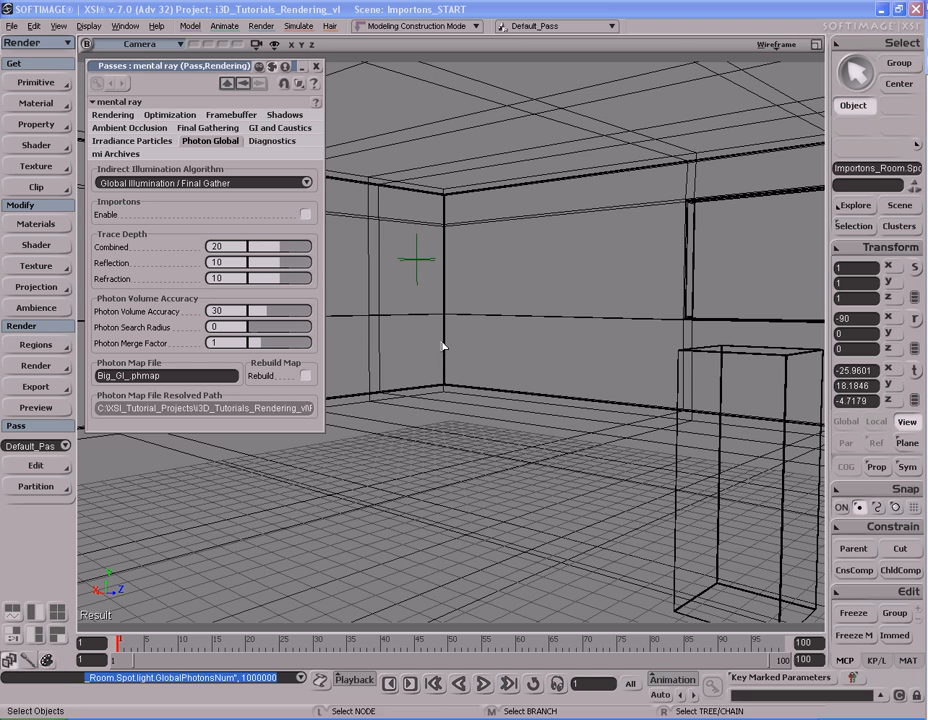
click(306, 375)
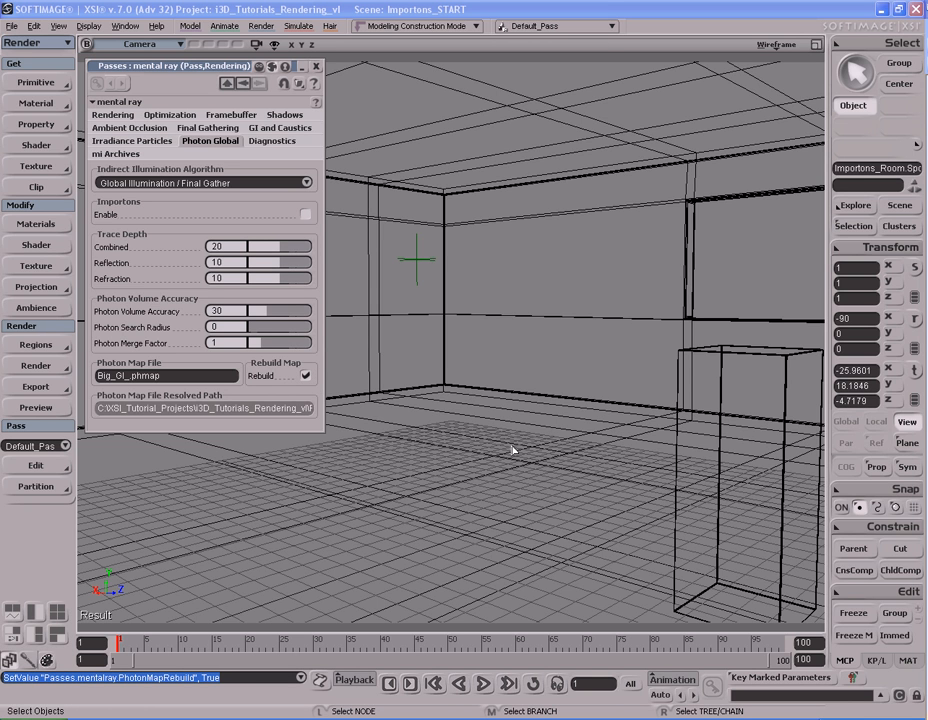
key(shift+r)
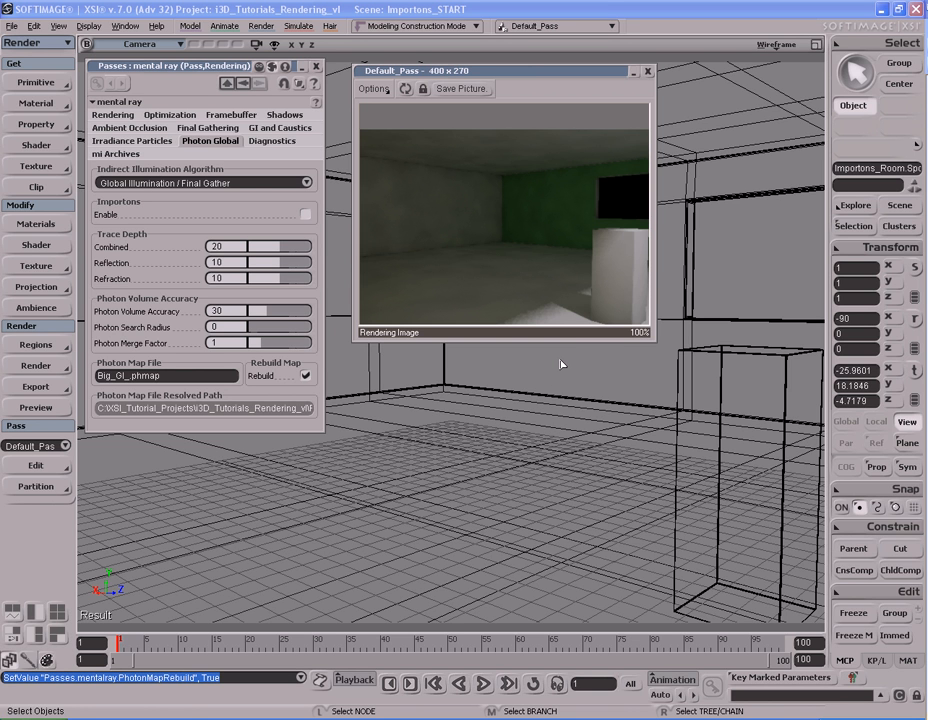
Step: Turn off photon map rebuilding and render a preview of the yellow-wall corner with the box from the stored photon map
click(305, 375)
click(650, 72)
key(s)
mouse_move(599, 397)
right_down()
mouse_move(537, 393)
mouse_move(616, 394)
mouse_move(611, 400)
right_up()
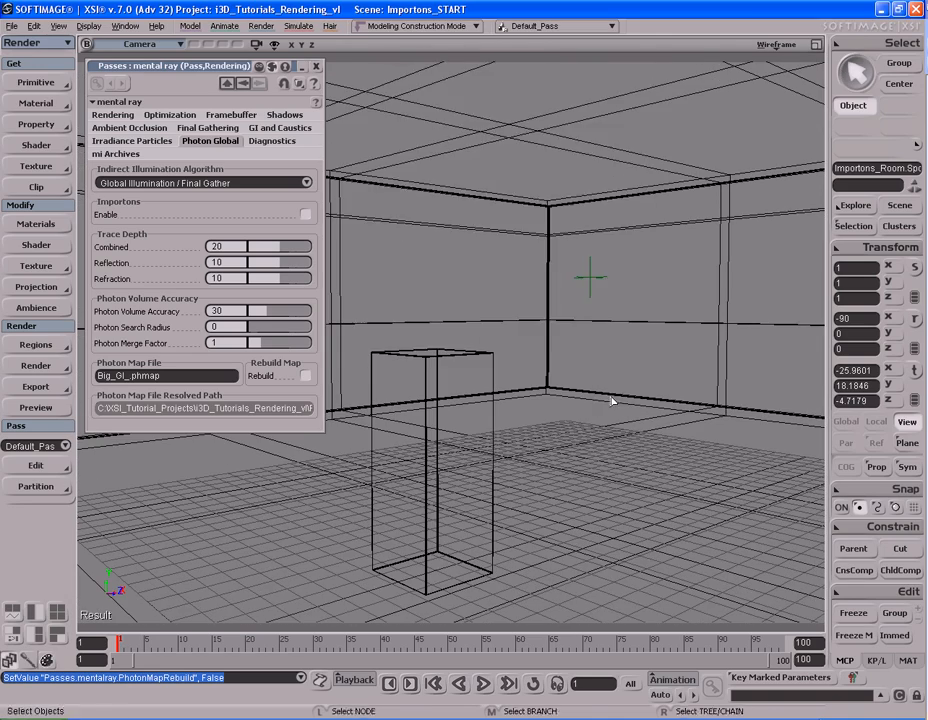
key(q)
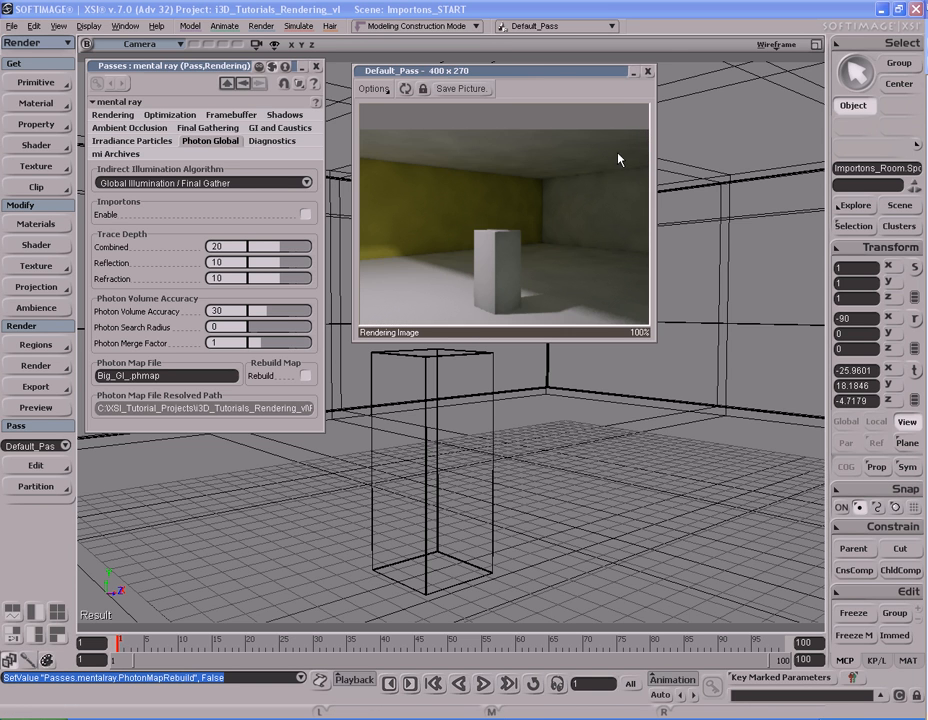
click(648, 72)
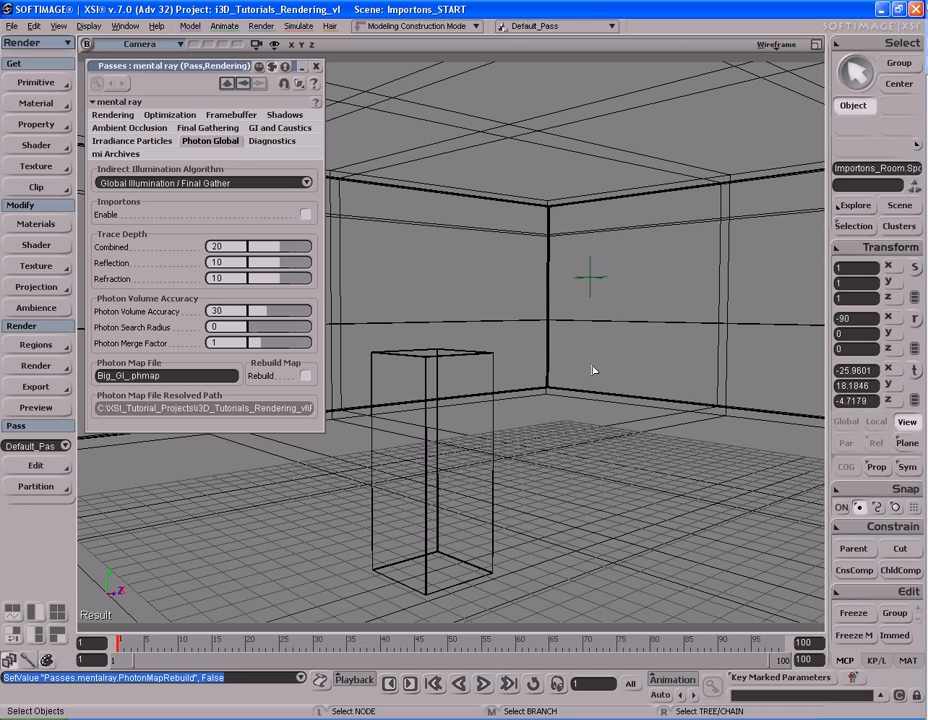
Step: Check the file size of Big_GI_.phmap in the project's Render_Pictures folder
key(5)
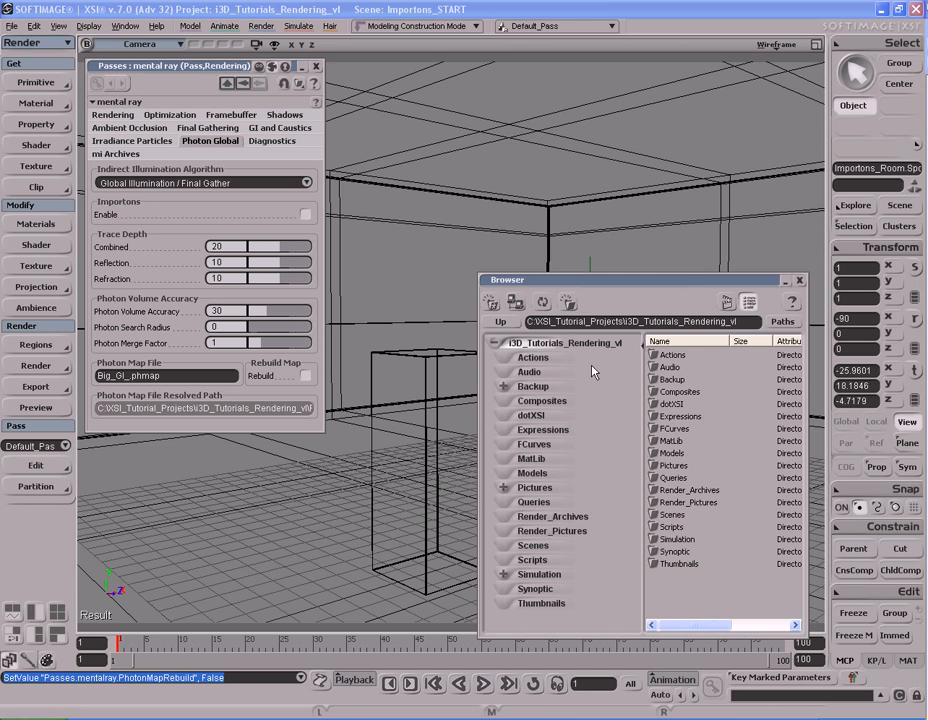
double_click(698, 508)
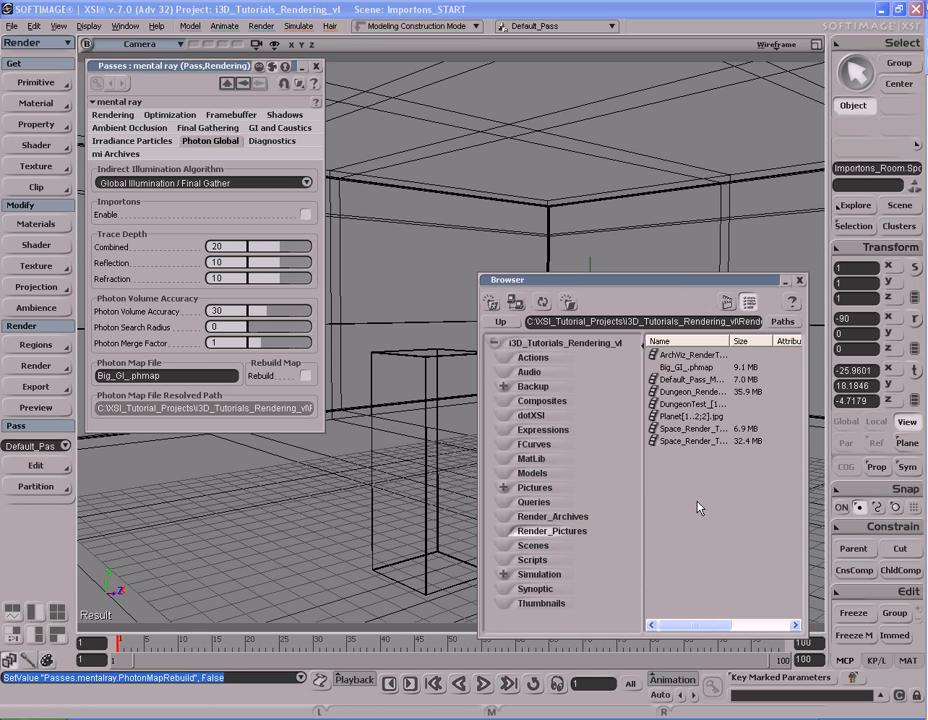
click(643, 345)
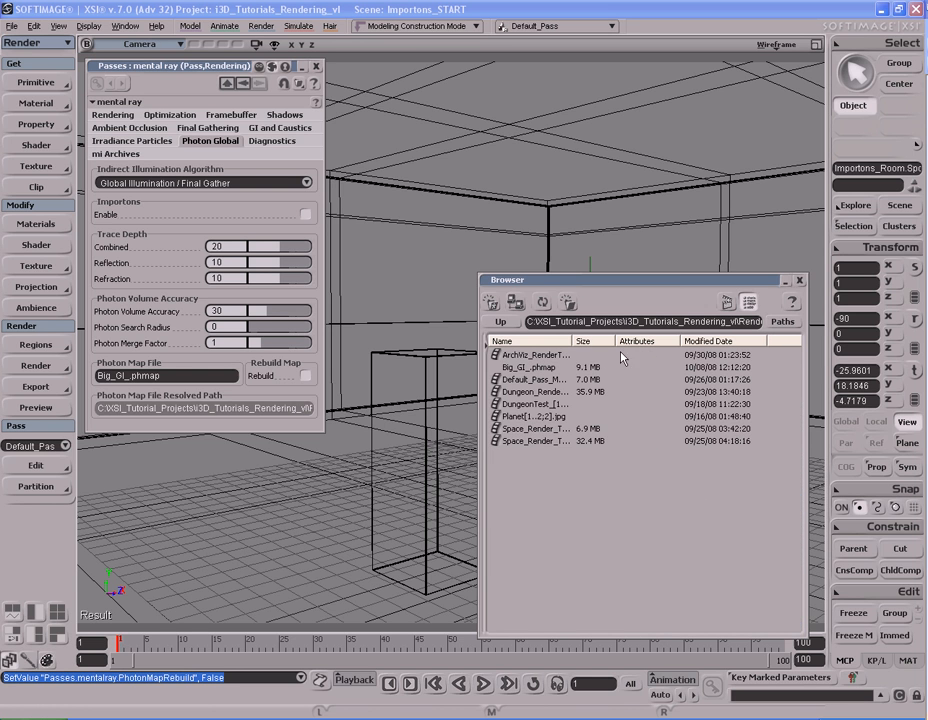
drag(574, 341, 631, 341)
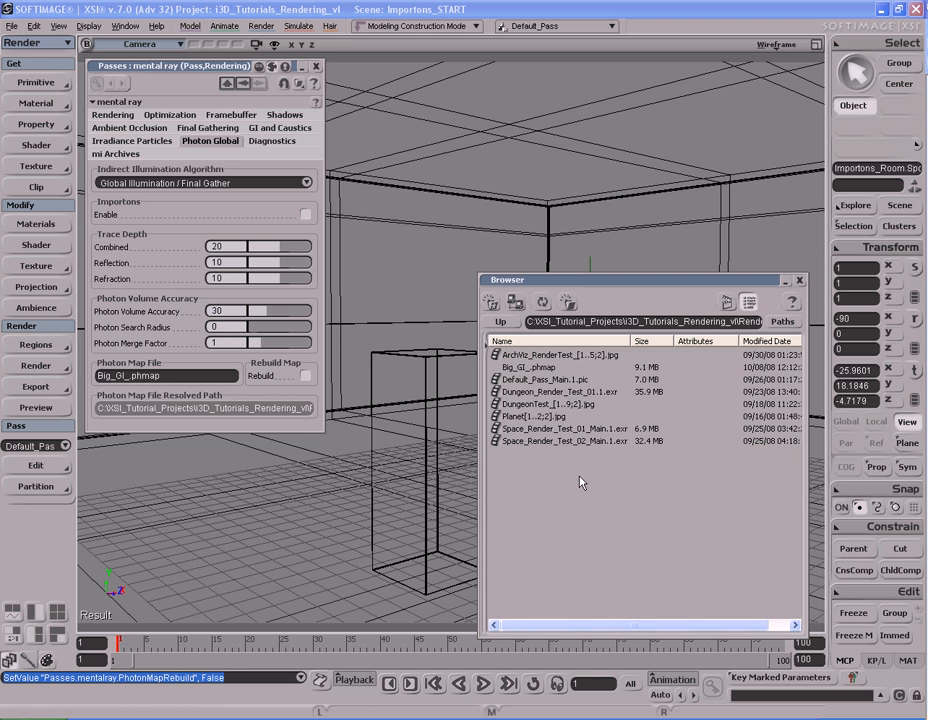
click(507, 368)
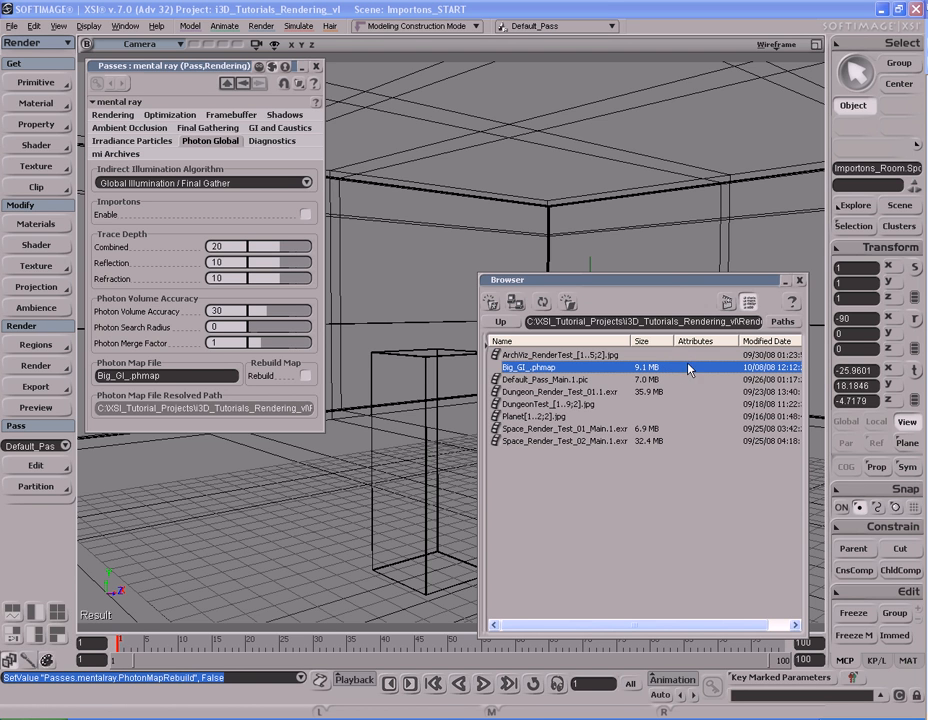
click(800, 281)
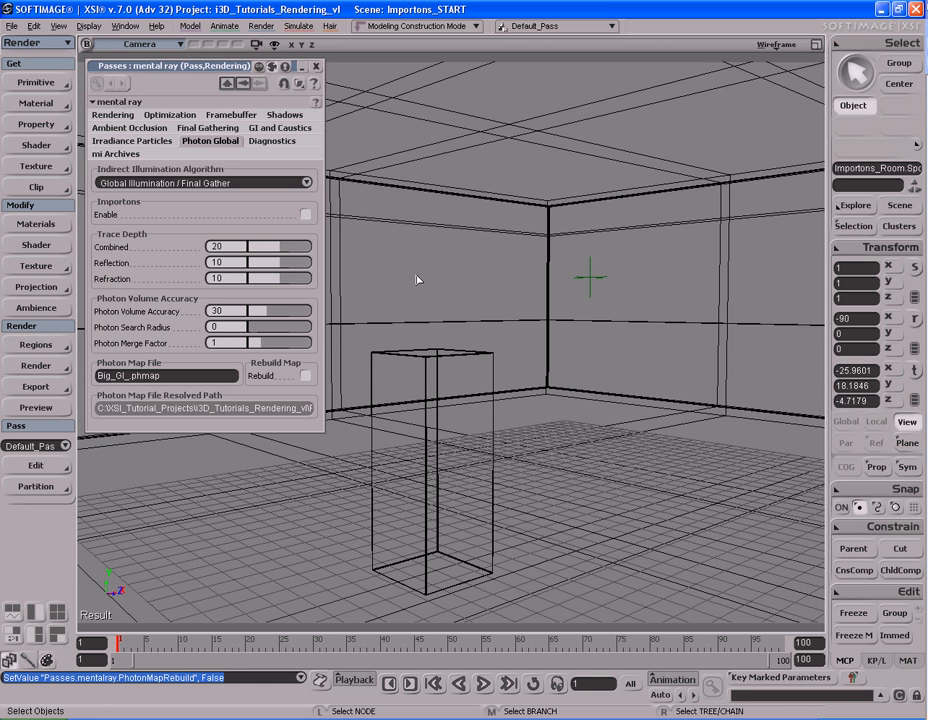
Step: Enable importons, turn photon map rebuilding back on, and render a preview of the current view
click(305, 214)
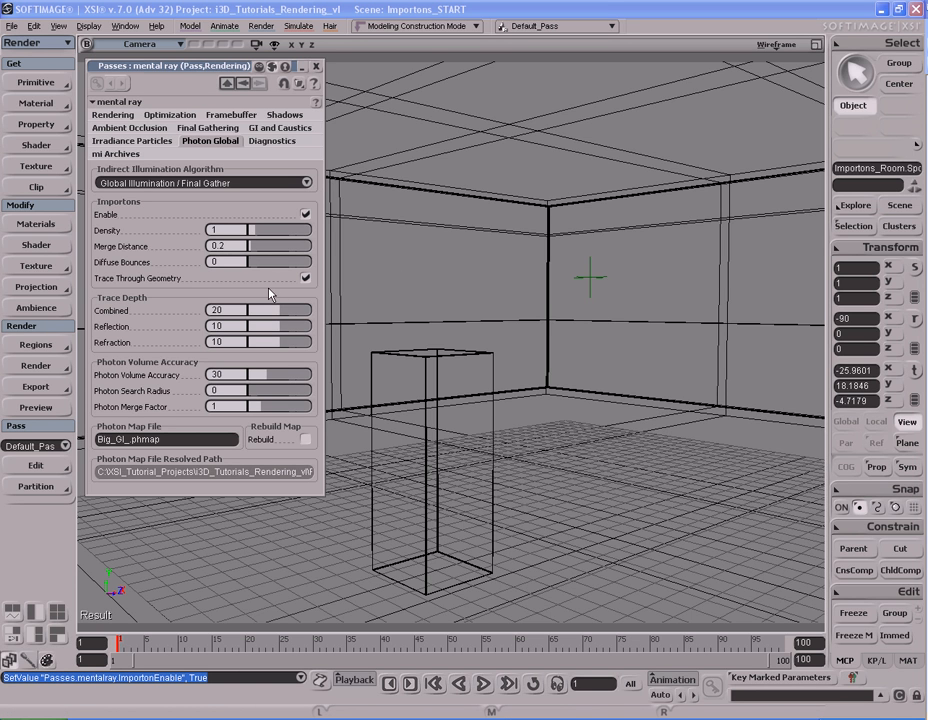
click(237, 246)
click(237, 262)
click(306, 440)
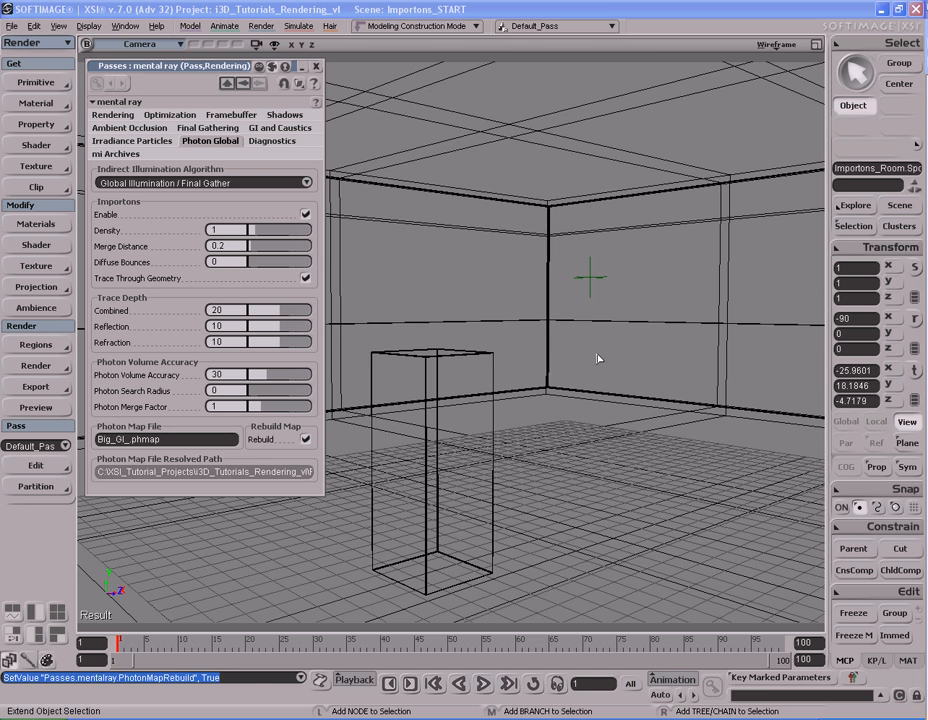
key(shift+r)
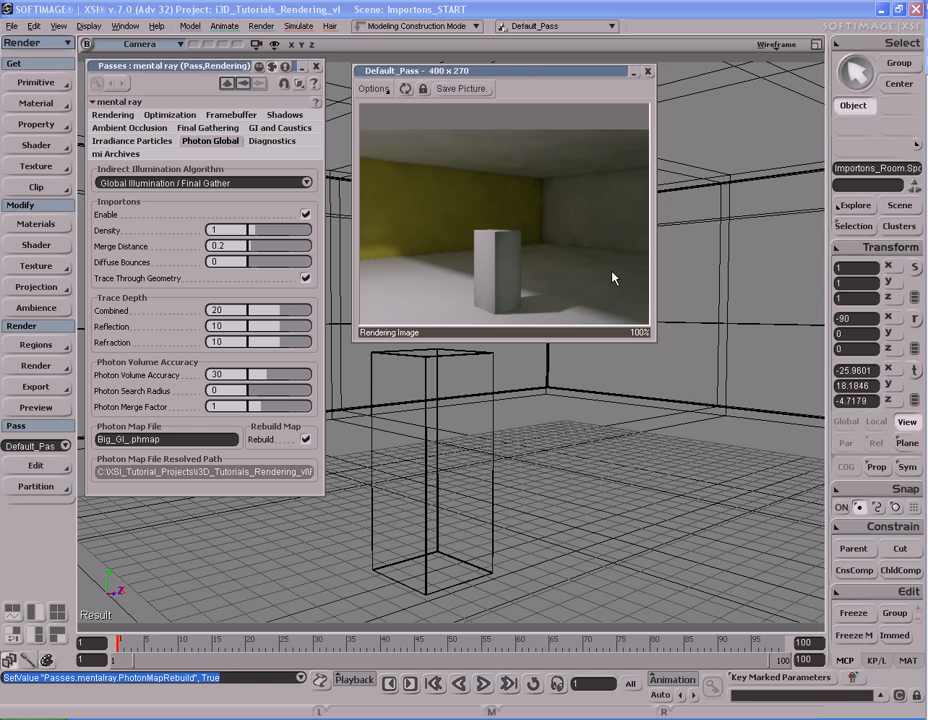
click(646, 73)
Step: Turn off photon map rebuilding and check the file size of the importon-based Big_GI_.phmap in Render_Pictures
click(305, 439)
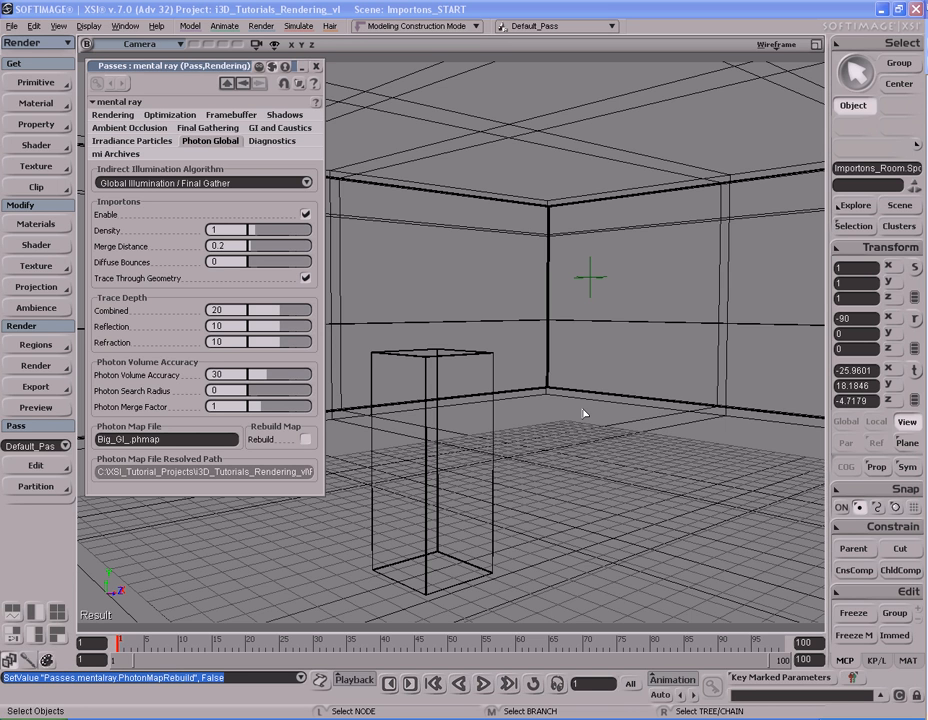
key(5)
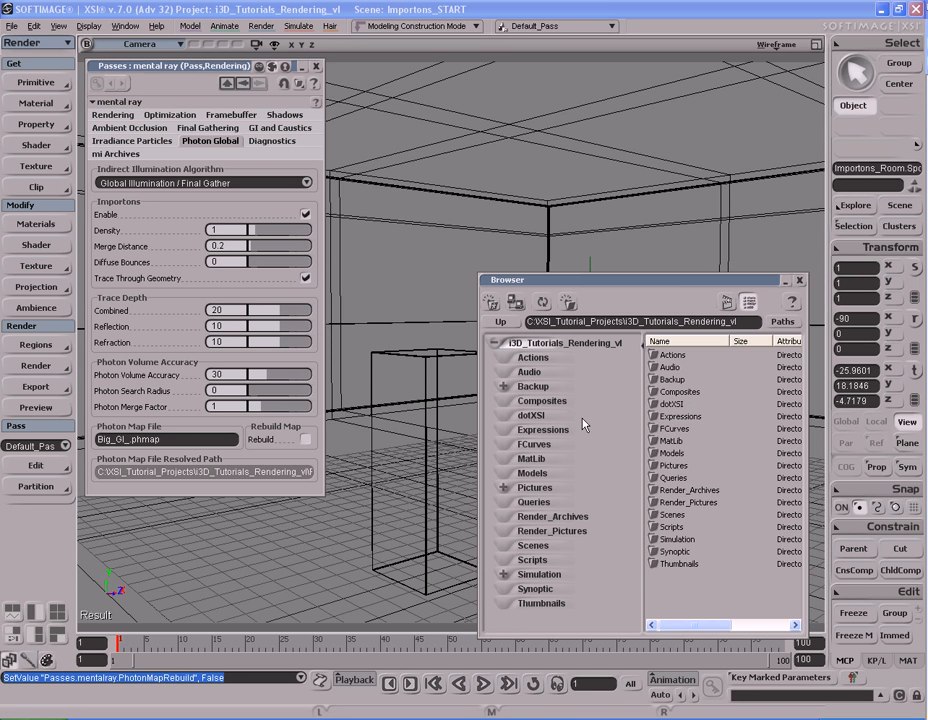
double_click(686, 502)
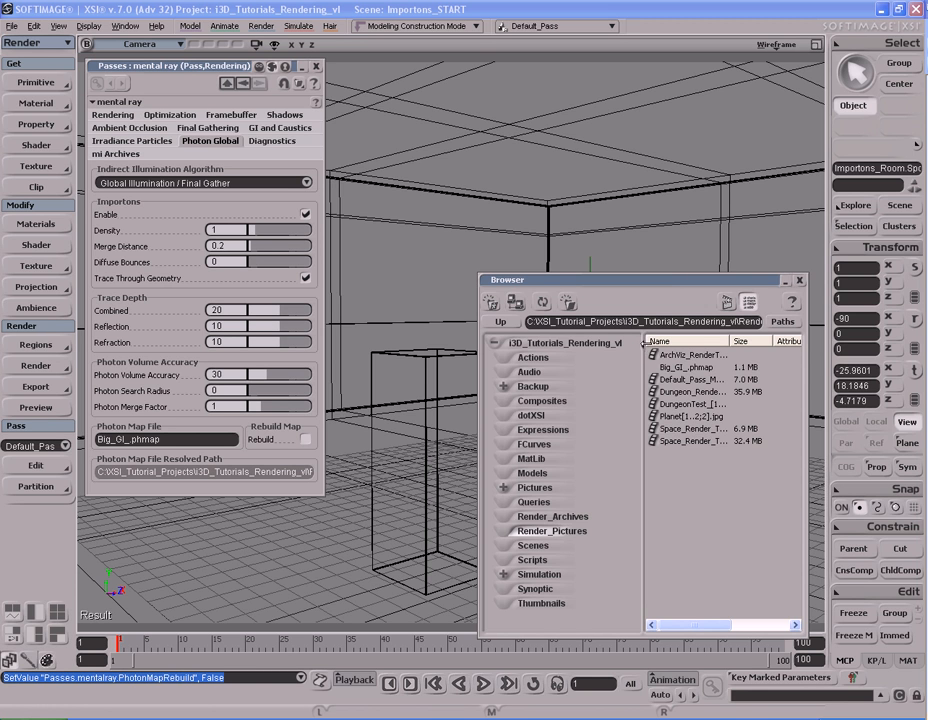
click(643, 345)
click(568, 368)
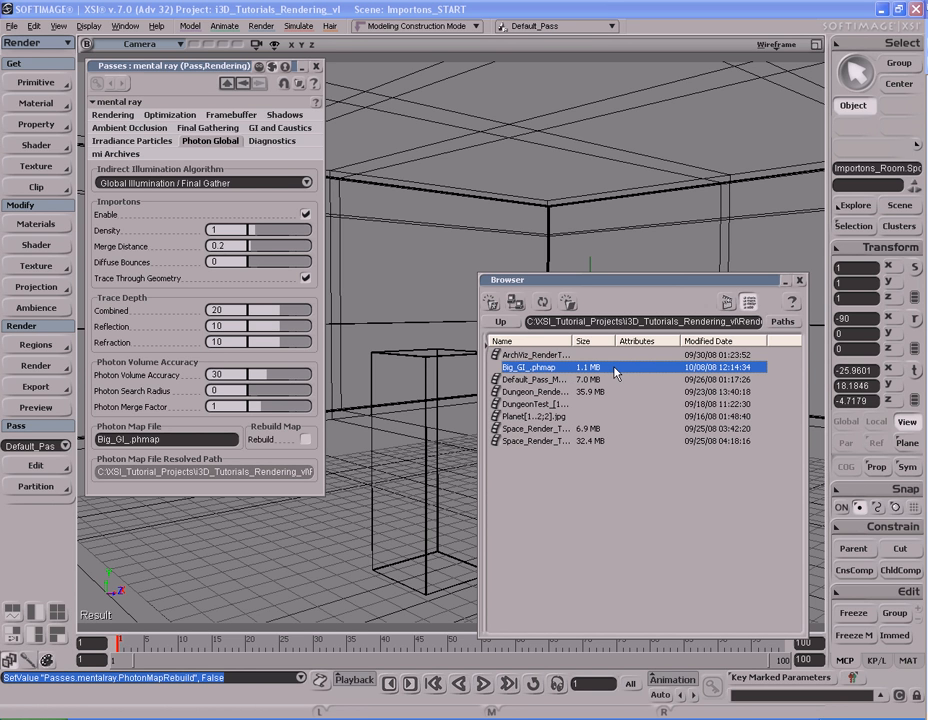
click(799, 283)
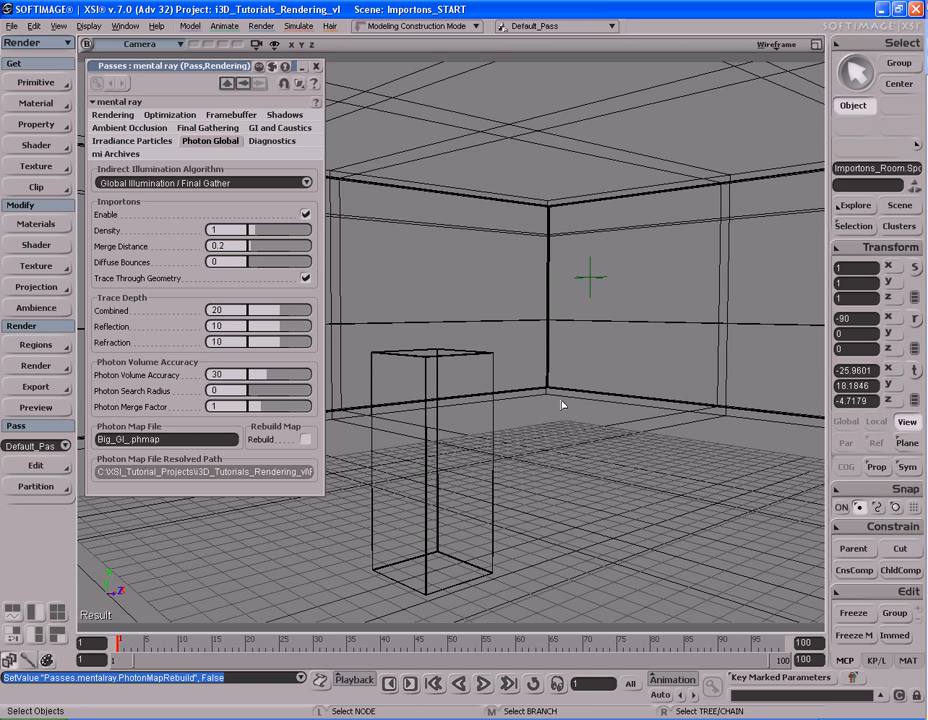
Step: Render previews from the stored importon photon map for the current view and for the corner with the window opening
key(shift+r)
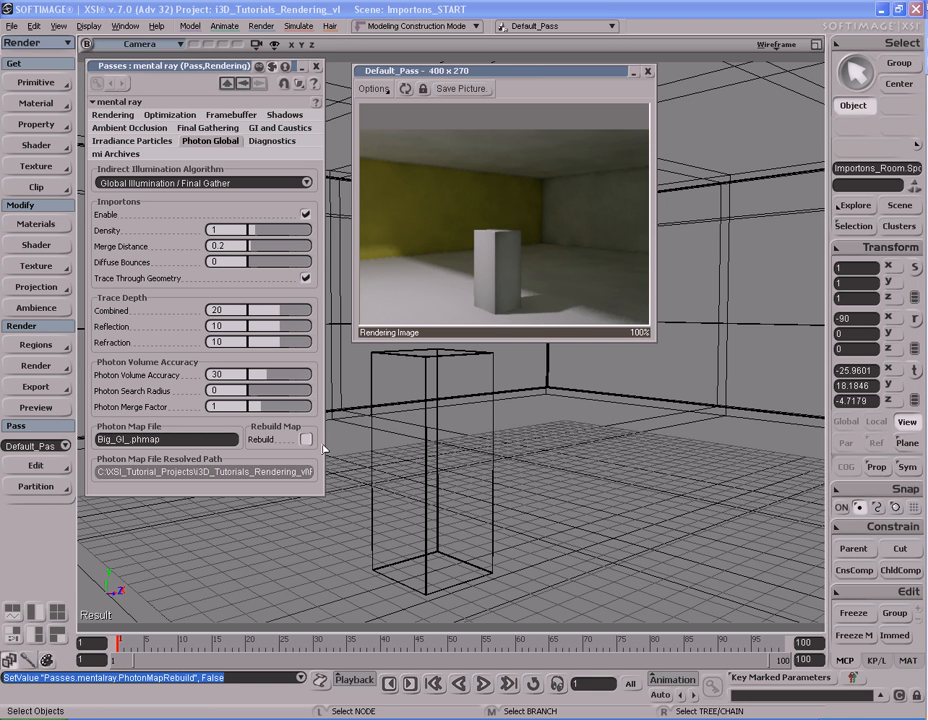
key(s)
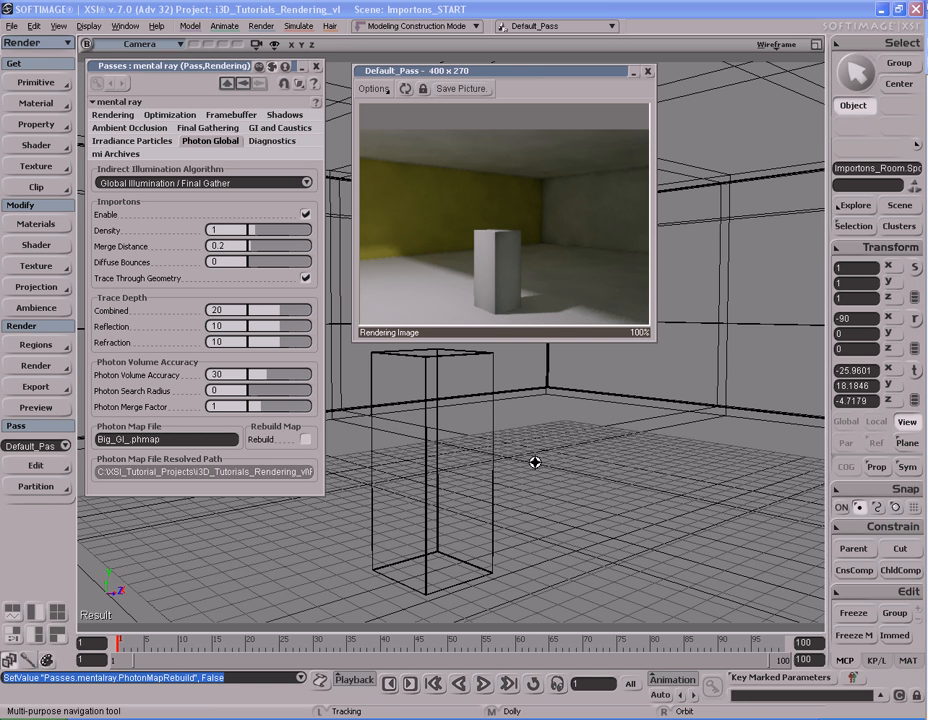
right_drag(491, 516, 588, 453)
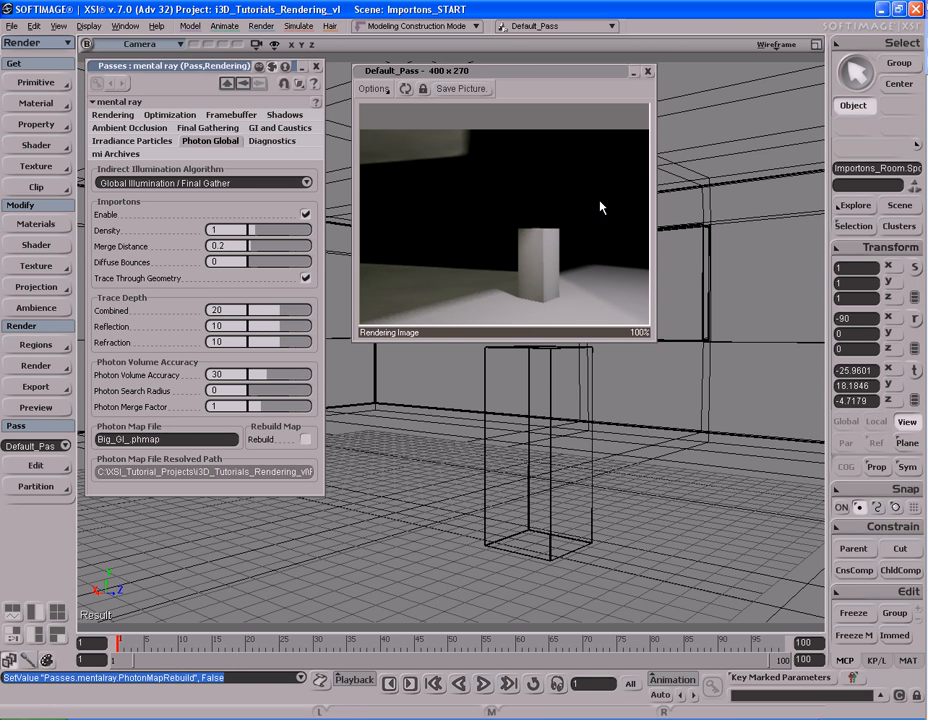
click(647, 71)
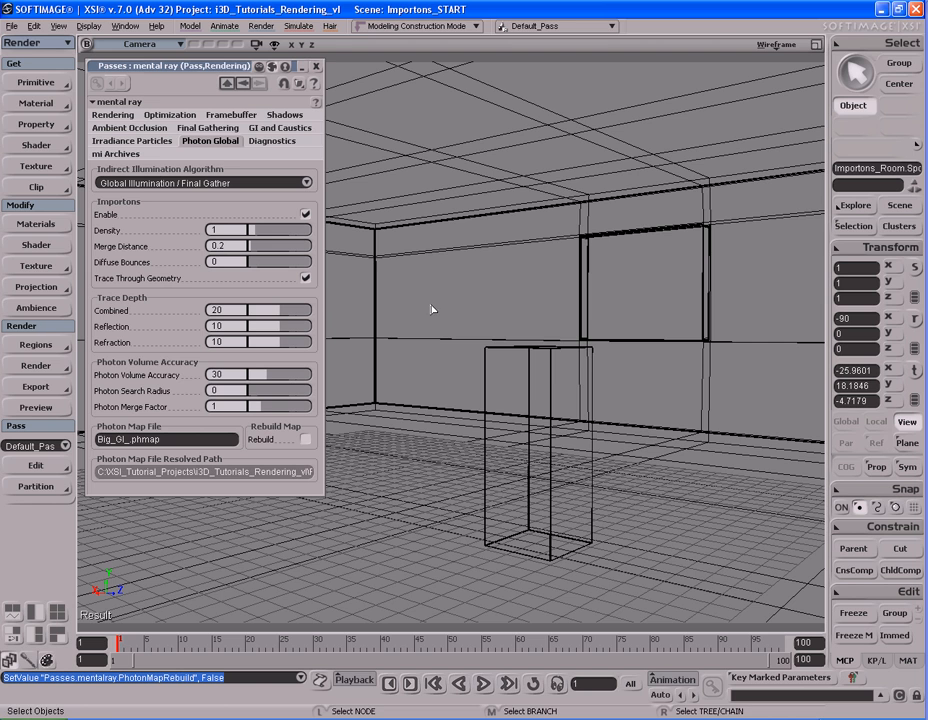
click(306, 215)
click(306, 215)
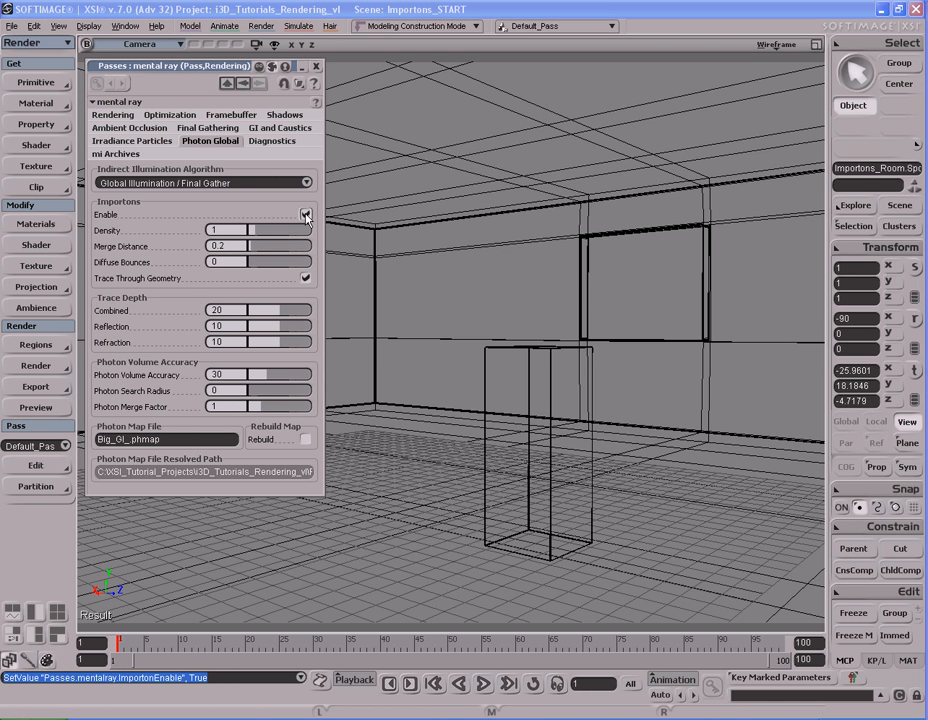
double_click(223, 230)
click(241, 231)
double_click(241, 231)
double_click(241, 231)
double_click(241, 231)
click(241, 231)
double_click(240, 231)
click(240, 231)
double_click(240, 230)
click(240, 231)
Step: Turn photon map rebuilding back on, lower the importon density to 0.05 and further to 0.025, and render the preview
click(307, 440)
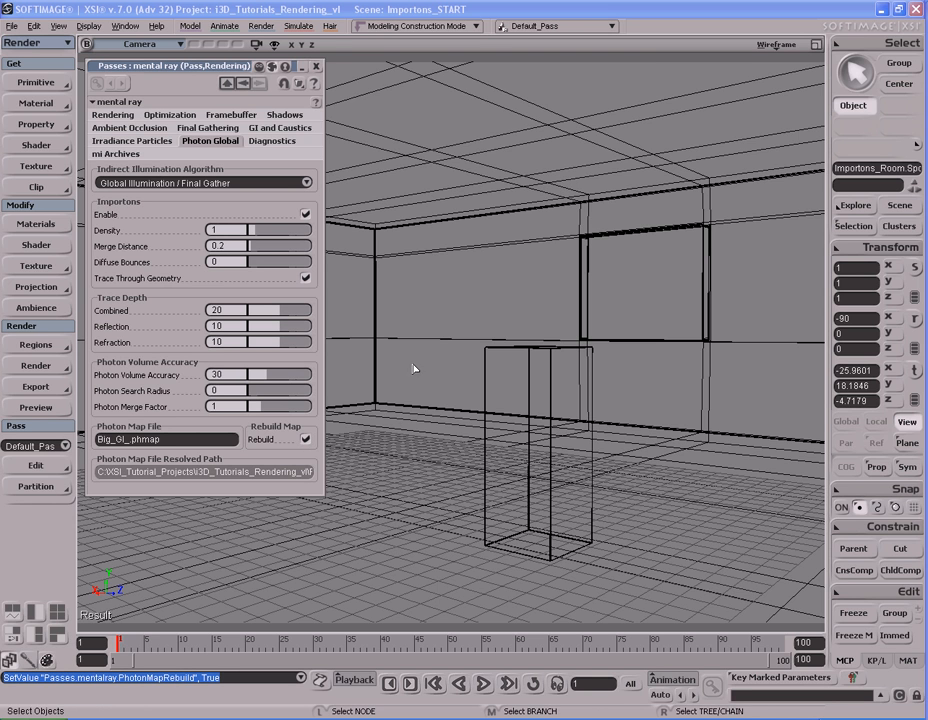
key(shift+r)
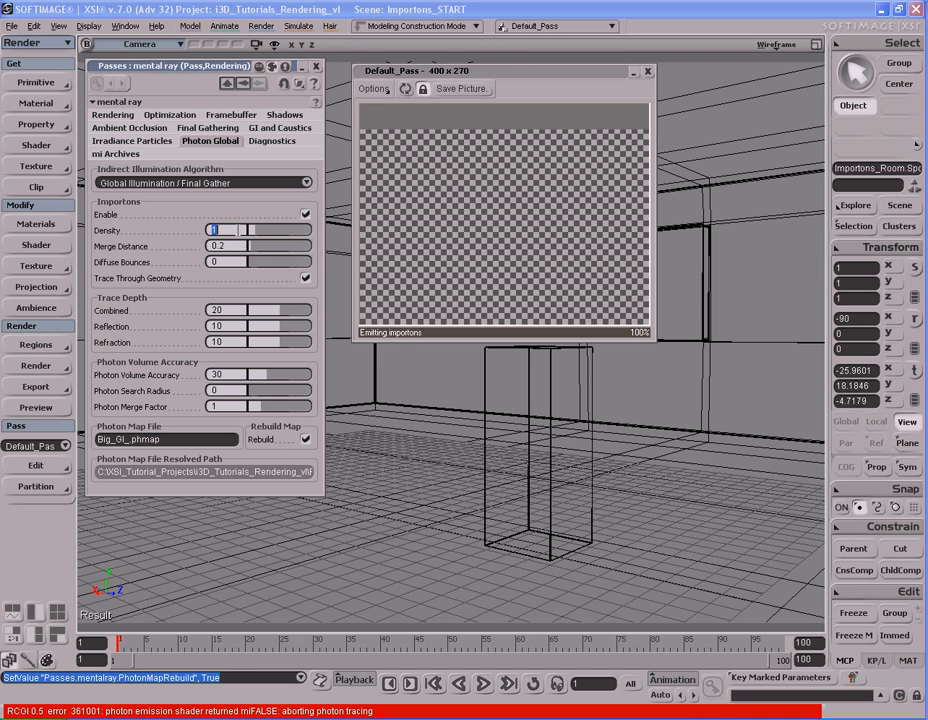
click(232, 230)
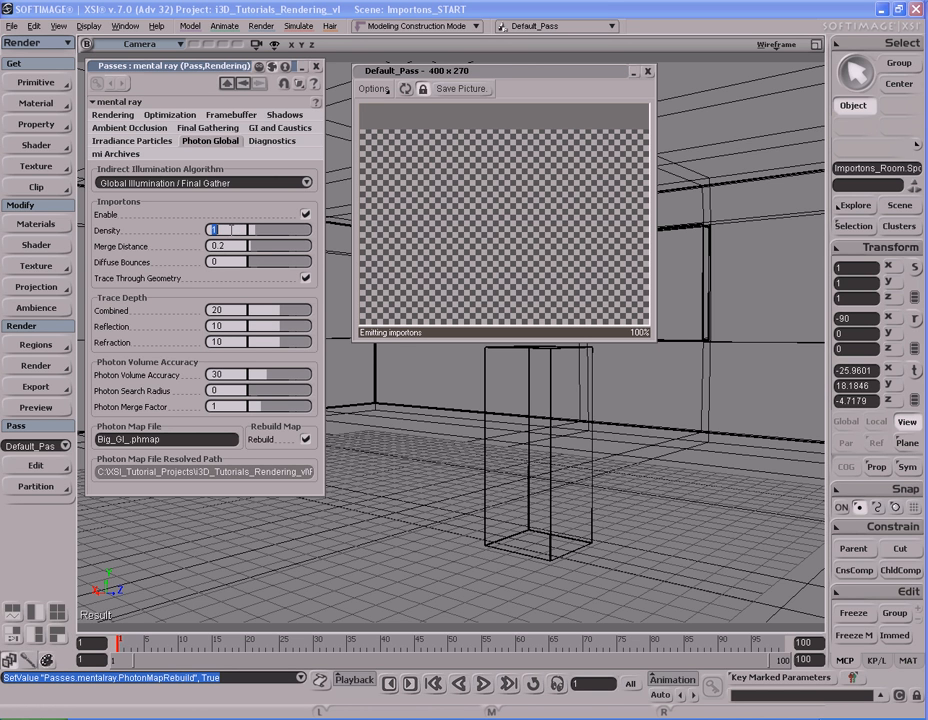
key(BackSpace)
text(0.05)
key(Return)
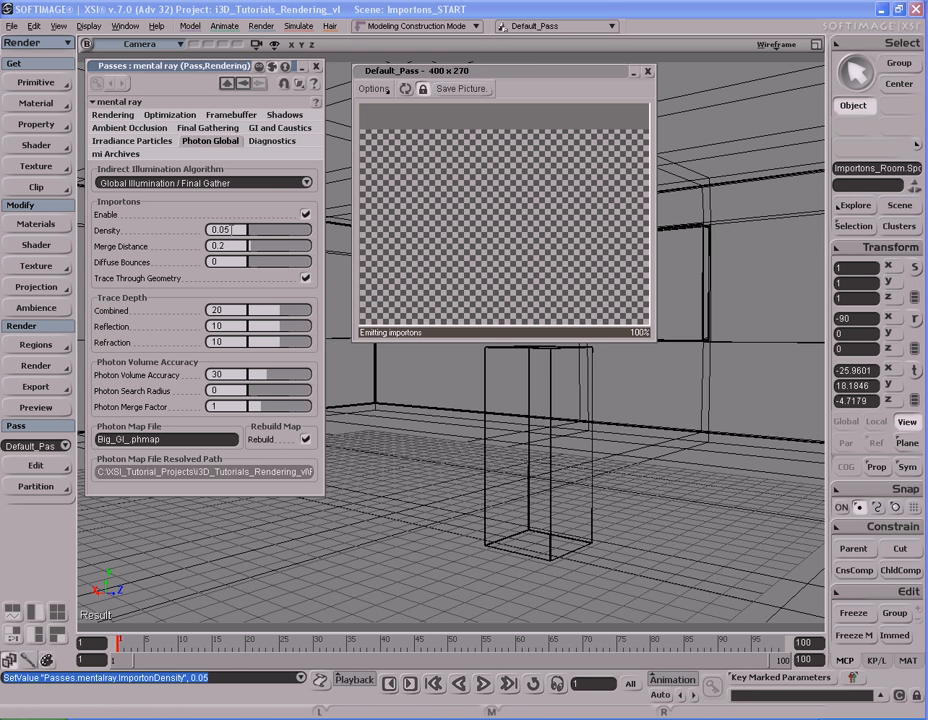
key(Return)
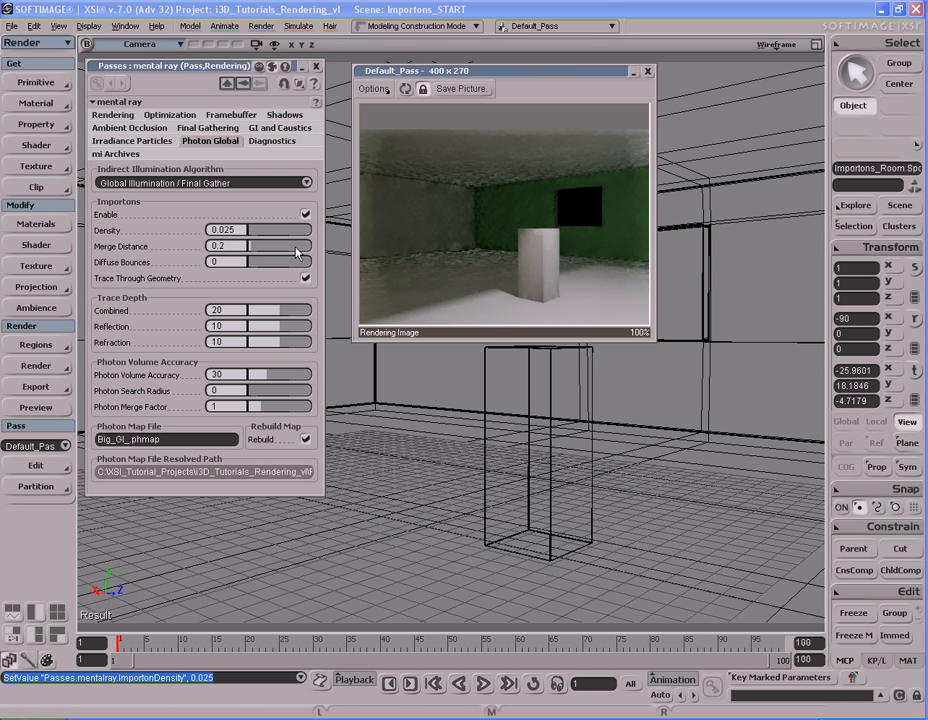
Step: Set the importon density back to 1 and refresh the preview render
click(221, 229)
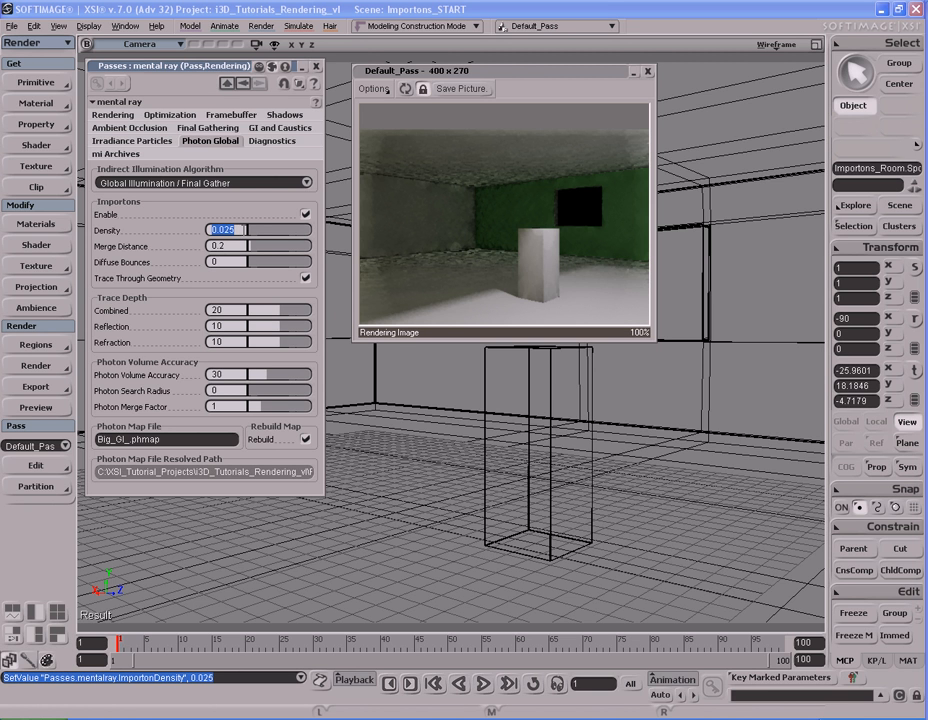
text(1)
key(Return)
click(406, 90)
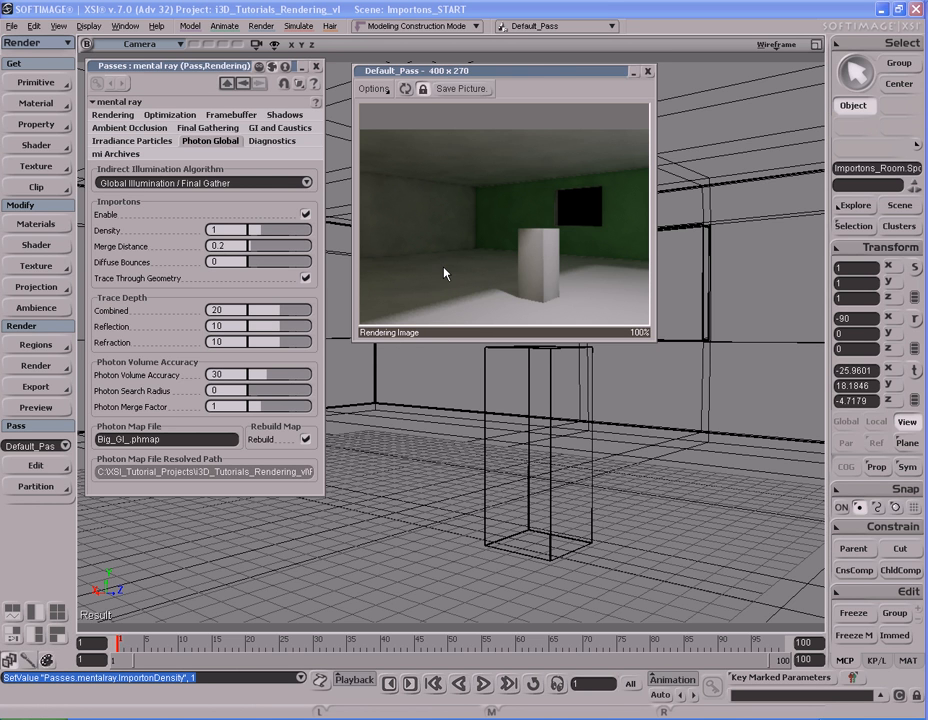
Step: Review the Global Illumination accuracy and photon search radius, and return to the importon density setting
click(242, 229)
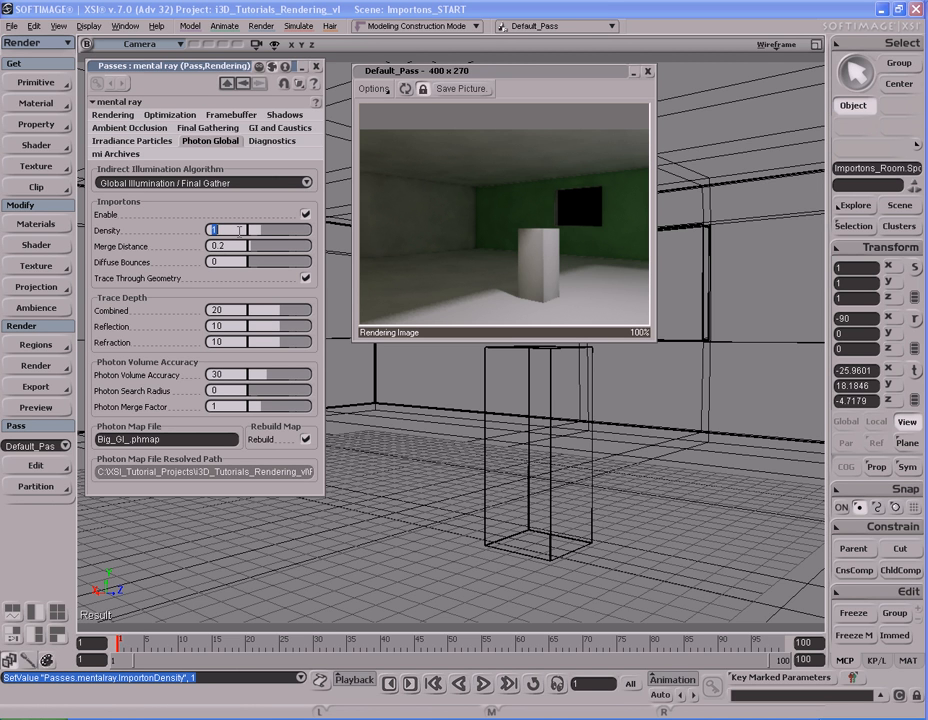
click(280, 128)
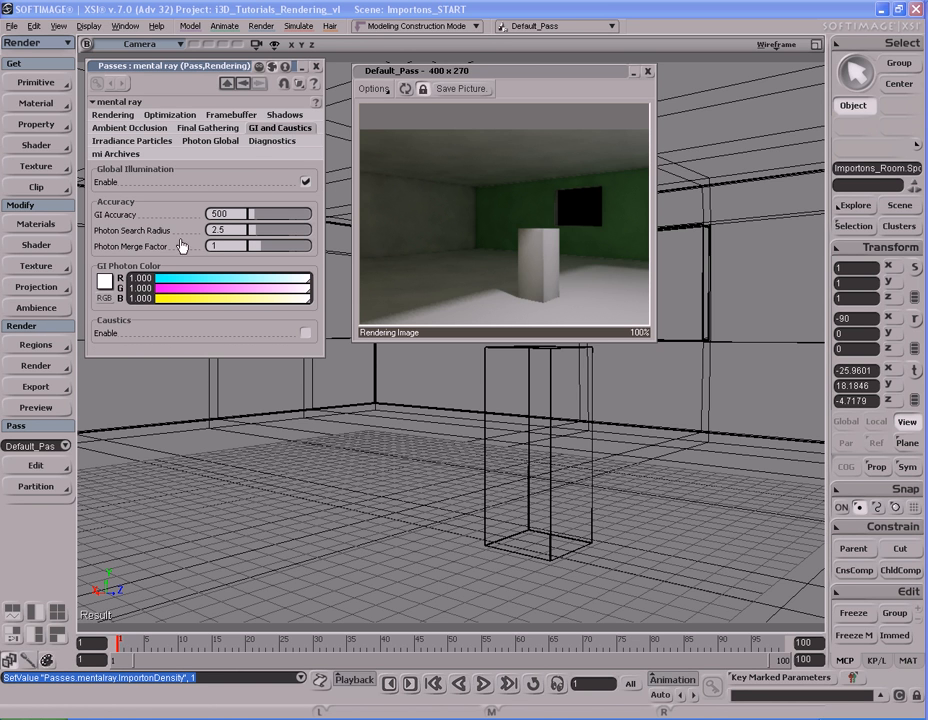
click(241, 214)
click(241, 230)
click(222, 140)
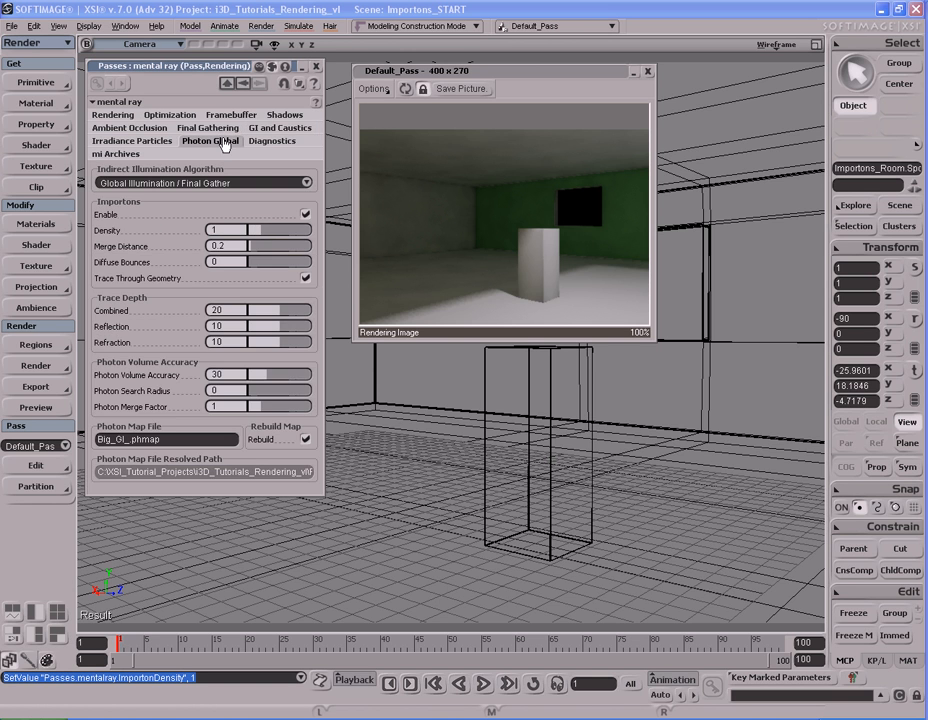
click(230, 227)
Step: Set the importon merge distance to 0 and refresh the preview render
click(243, 245)
key(Return)
click(240, 245)
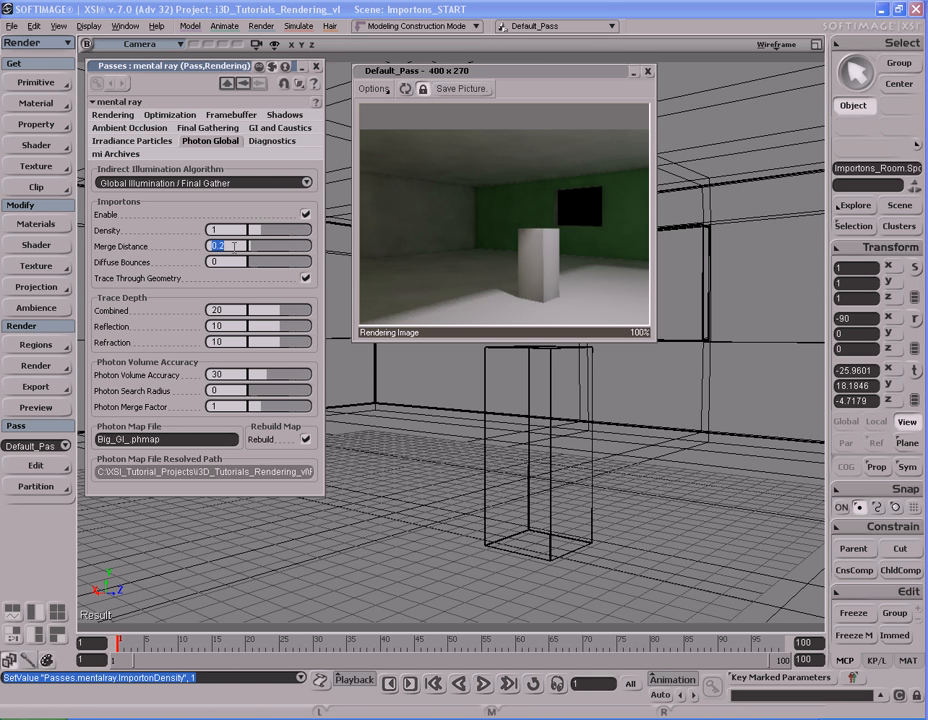
text(0)
key(Return)
click(405, 90)
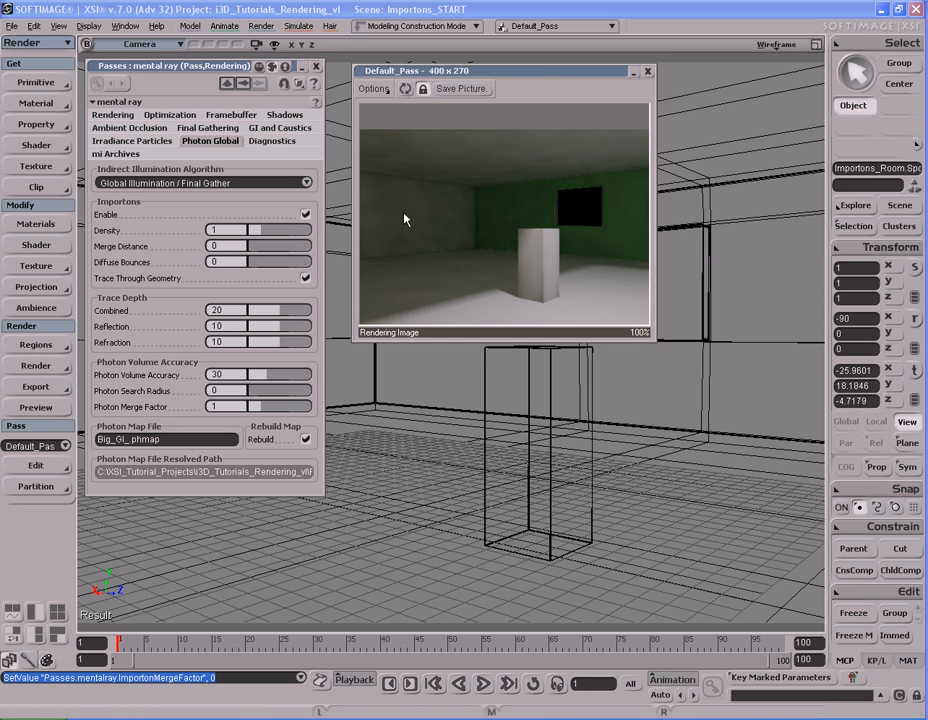
Step: Compare the importon merge distance setting with the photon merge factor in the Global Illumination accuracy settings
click(236, 246)
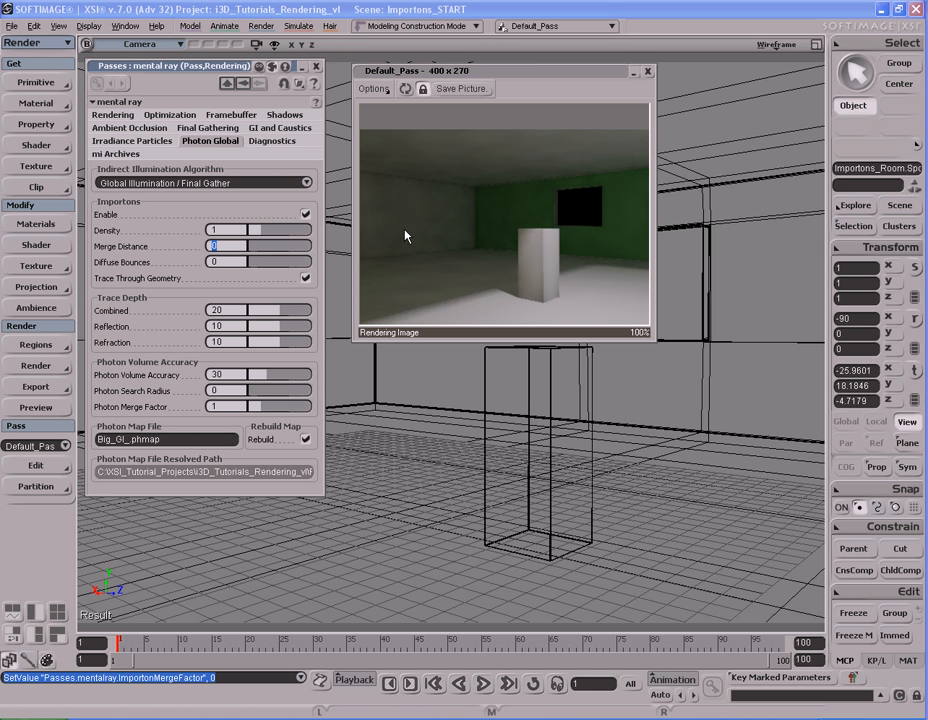
click(265, 130)
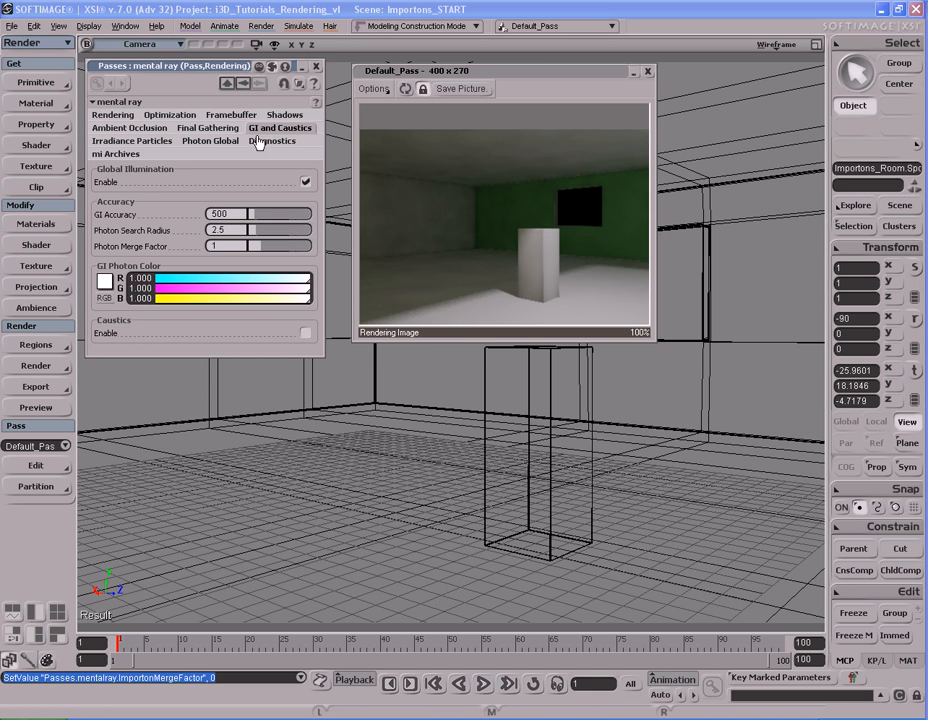
click(241, 246)
click(210, 140)
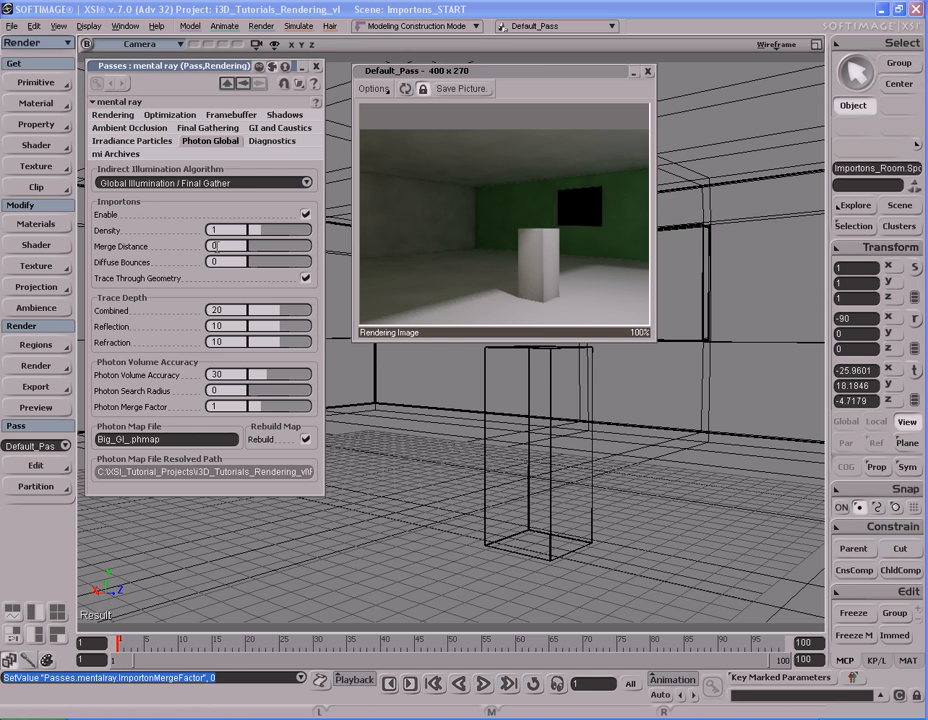
click(271, 126)
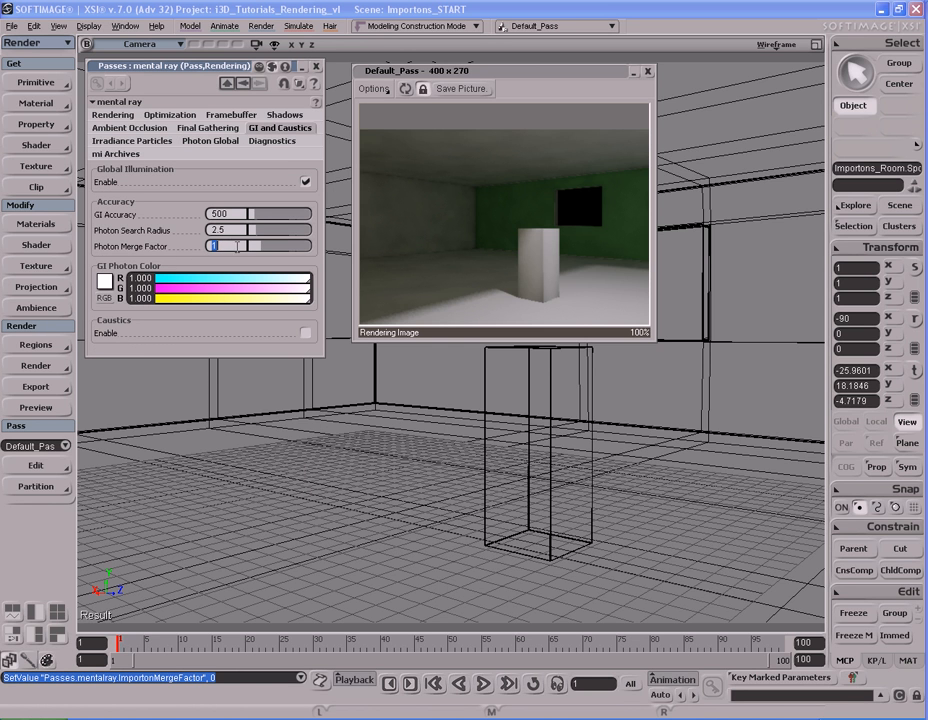
click(226, 141)
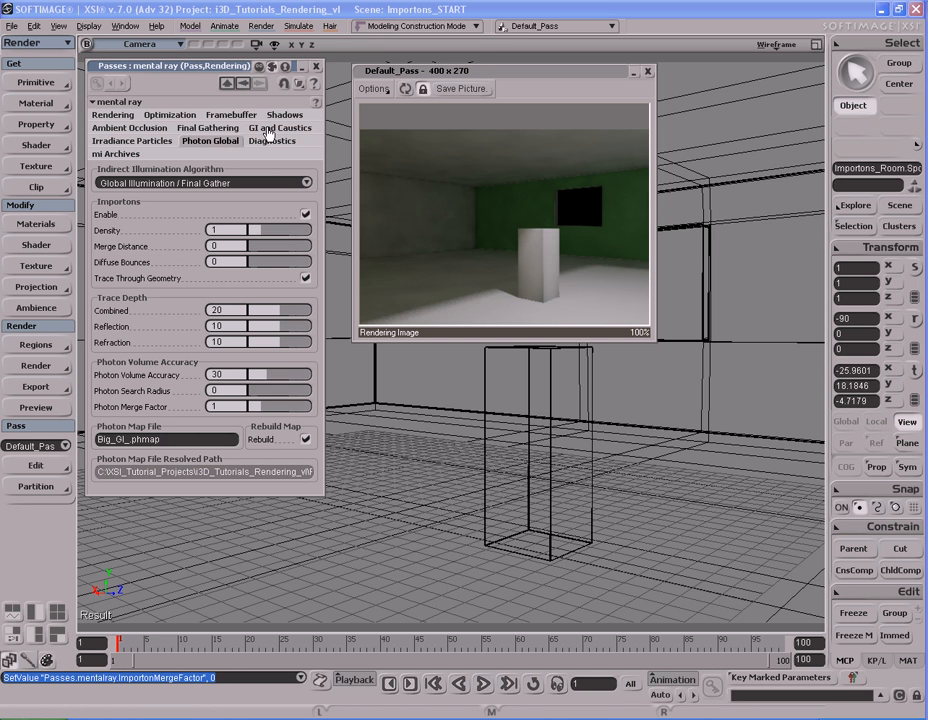
Step: Set the Global Illumination photon merge factor to 0, and raise it to 0.172
click(266, 129)
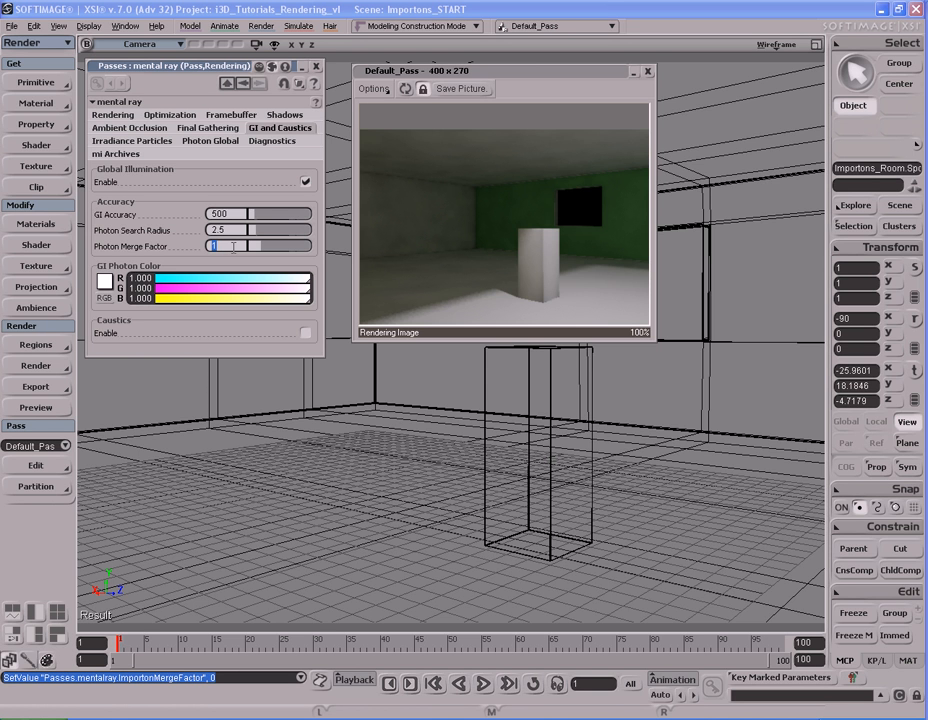
text(0)
key(Return)
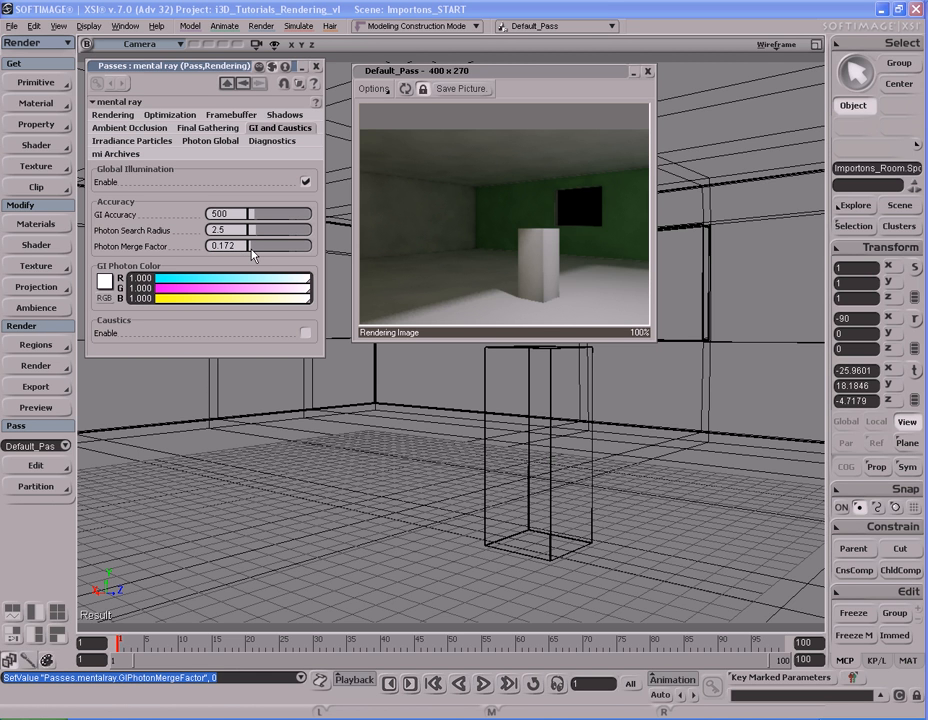
key(Return)
Step: Raise the importon merge distance to 3.621
click(218, 143)
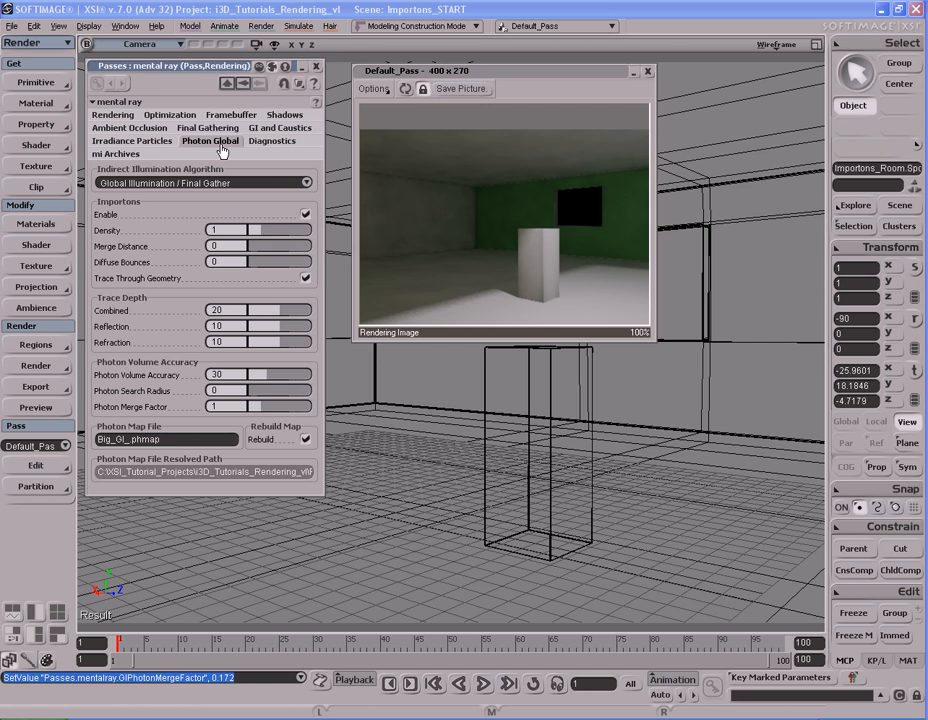
click(237, 246)
drag(266, 253, 296, 251)
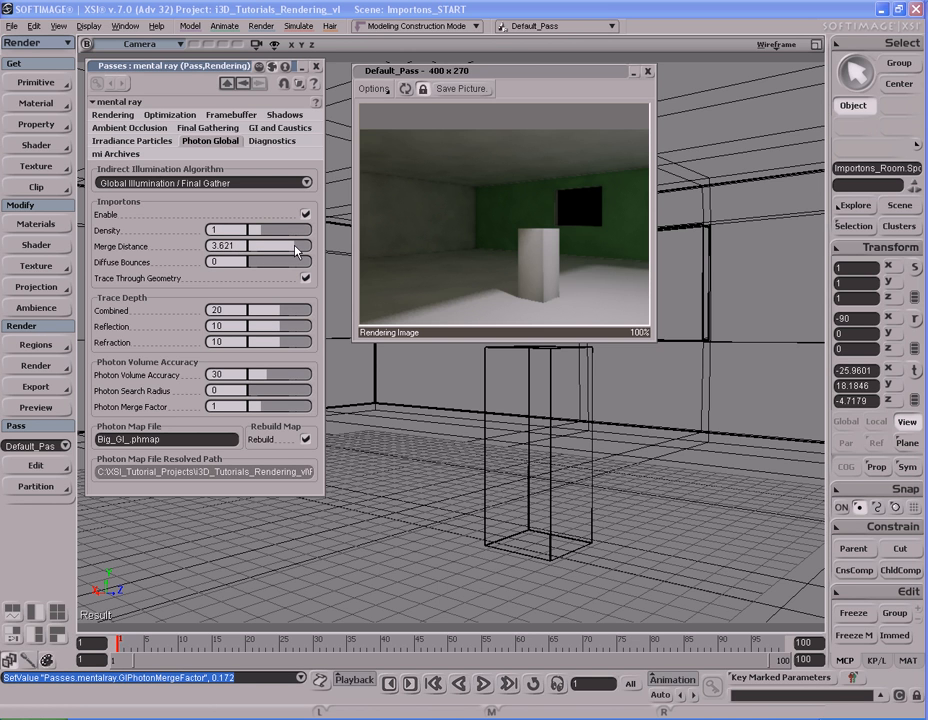
Step: Set the Global Illumination photon merge factor back to 1
click(277, 129)
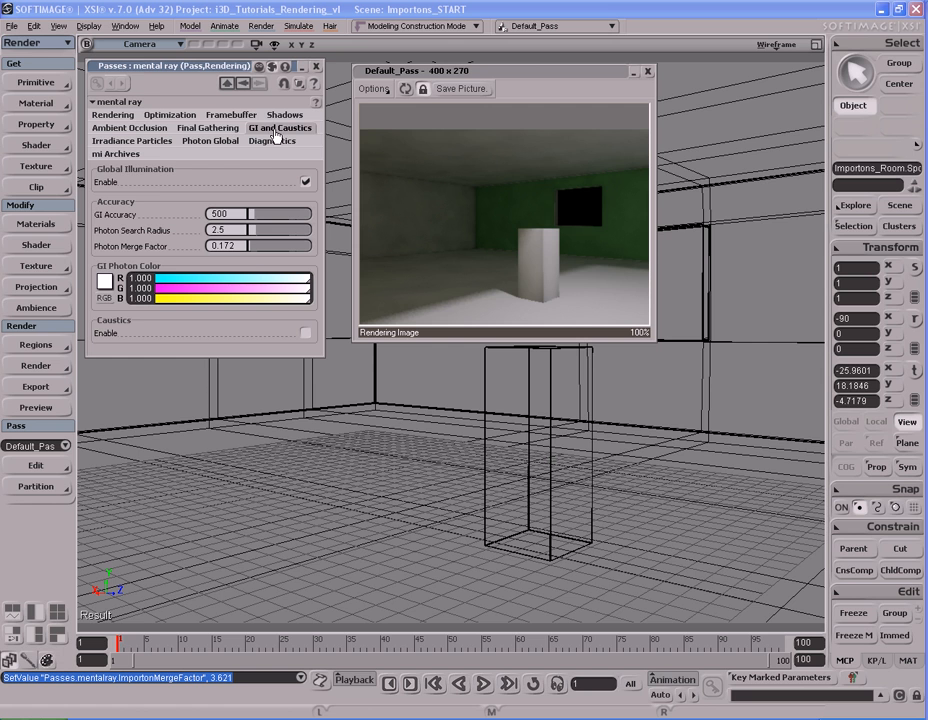
click(236, 246)
click(239, 246)
double_click(242, 246)
text(1)
key(Return)
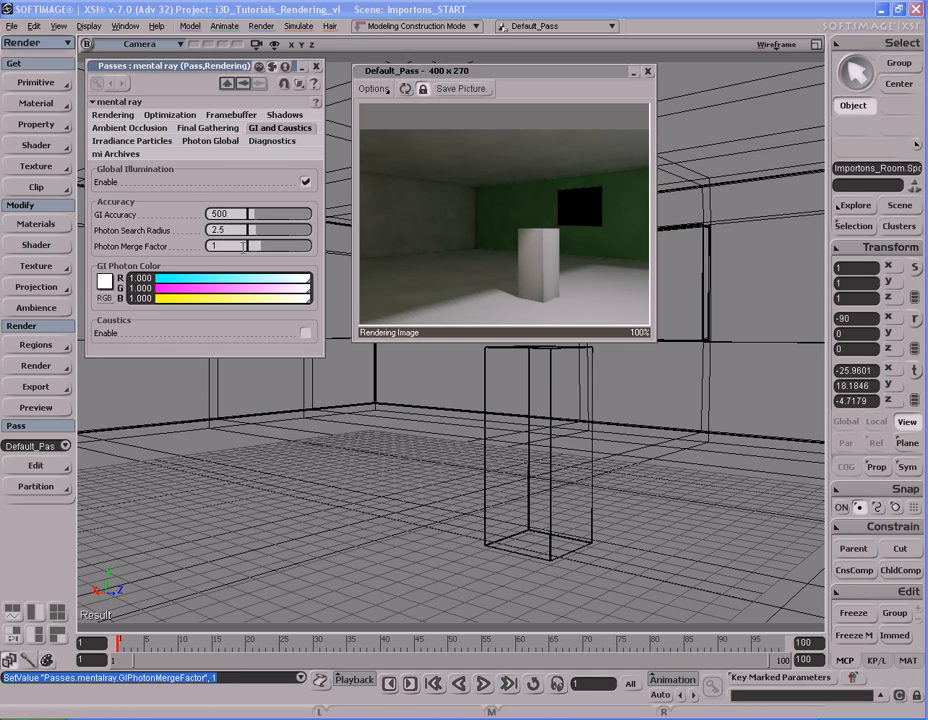
Step: Raise the importon merge distance to 5 and undo the change
click(211, 141)
drag(291, 262, 307, 247)
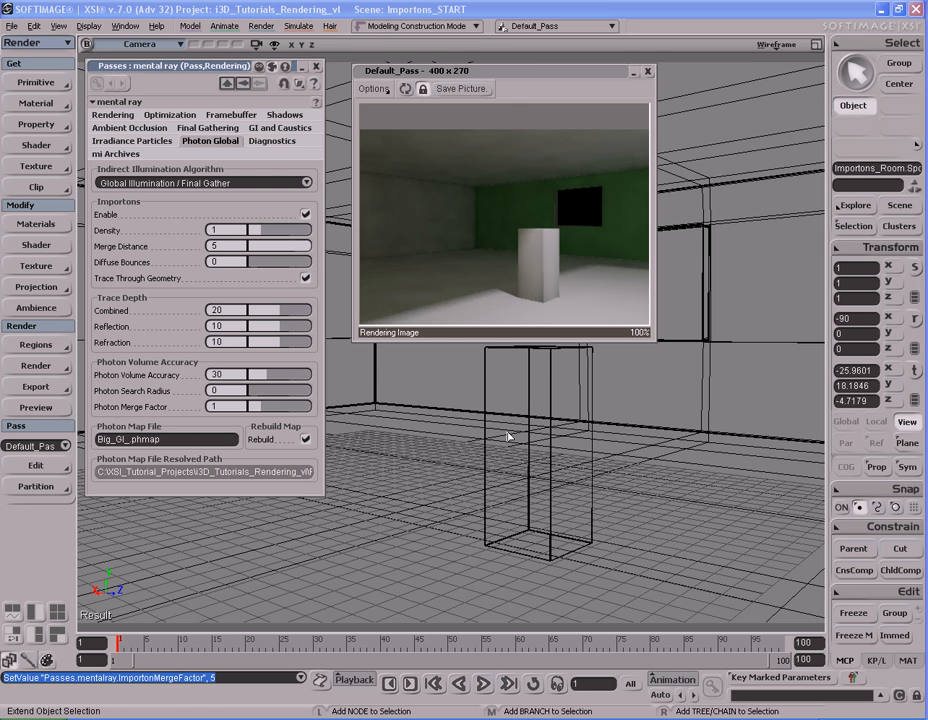
key(shift+r)
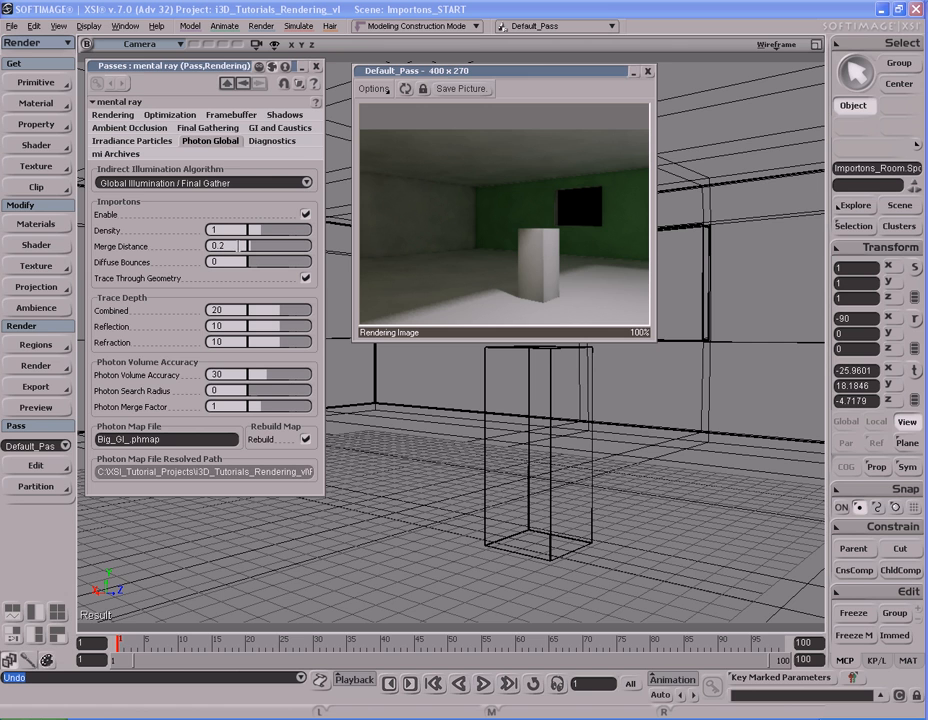
Step: Set the importon merge distance to 2.356 and refresh the preview render
click(235, 246)
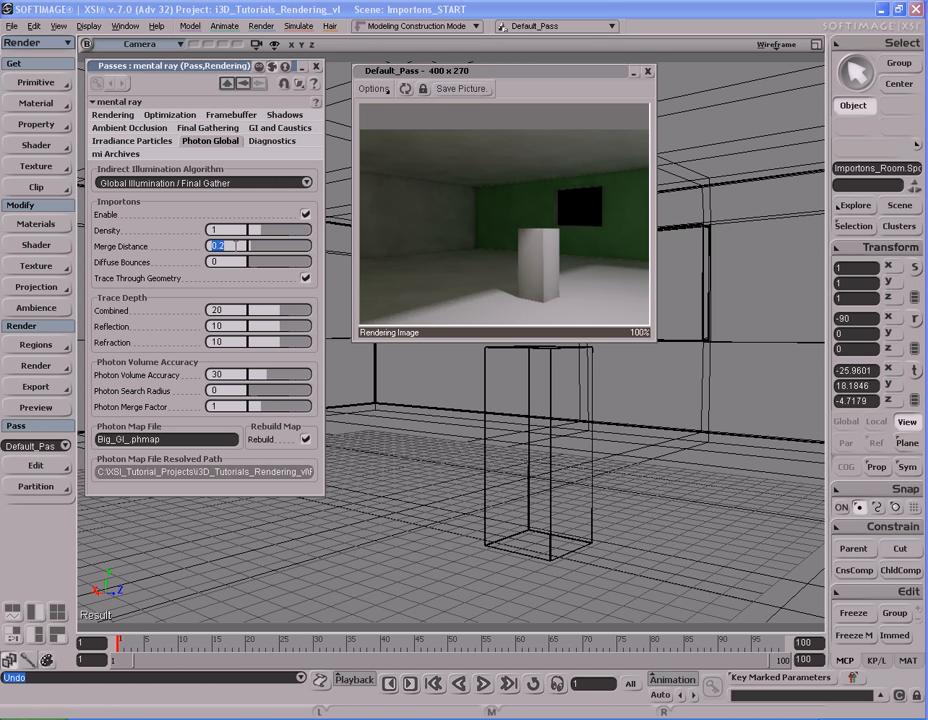
click(236, 246)
click(278, 247)
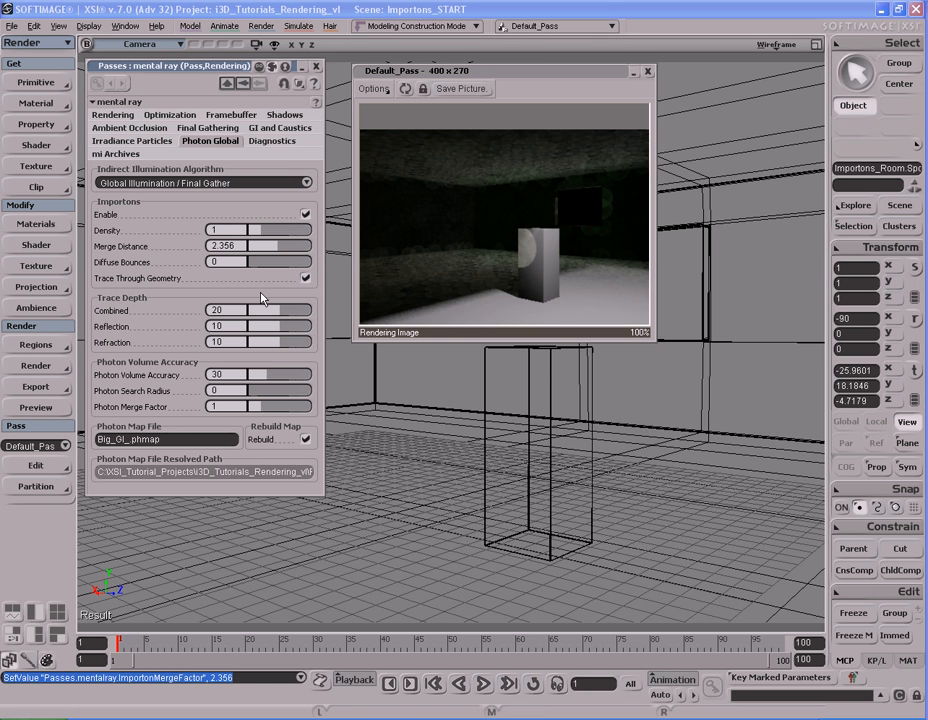
Step: Set the importon merge distance to 0.2 and refresh the preview render
click(241, 246)
click(243, 246)
double_click(240, 245)
click(243, 245)
double_click(240, 246)
text(0.2)
key(Return)
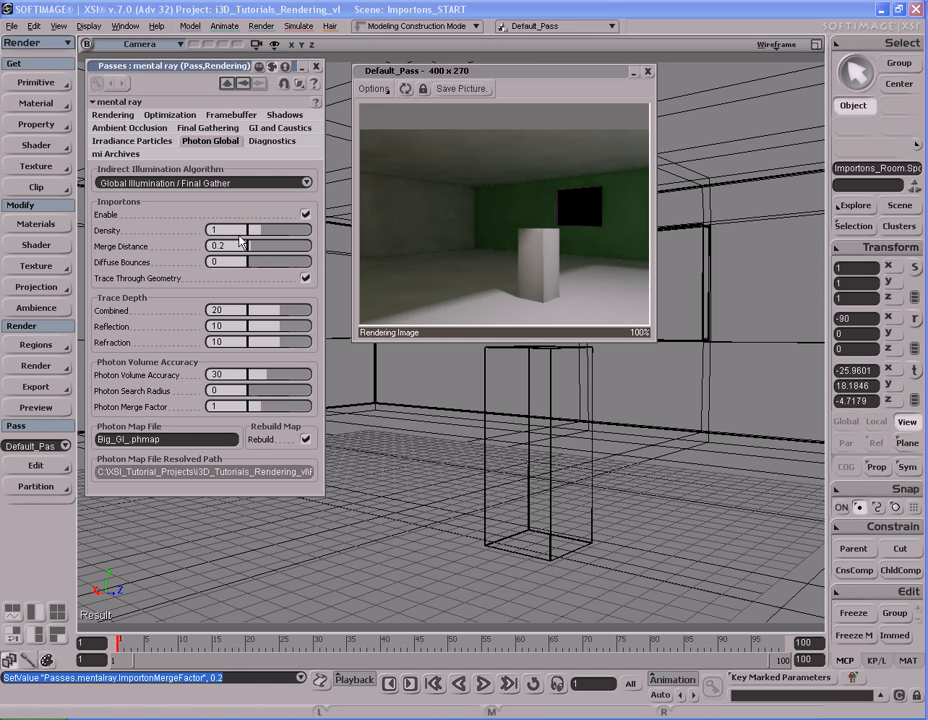
Step: Set the importon diffuse bounces to 0 and lock the current preview render
double_click(236, 261)
text(0)
click(424, 90)
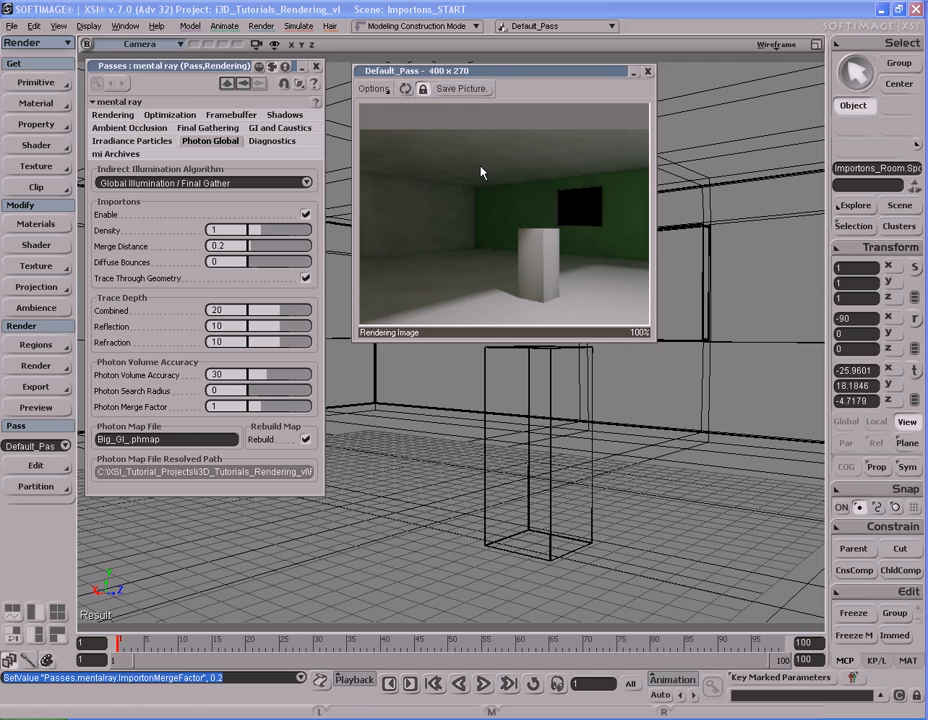
Step: Store the current camera view in the first view memory and collapse the locked preview render
mouse_move(200, 66)
mouse_down()
mouse_move(213, 99)
mouse_move(202, 88)
mouse_up()
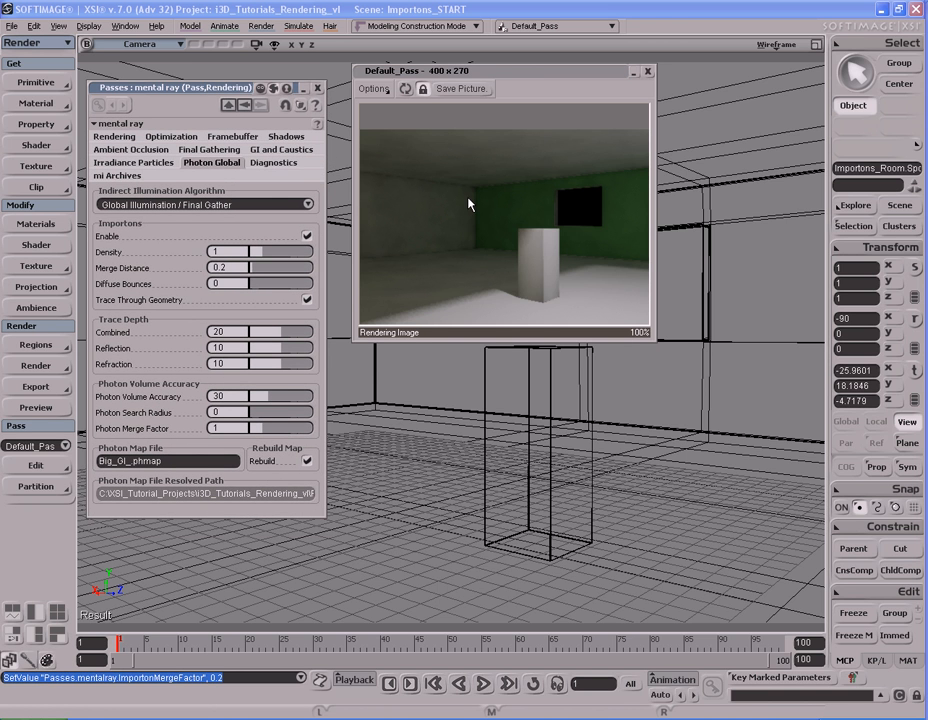
middle_click(197, 45)
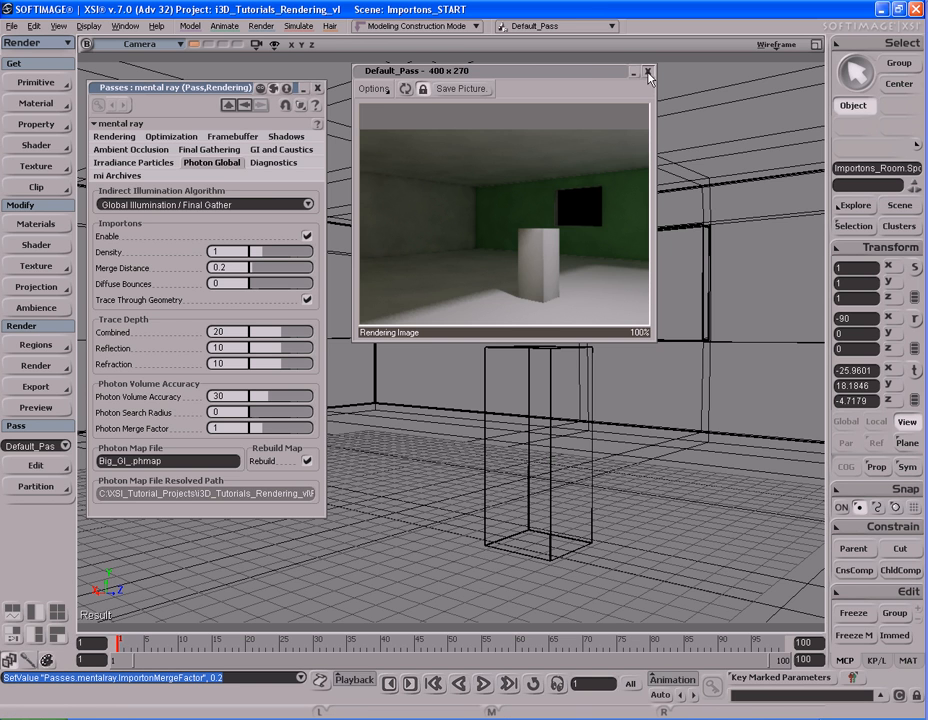
double_click(592, 72)
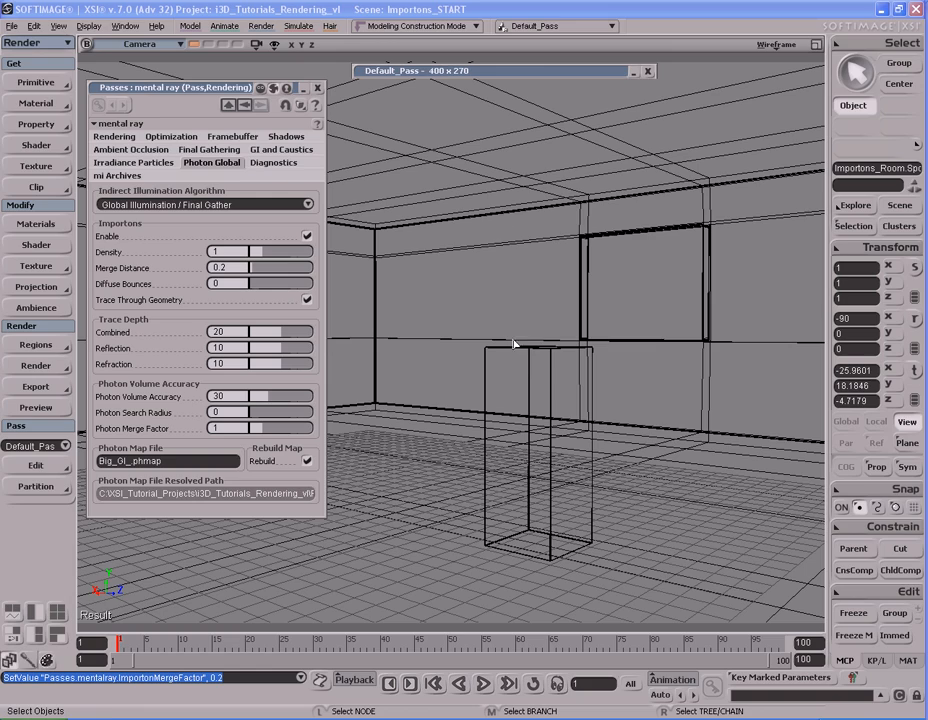
Step: Orbit the camera towards the yellow wall, render a separate preview of that angle, and close it after inspection
key(s)
right_drag(611, 304, 430, 303)
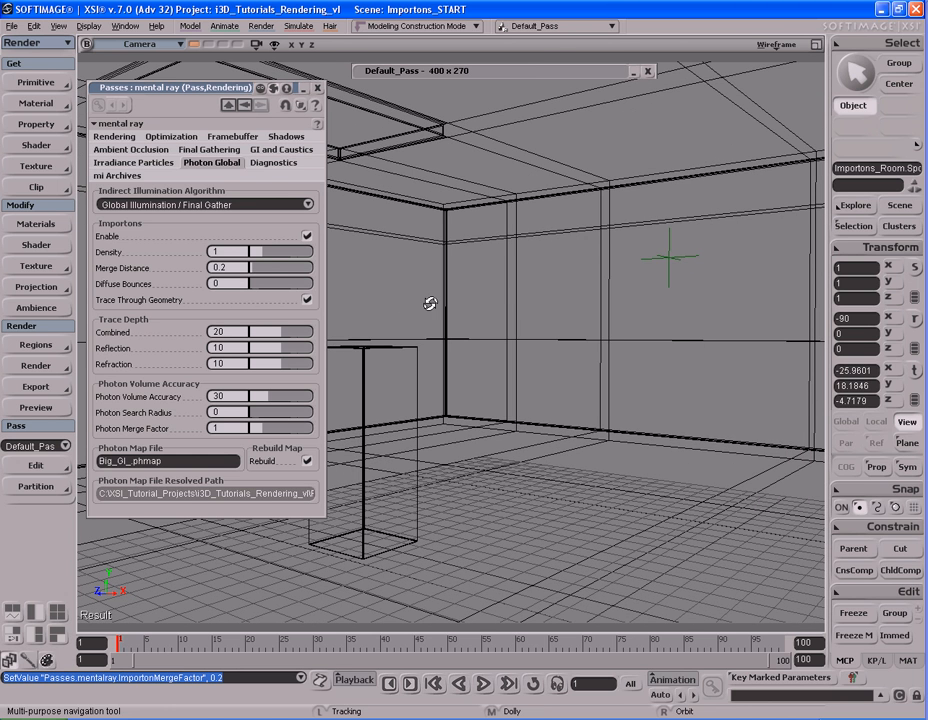
key(space)
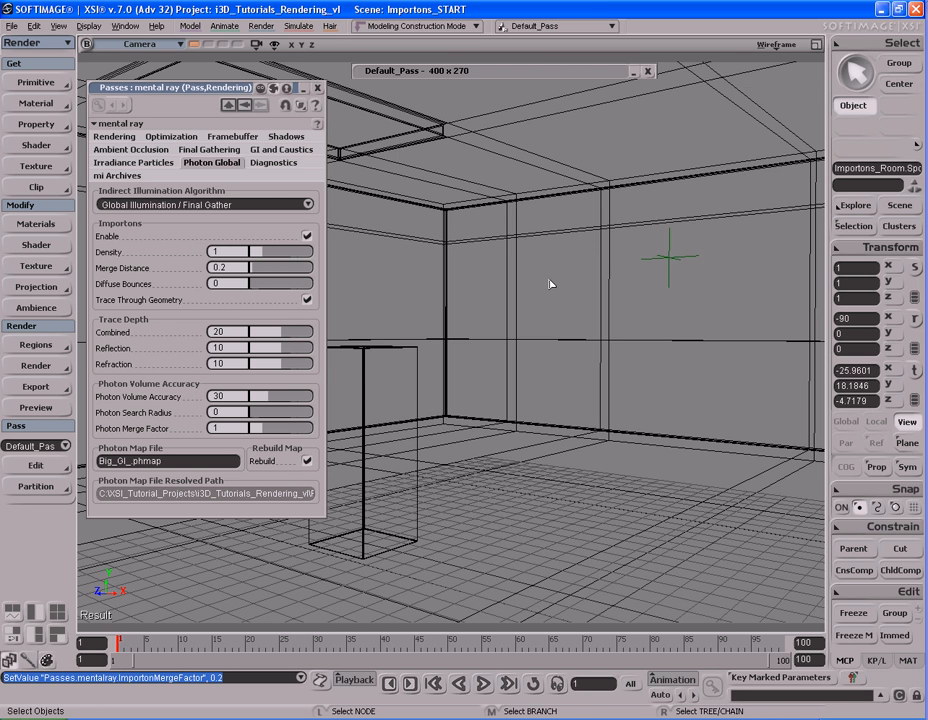
key(shift+r)
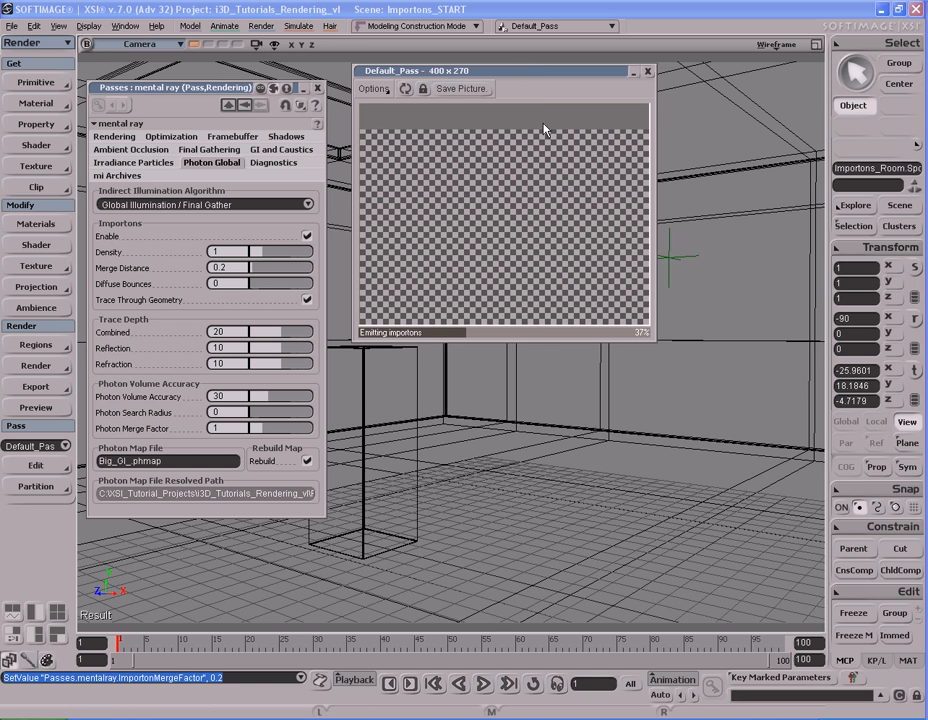
drag(540, 72, 547, 169)
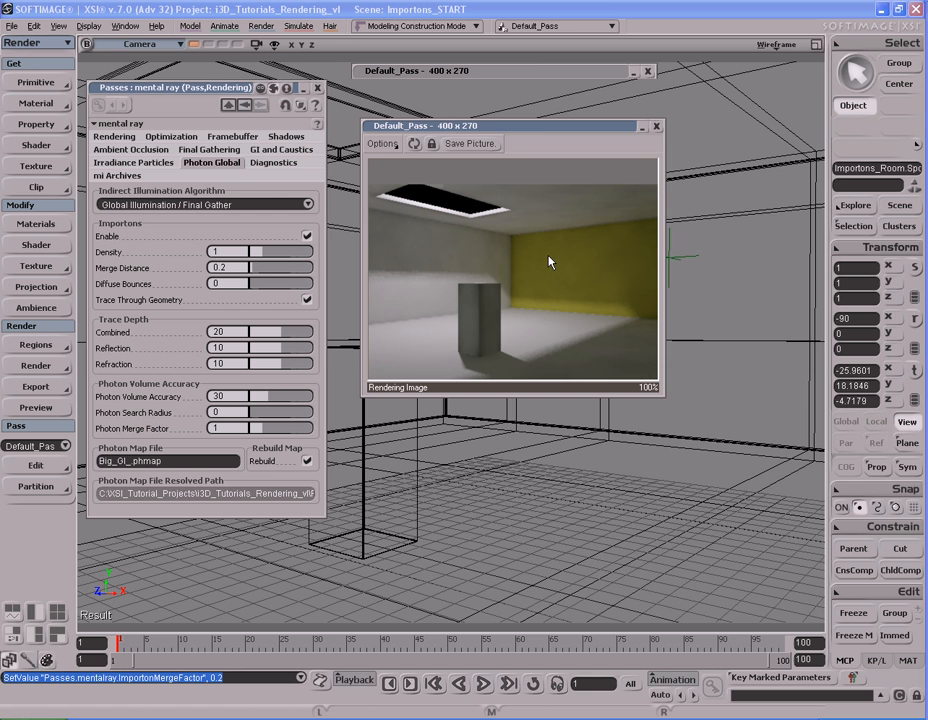
click(656, 126)
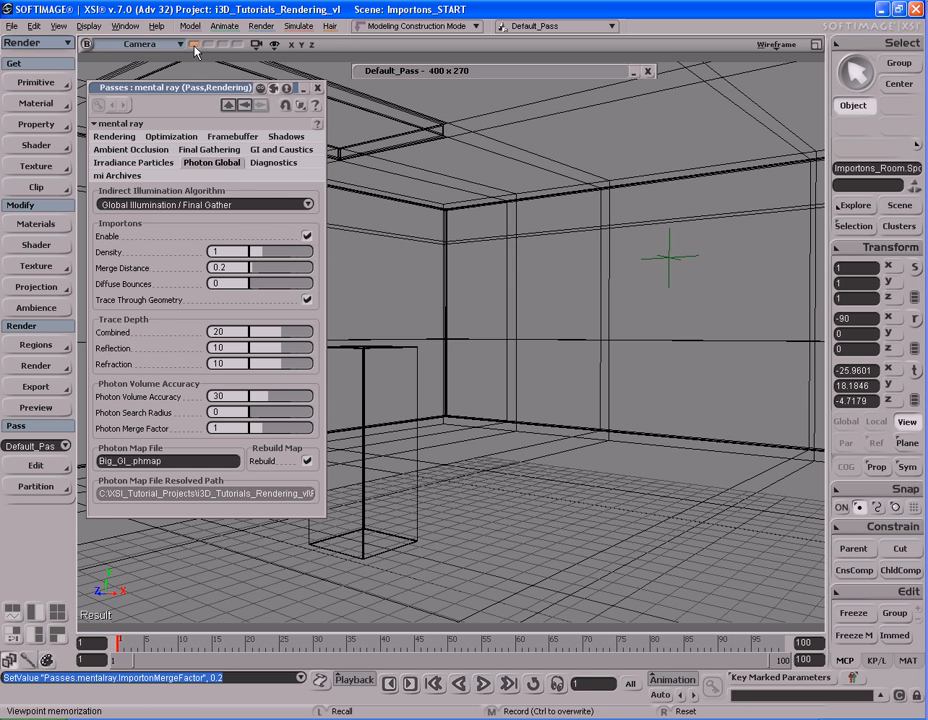
Step: Recall the first stored camera view and refresh the expanded original preview render
click(195, 47)
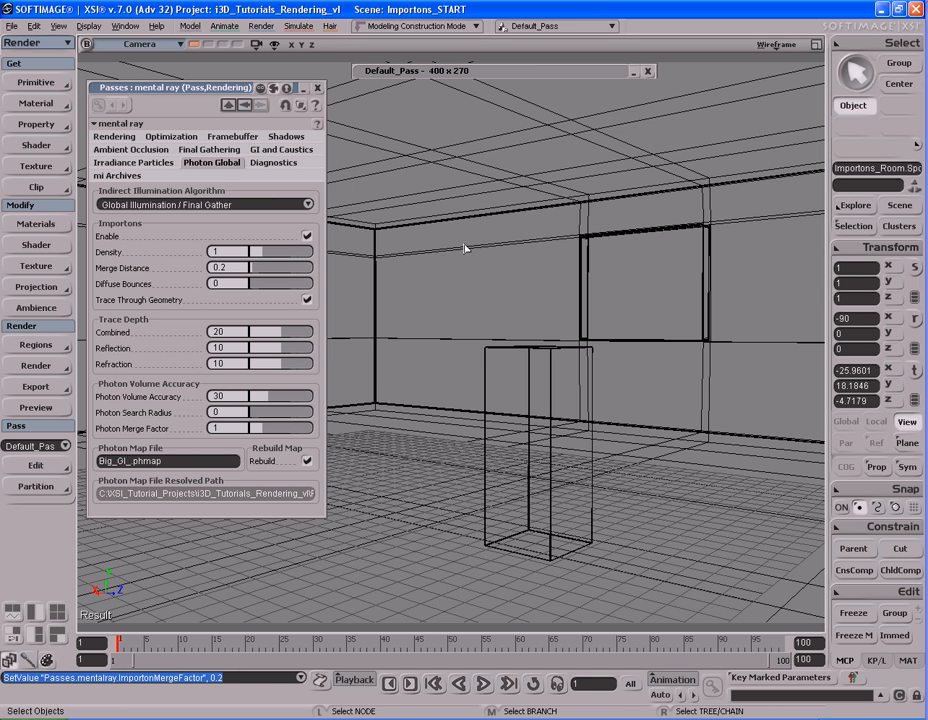
double_click(502, 73)
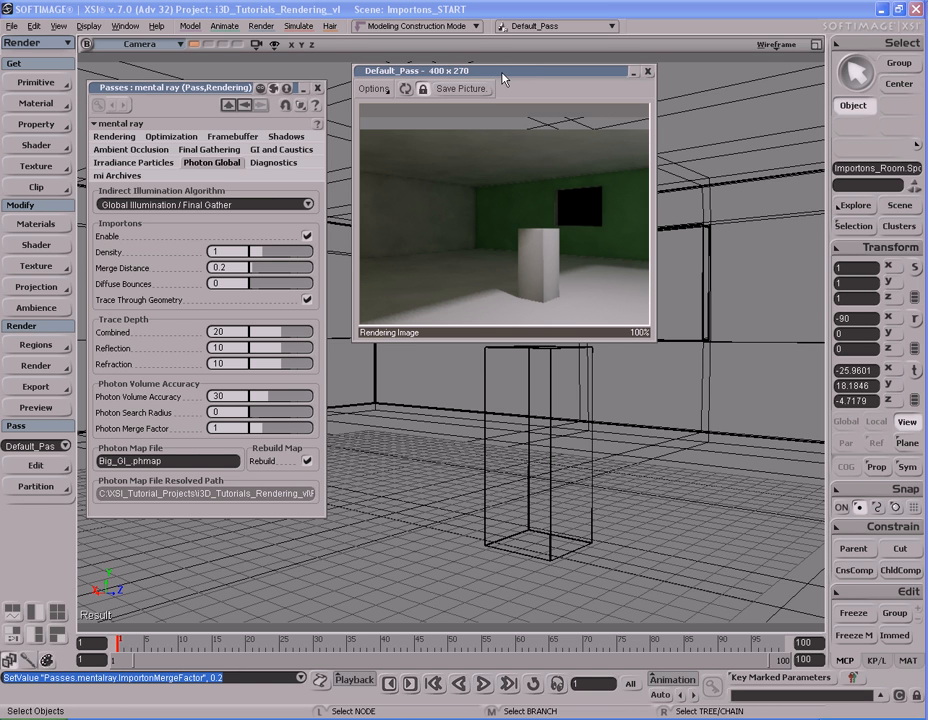
click(406, 89)
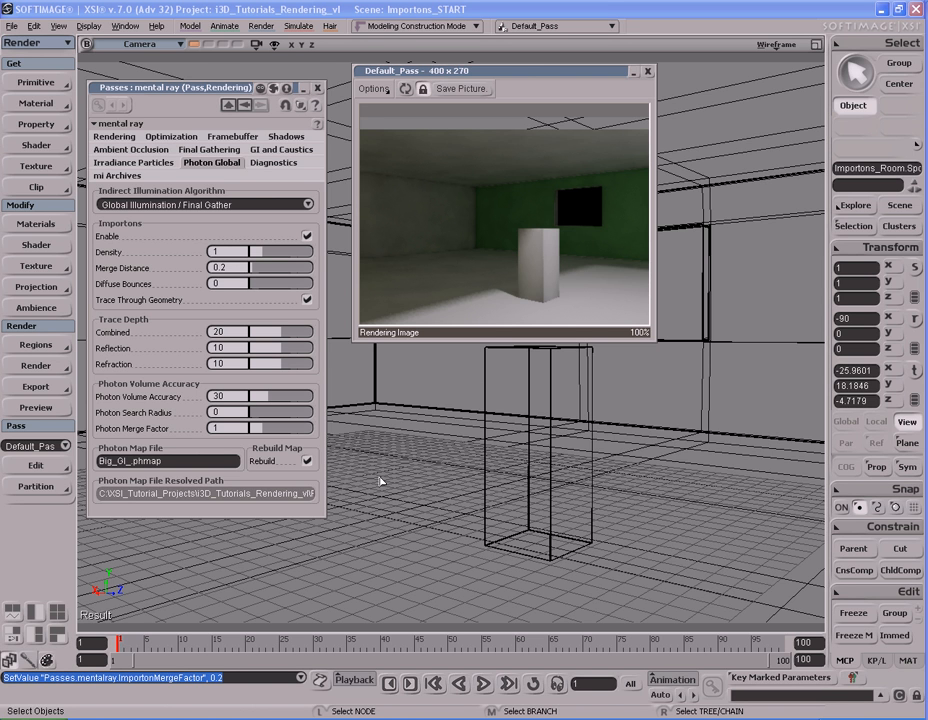
Step: Turn off photon map rebuilding and render a separate preview with the camera orbited towards the yellow wall
click(308, 462)
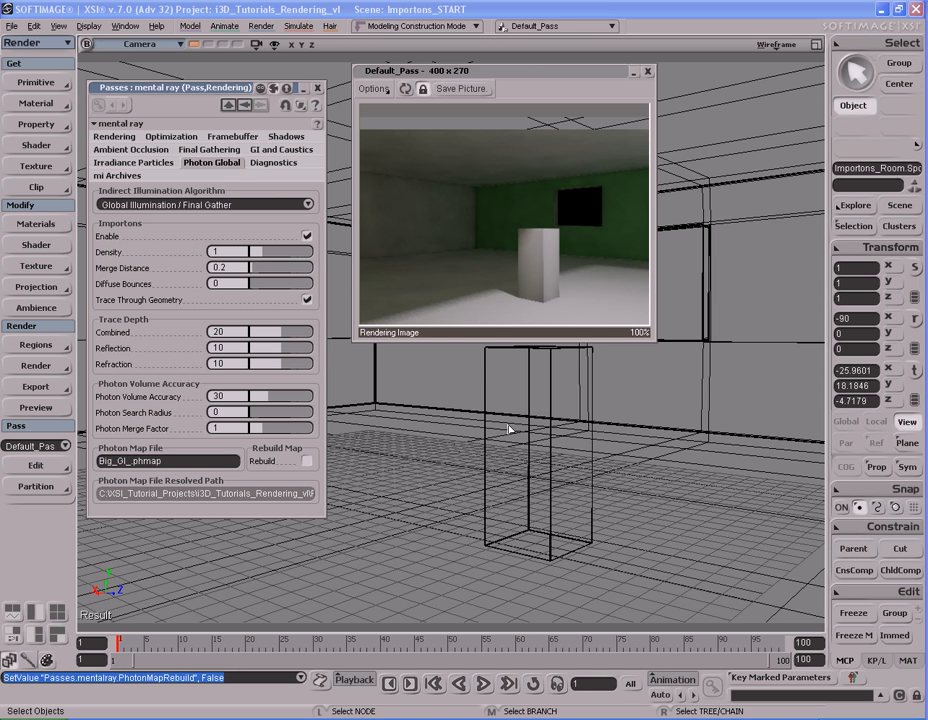
key(s)
right_drag(588, 420, 397, 421)
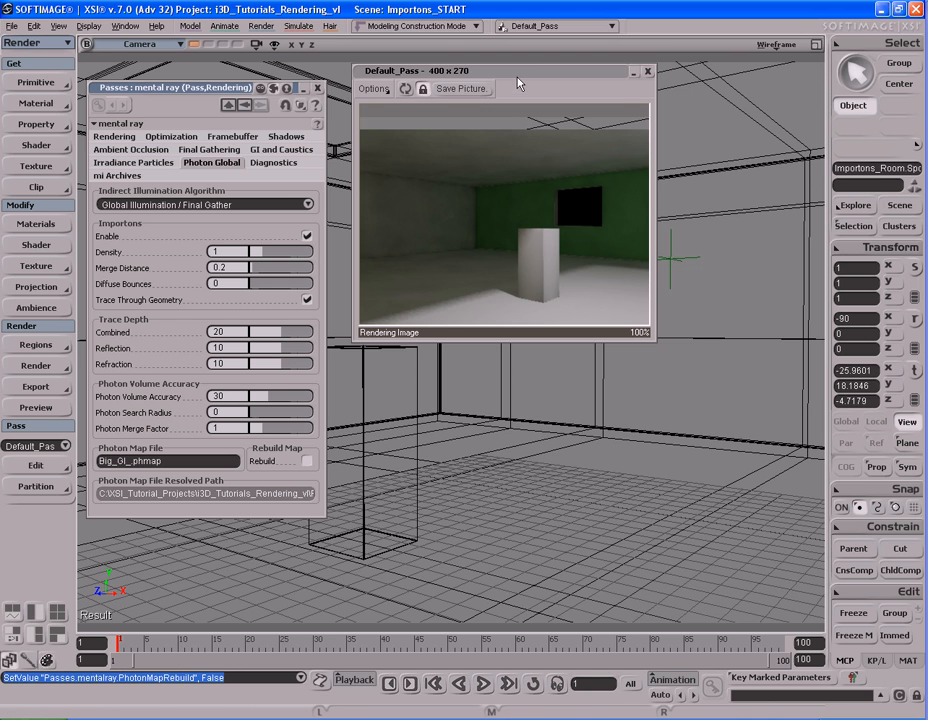
drag(519, 72, 504, 68)
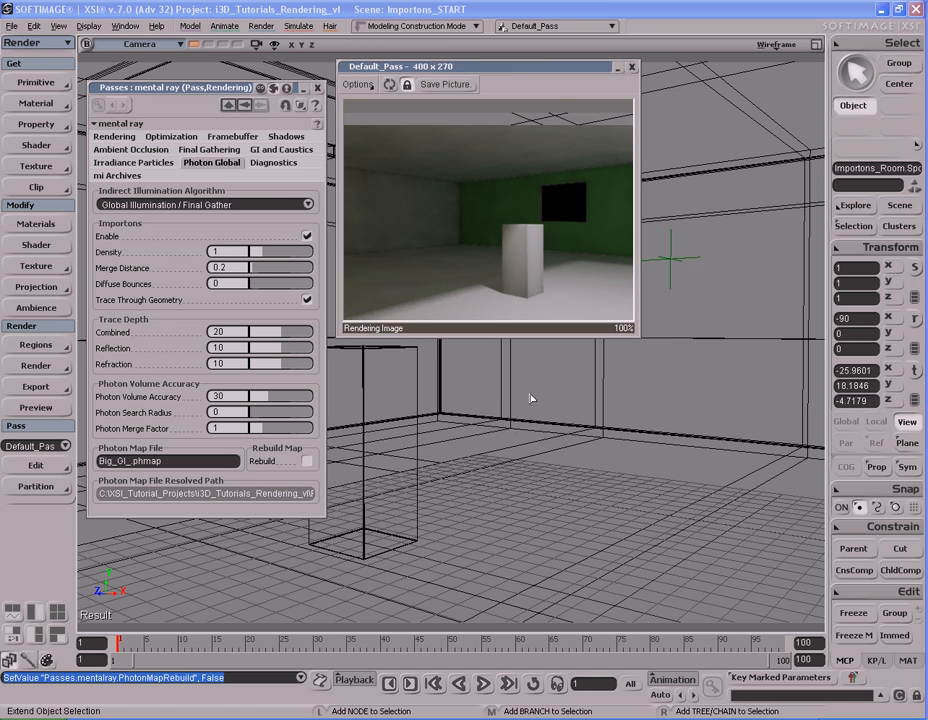
key(period)
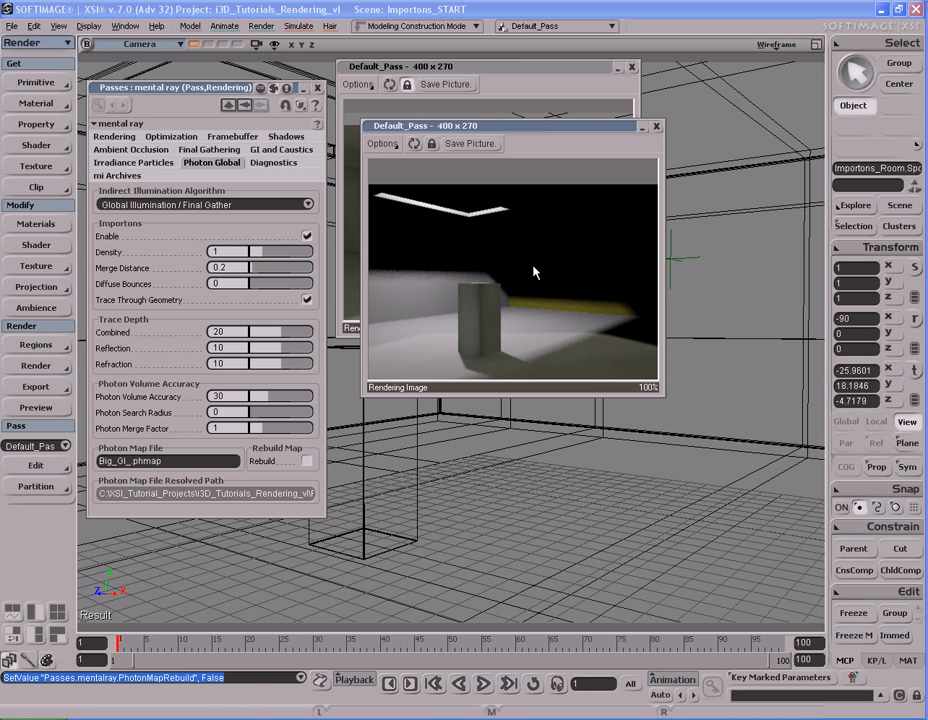
click(656, 127)
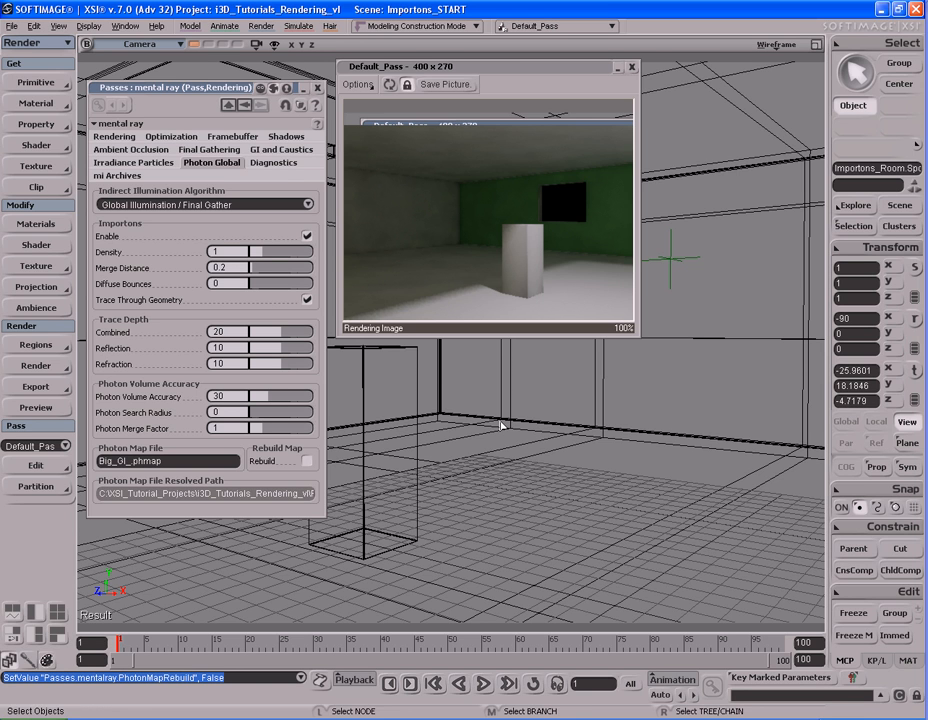
Step: Store the orbited camera angle in the second view memory and switch between the two stored views
click(195, 45)
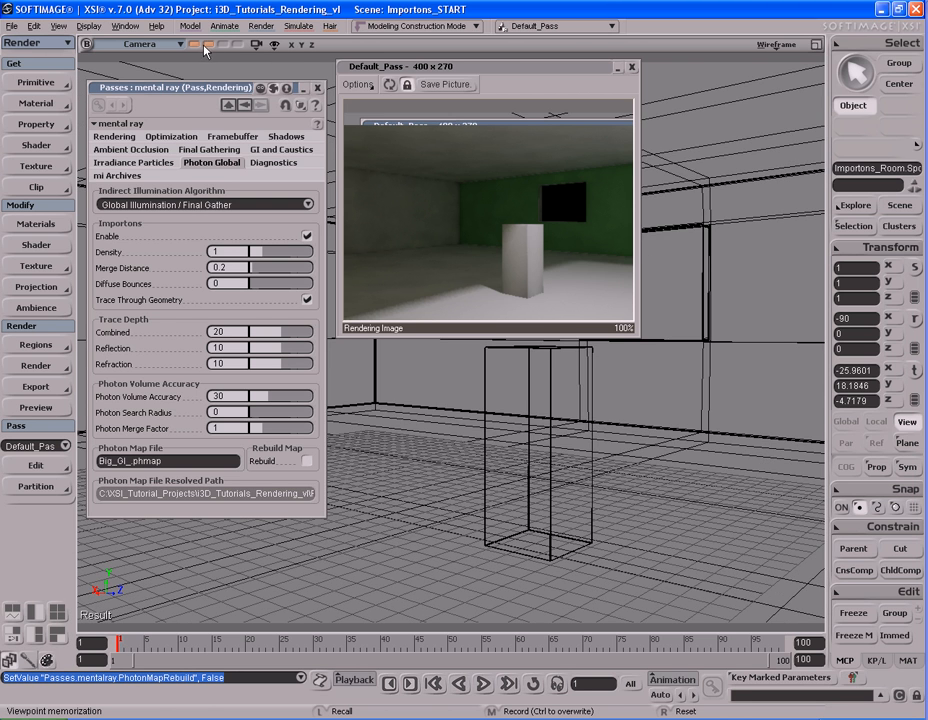
click(208, 45)
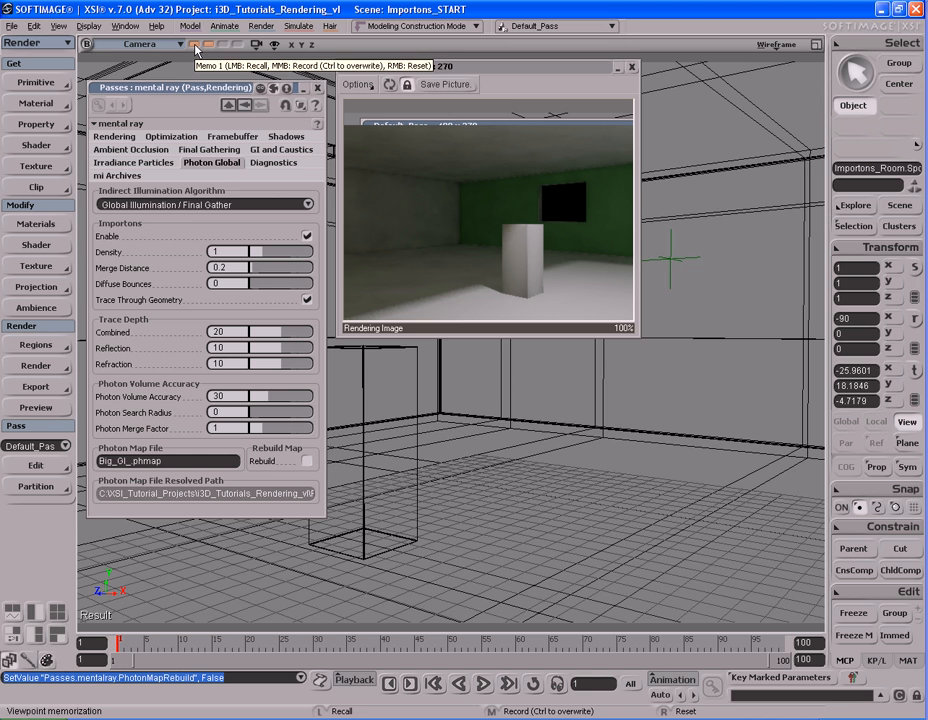
Step: Rebuild the photon map from the first stored camera view with importon Diffuse Bounces set to 20, refreshing the existing preview
click(195, 45)
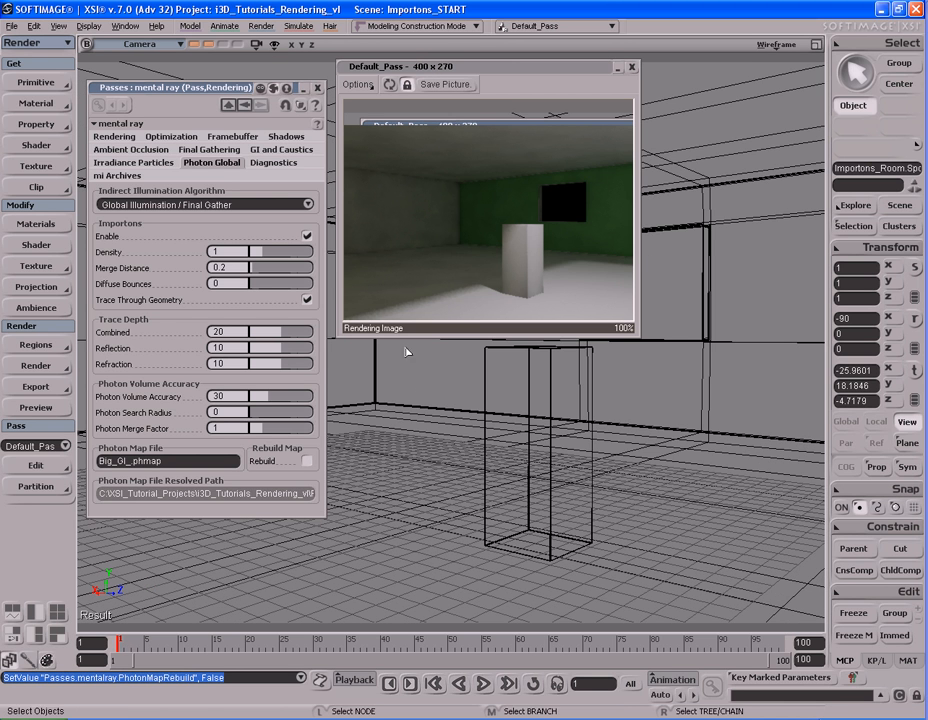
click(307, 462)
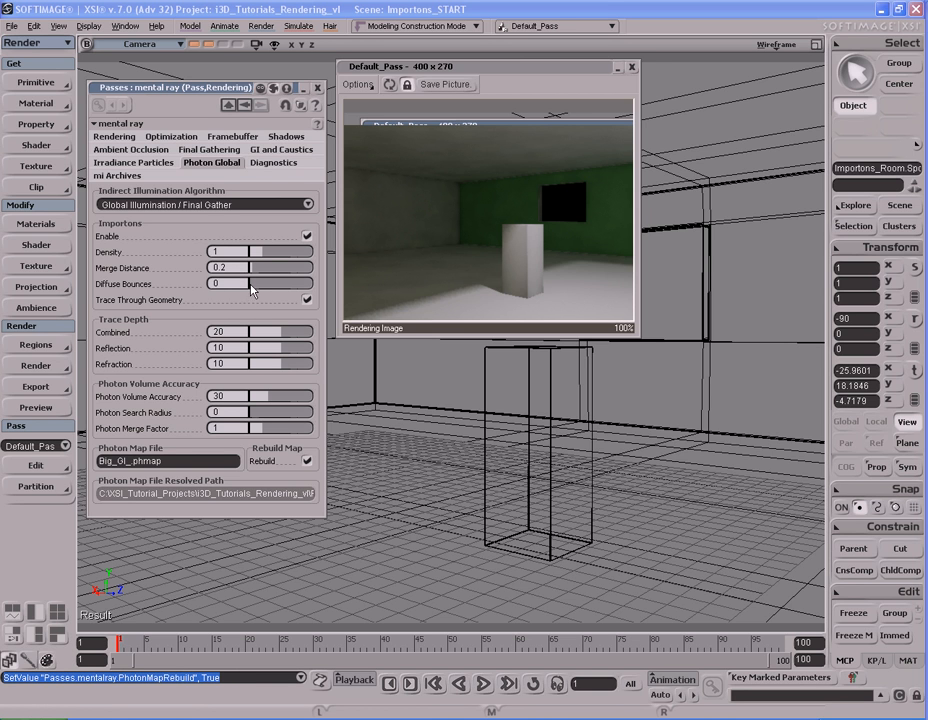
drag(255, 290, 321, 291)
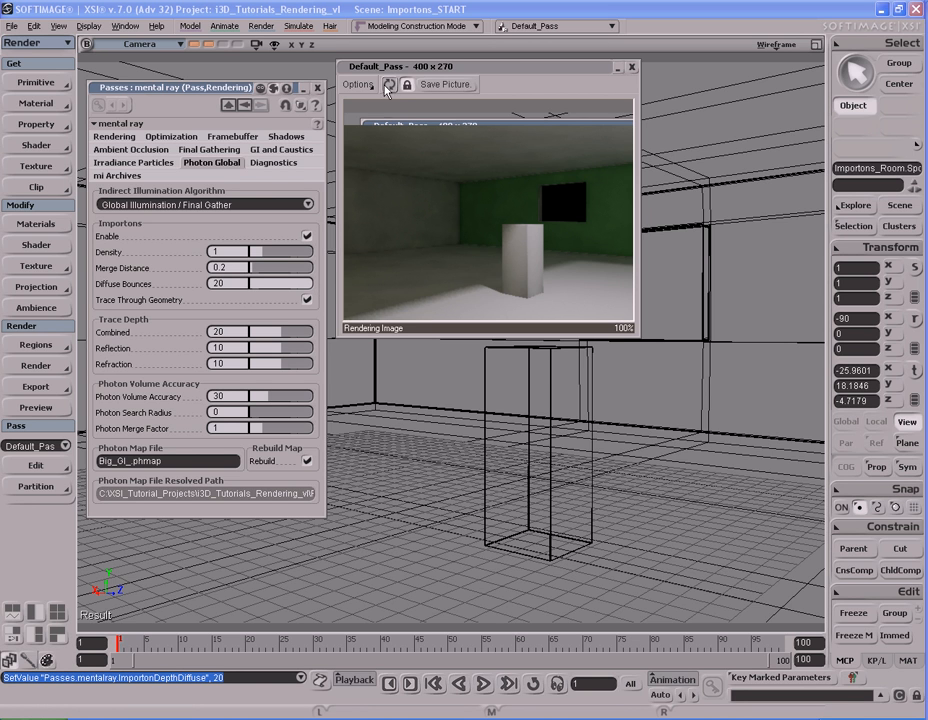
click(390, 86)
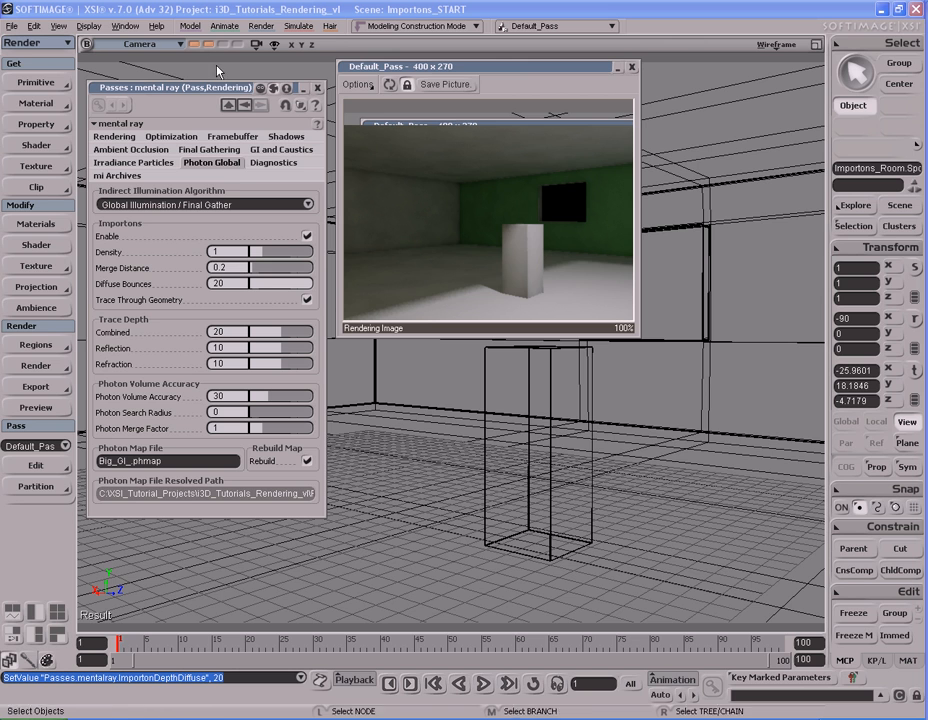
Step: Turn off photon map rebuilding, render a separate preview from the second stored camera view, and close both preview windows
click(307, 461)
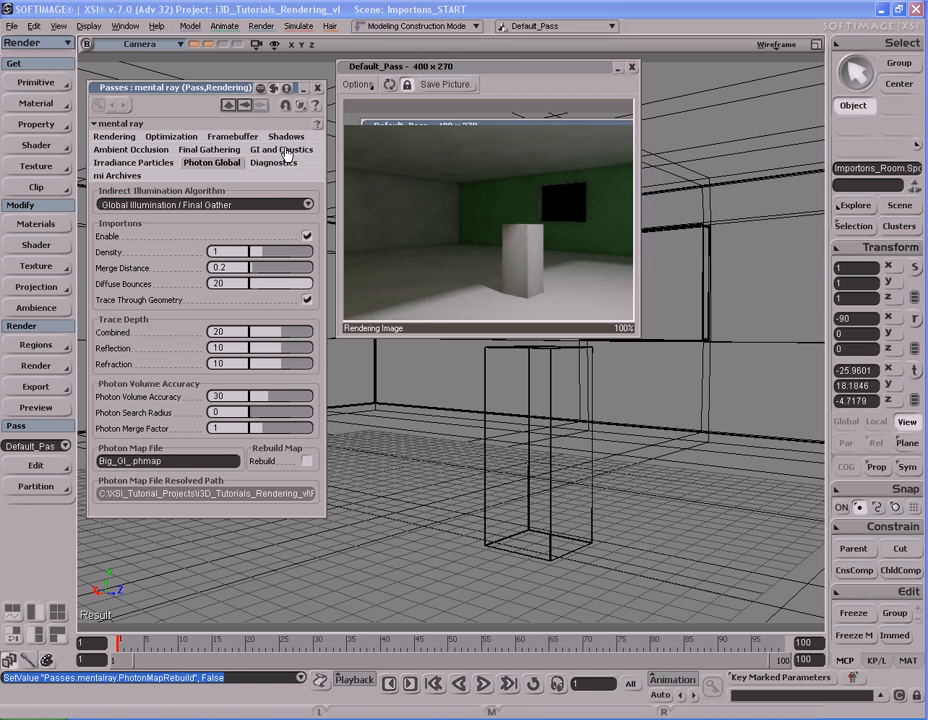
click(210, 46)
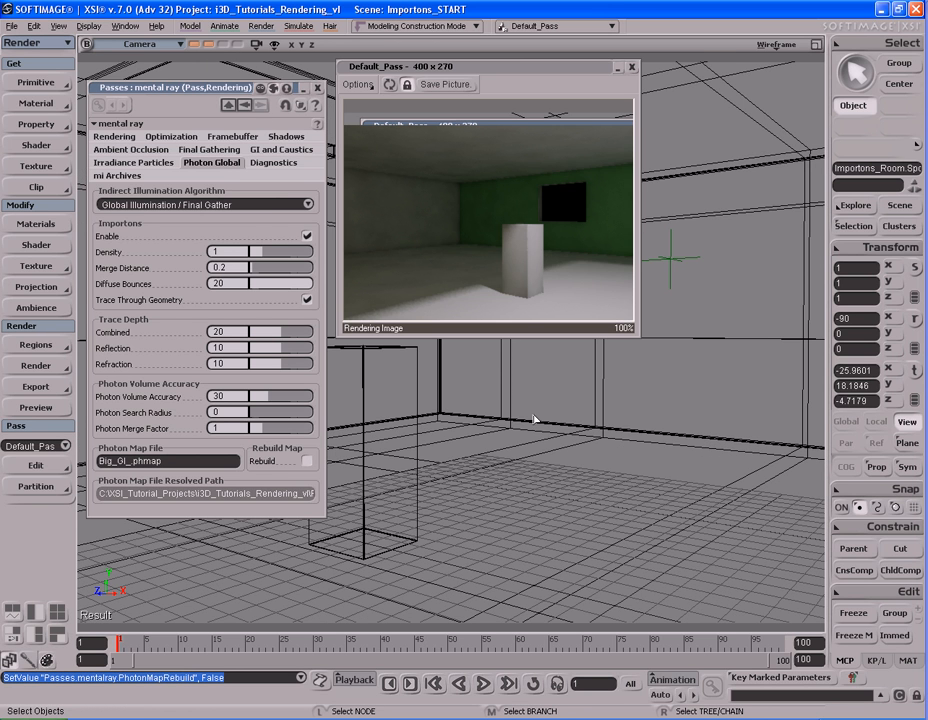
key(shift+r)
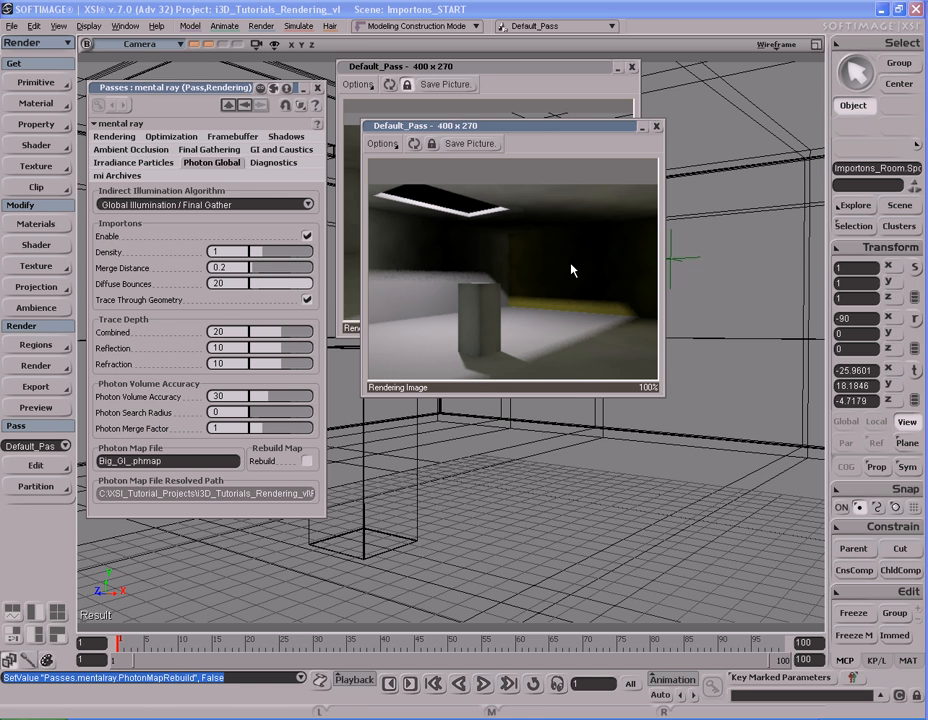
click(656, 126)
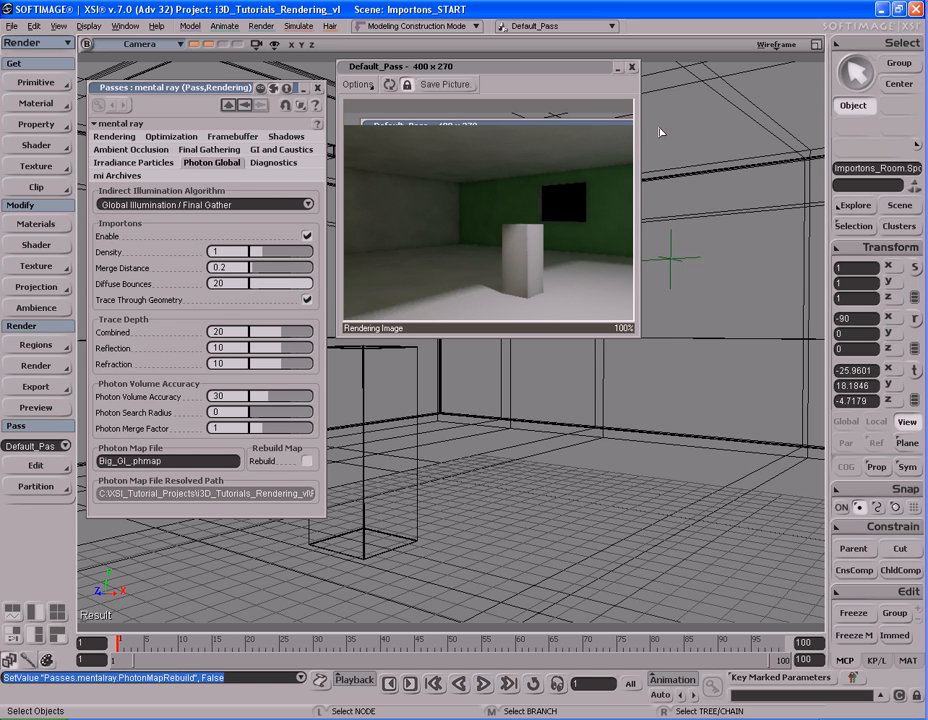
click(631, 67)
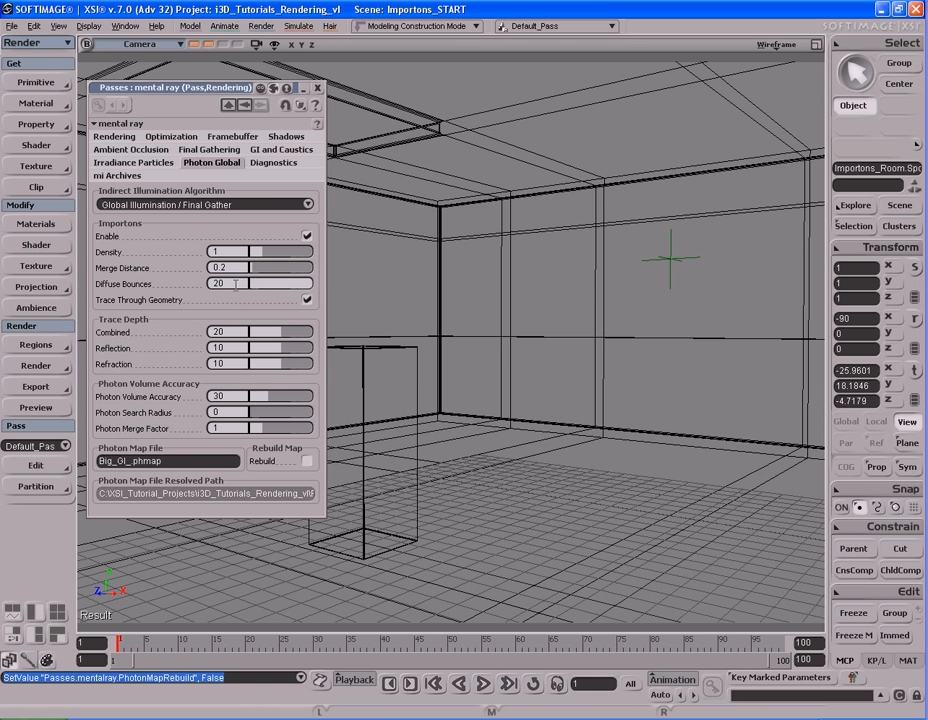
Step: Render a fresh preview of the second stored camera view with the existing photon map and close it after inspection
double_click(241, 284)
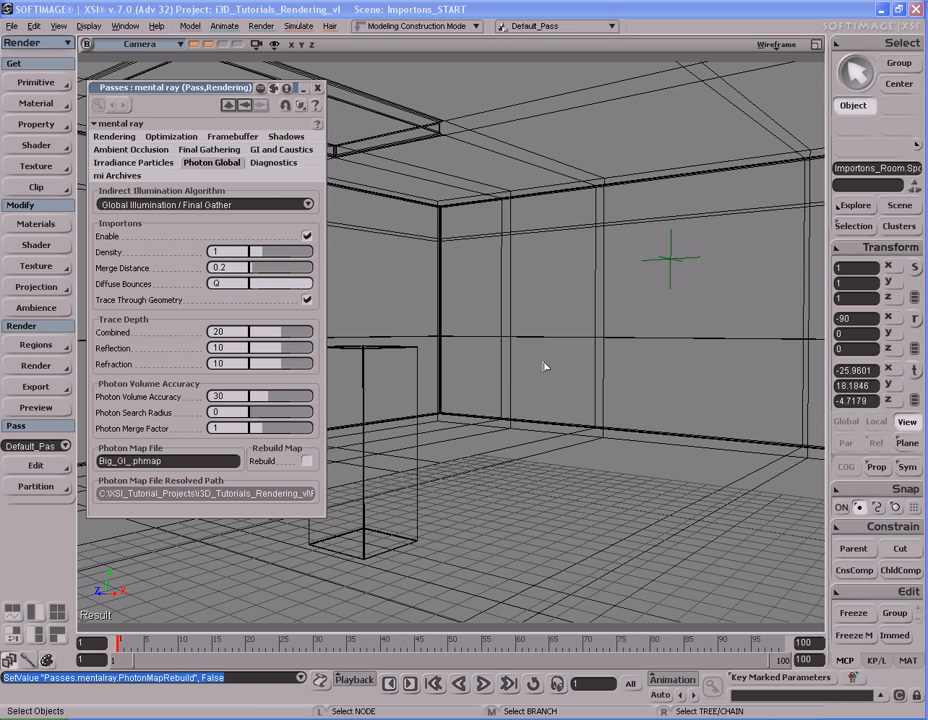
key(Return)
key(shift+r)
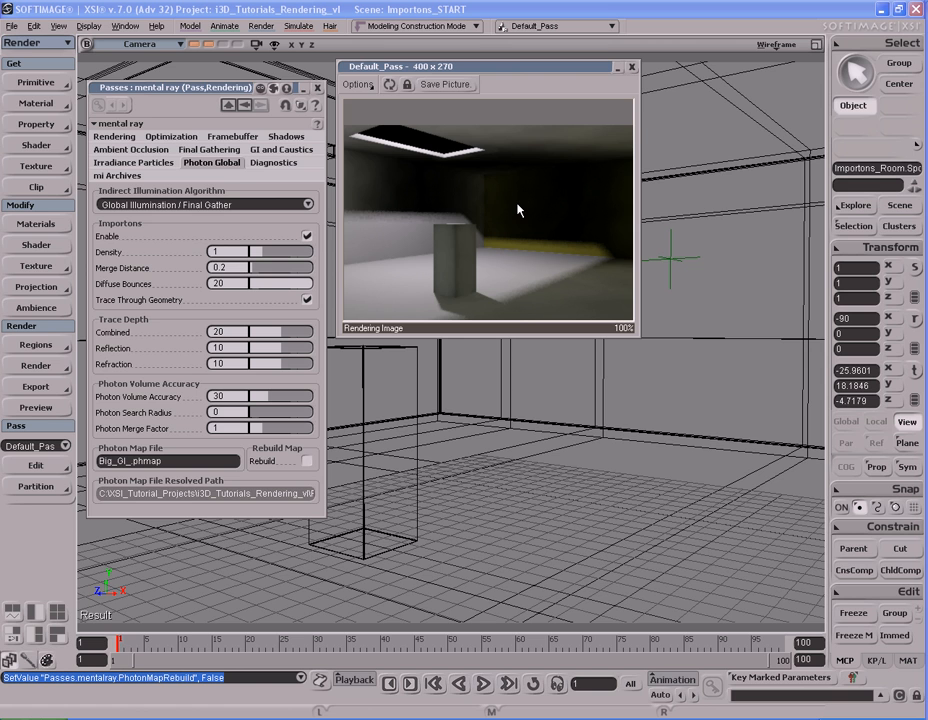
click(631, 69)
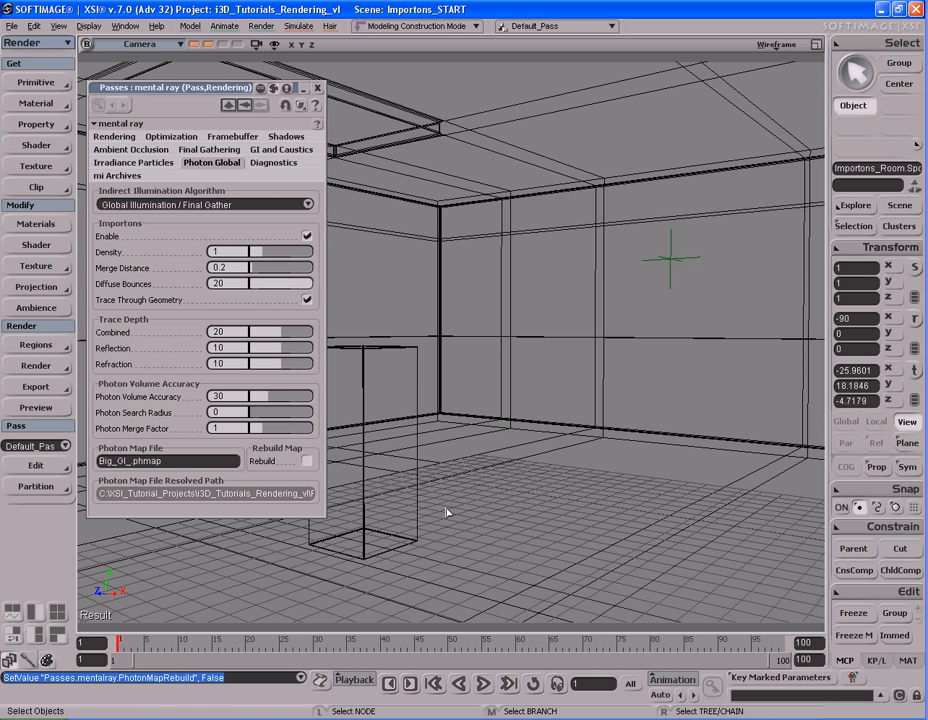
Step: Select the tall cube in the room, bring back the mental ray Photon Global settings, and shift their window slightly upward
click(363, 393)
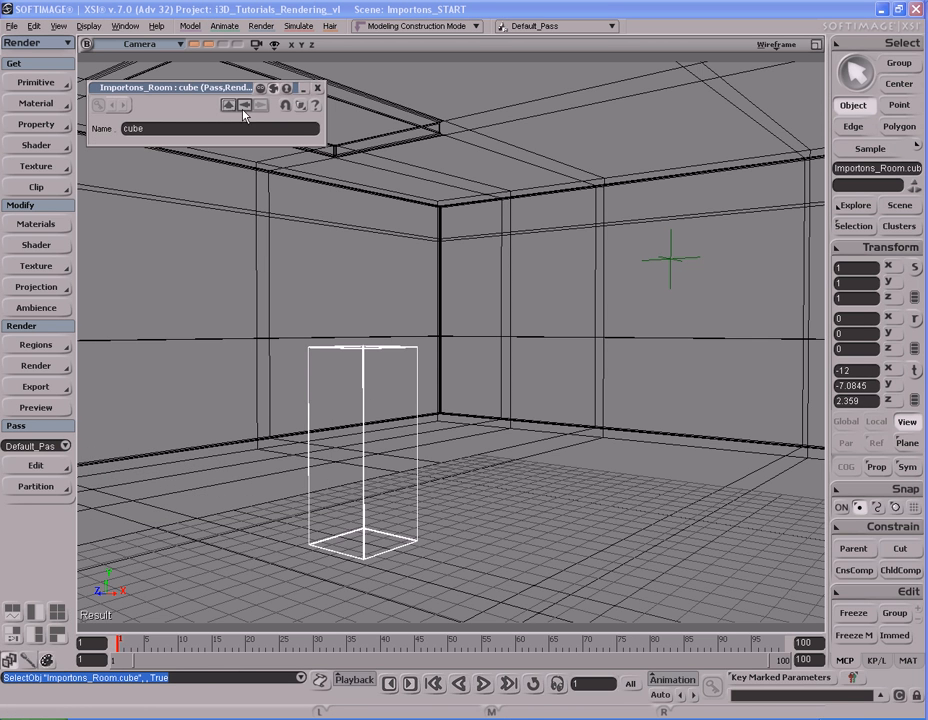
click(244, 106)
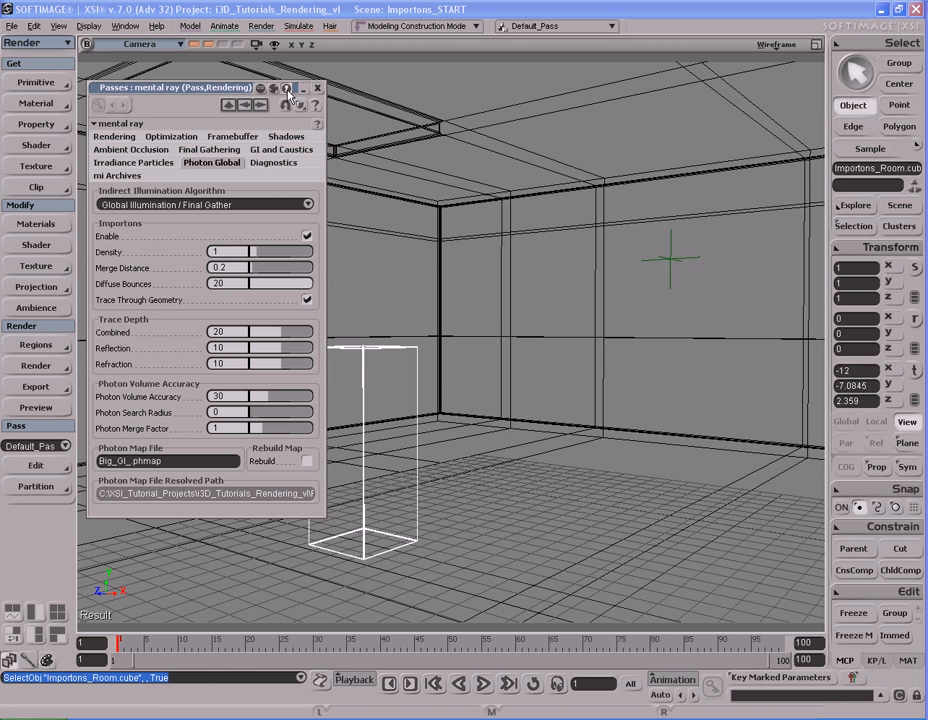
drag(241, 87, 236, 69)
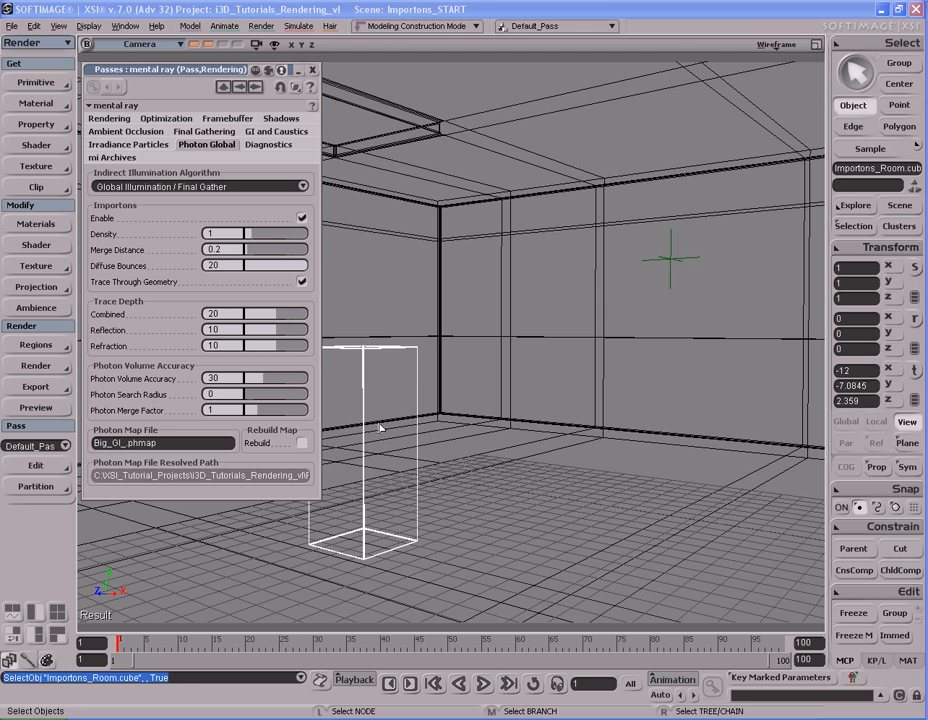